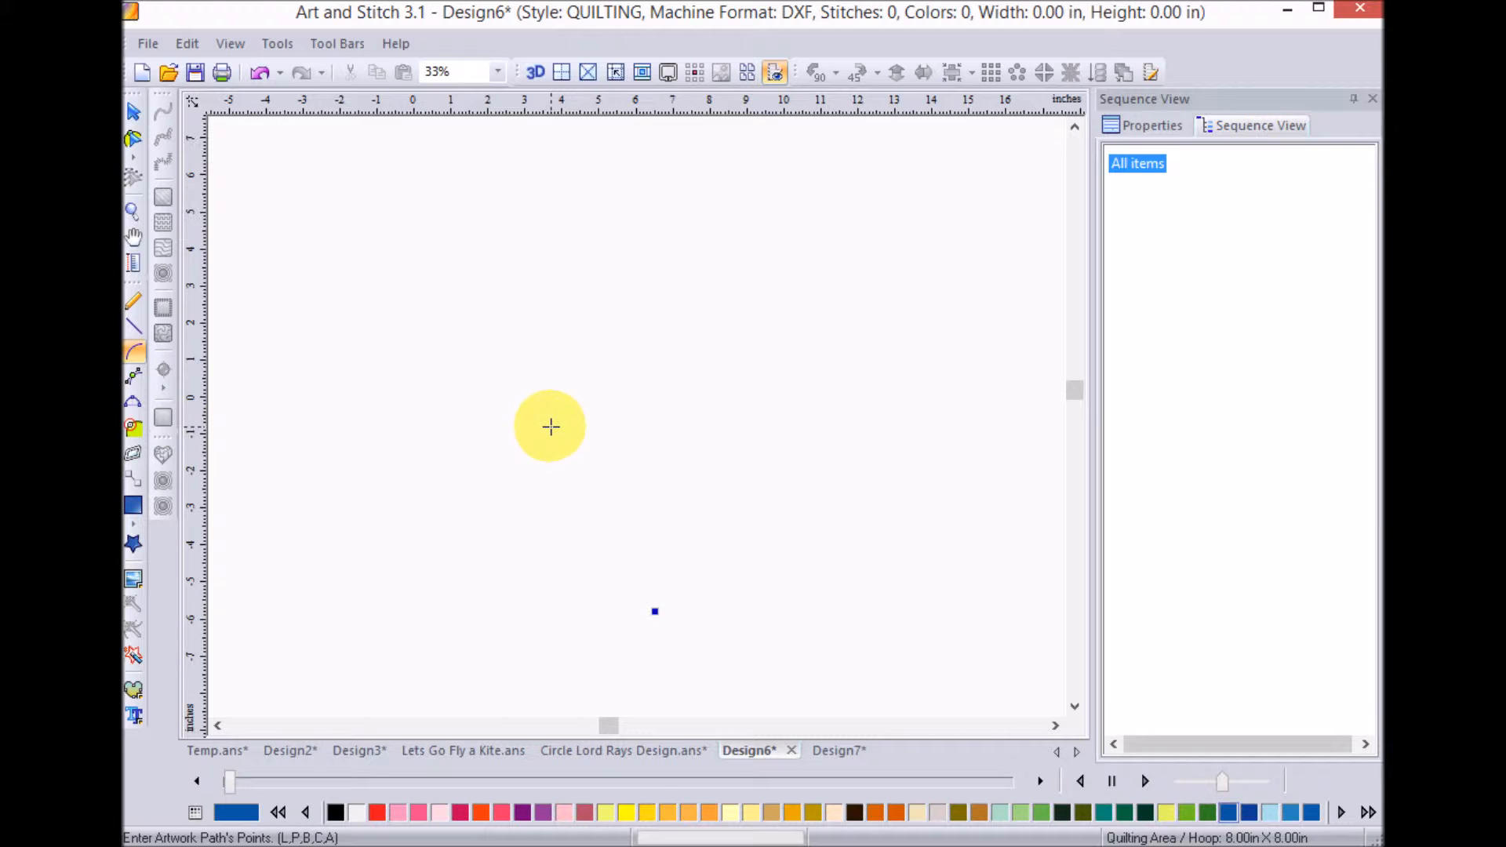
- Complete the diamond-shaped kite outline by adding its top and right corners and closing it at the bottom starting point
click(652, 191)
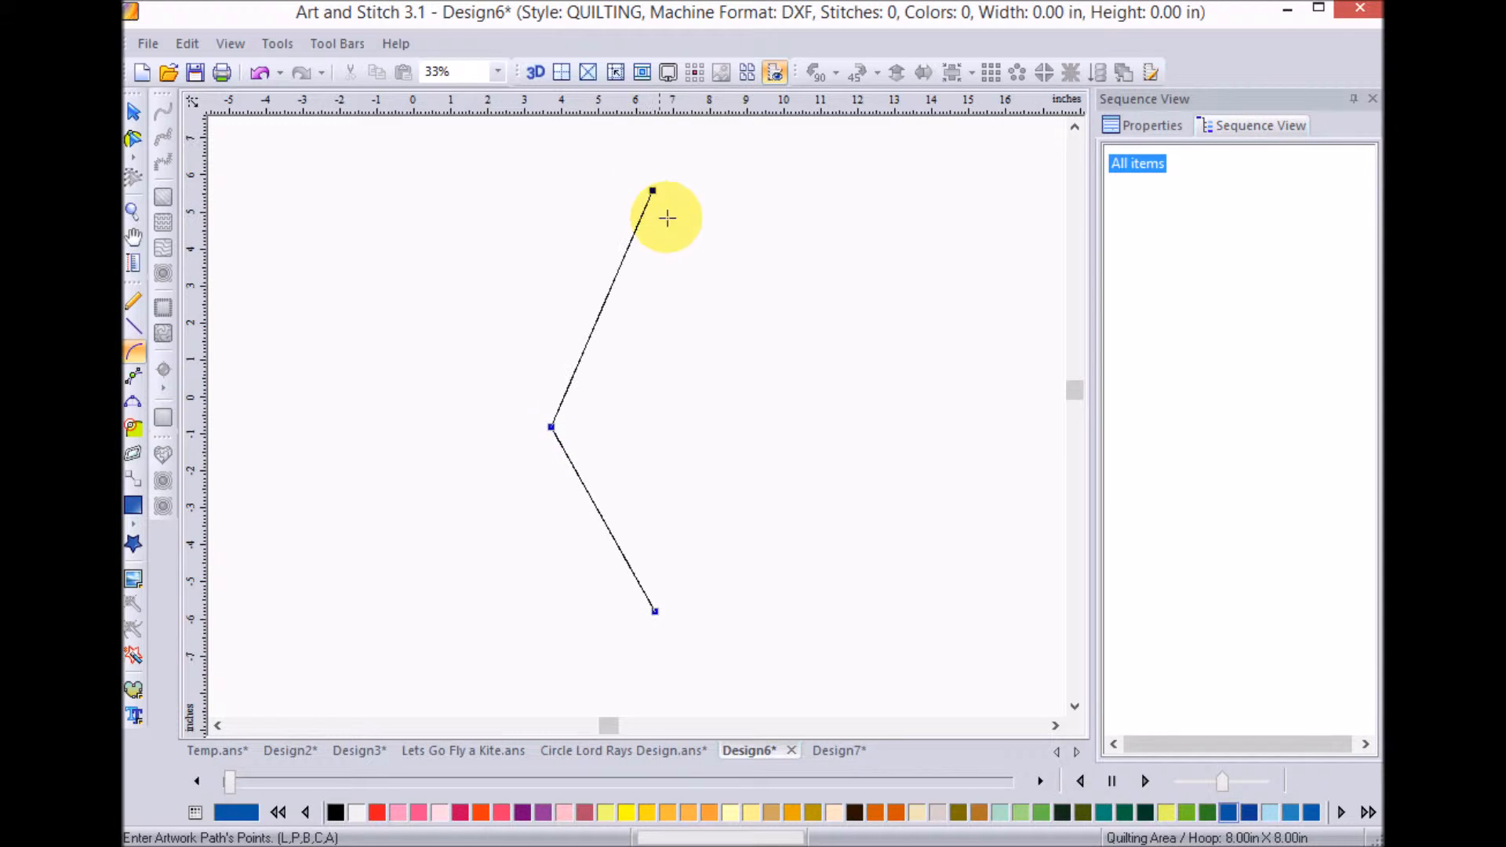
click(772, 398)
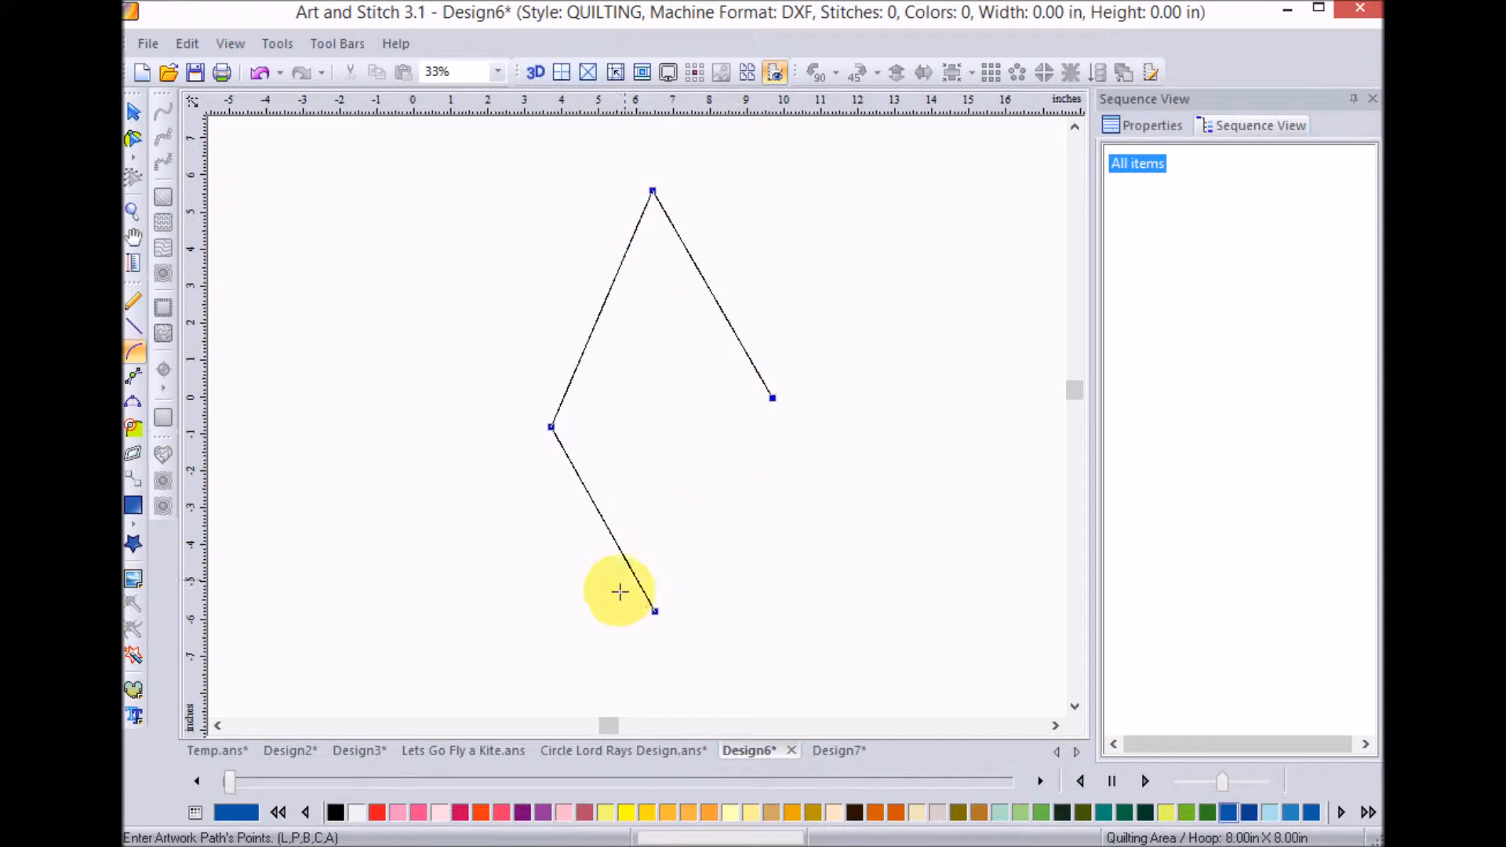
click(655, 612)
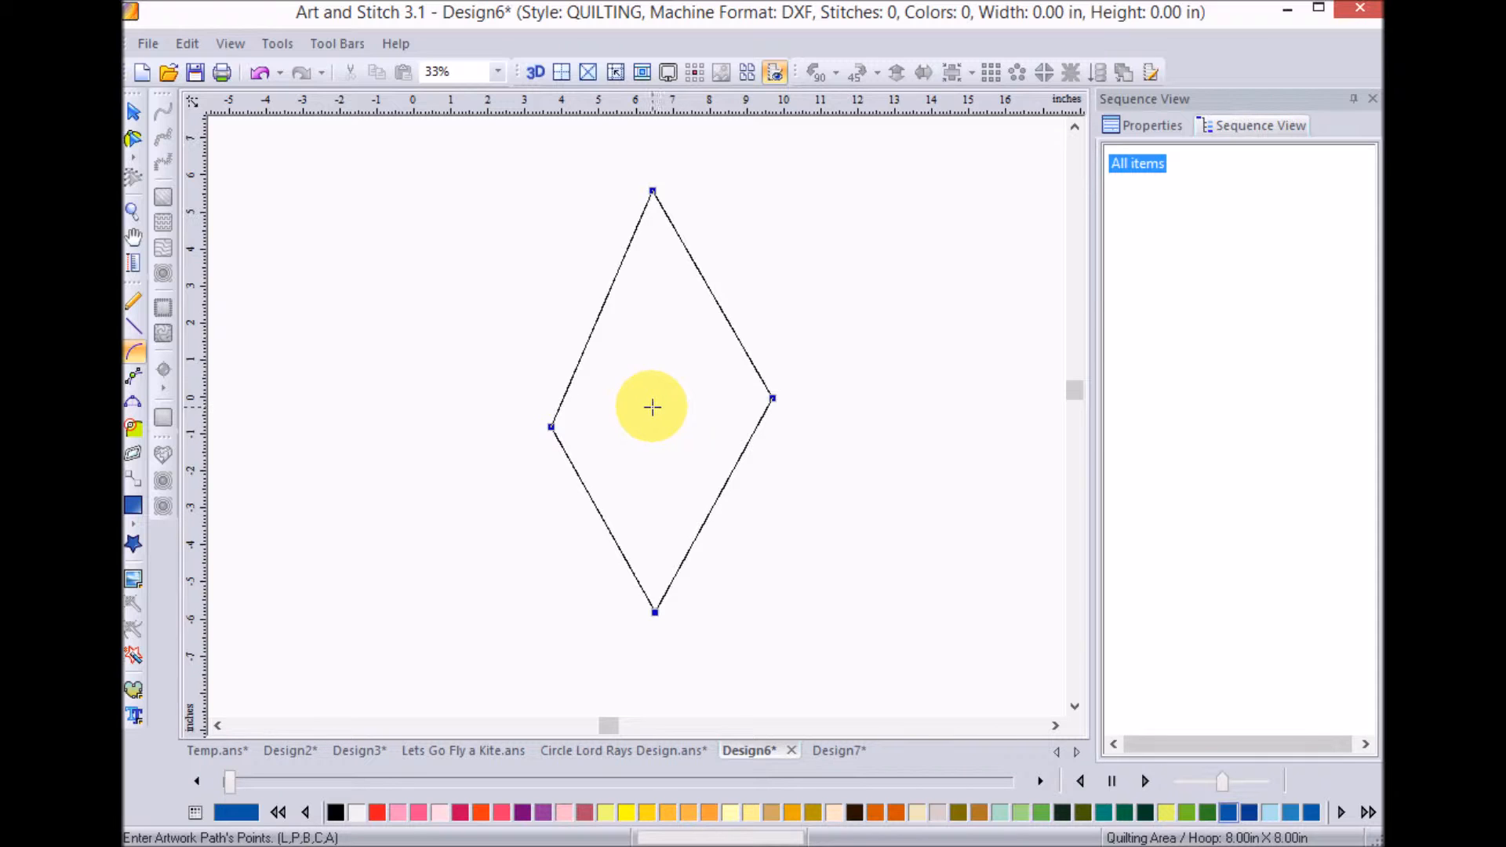
- Continue the same path through the kite's centre to the left, top and right corners, ending at the bottom corner to form the cross spars
click(658, 407)
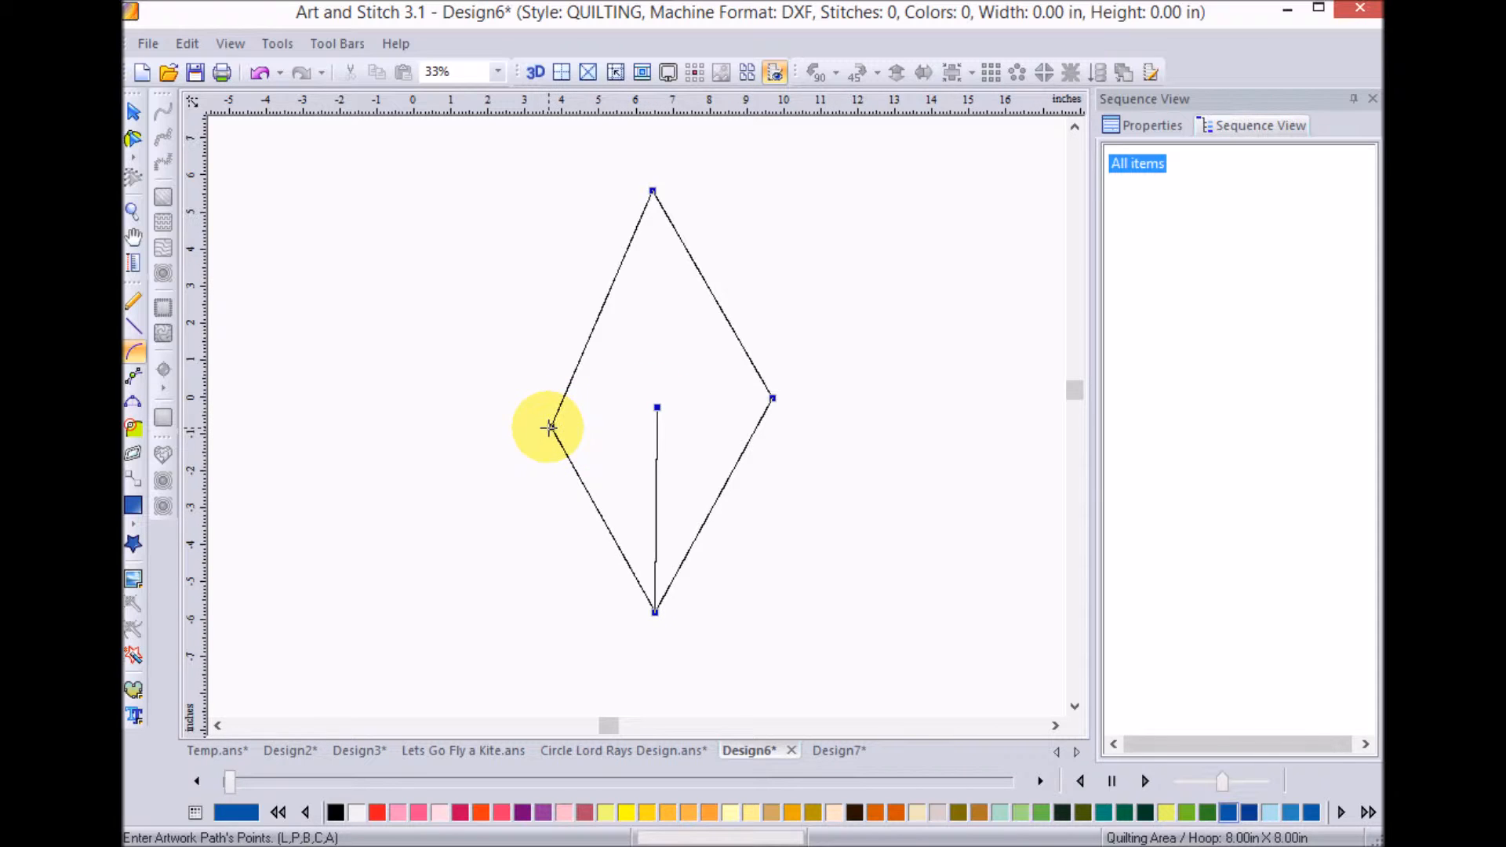
click(550, 427)
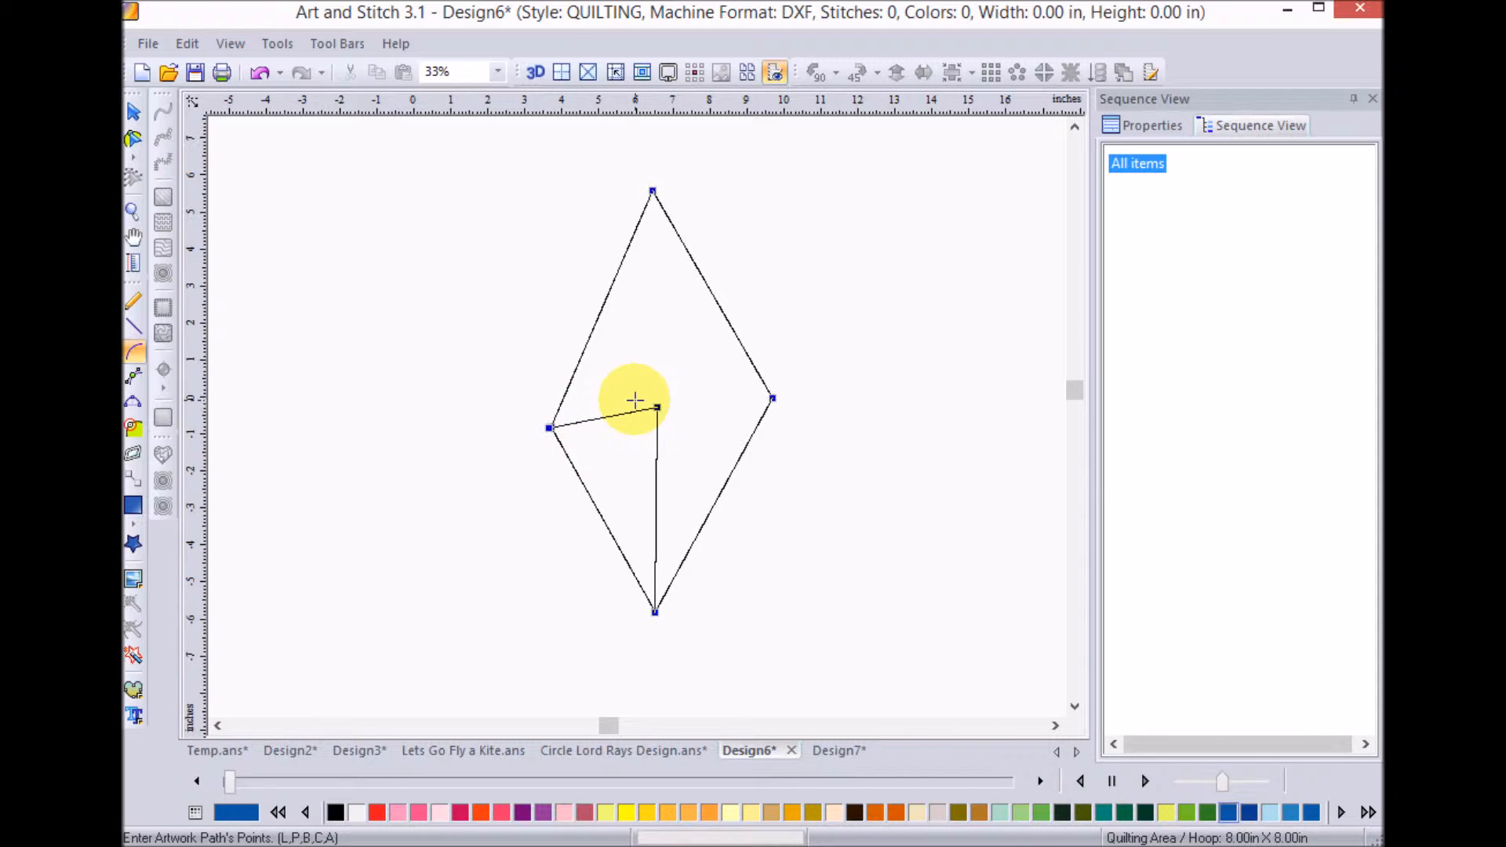
click(654, 191)
click(655, 407)
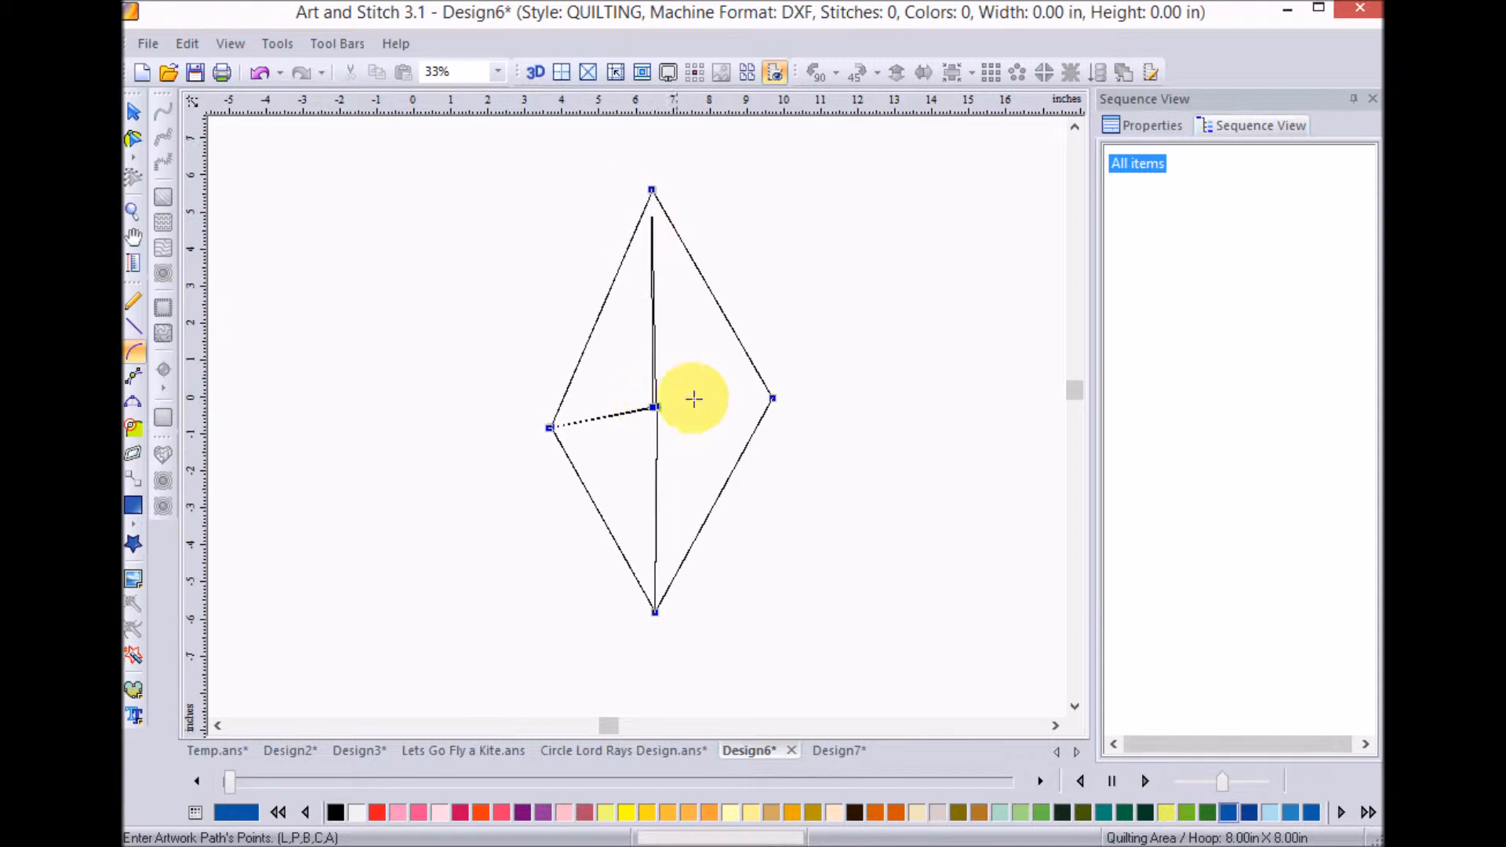
click(772, 398)
click(653, 408)
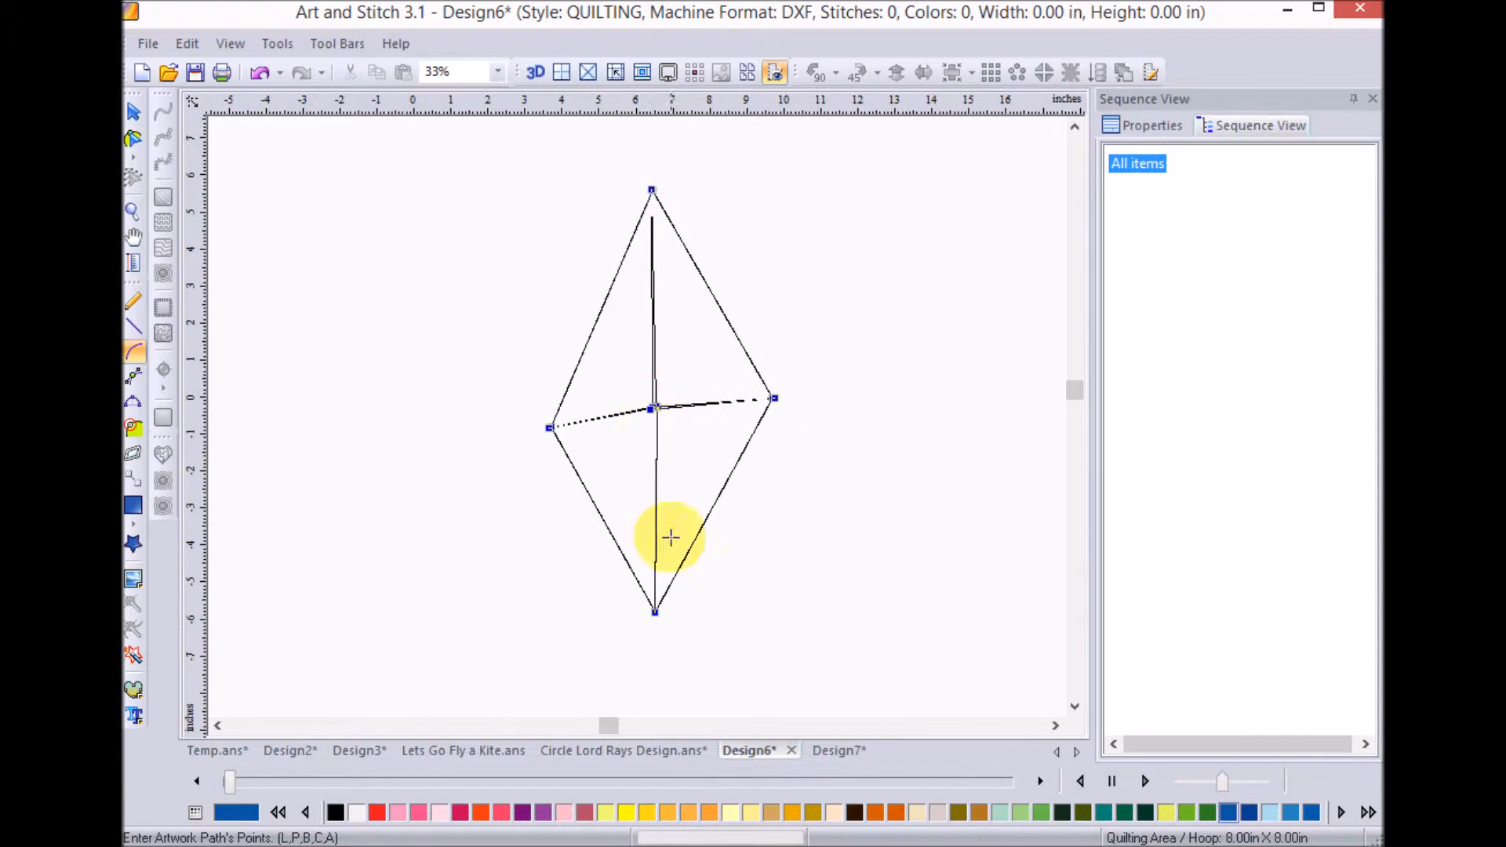
click(653, 611)
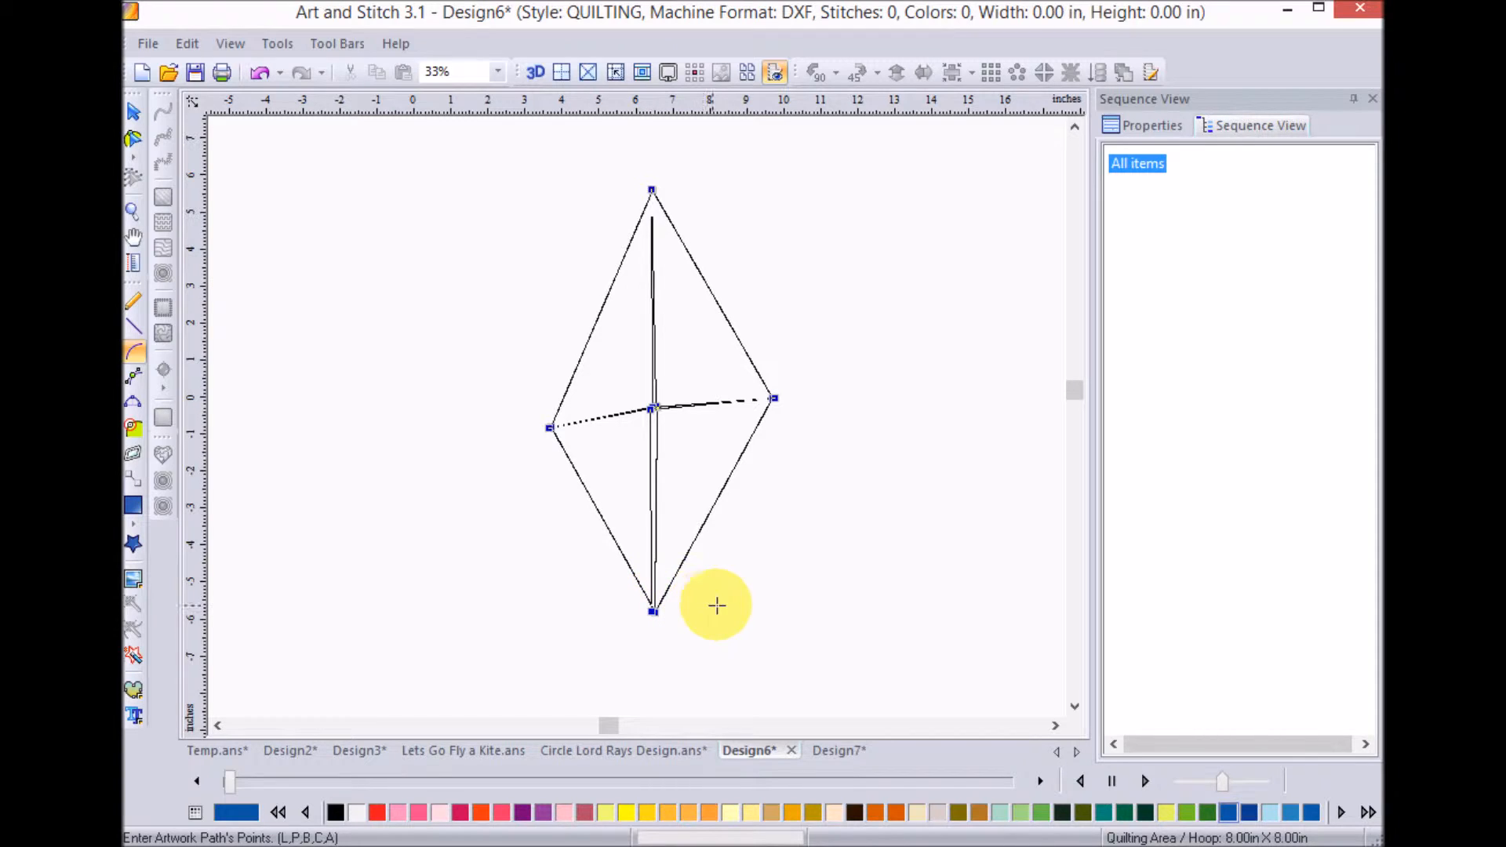
- Edit the path's outline nodes to pull the spar ends away from the kite's corners and raise the outline's top corner
click(134, 141)
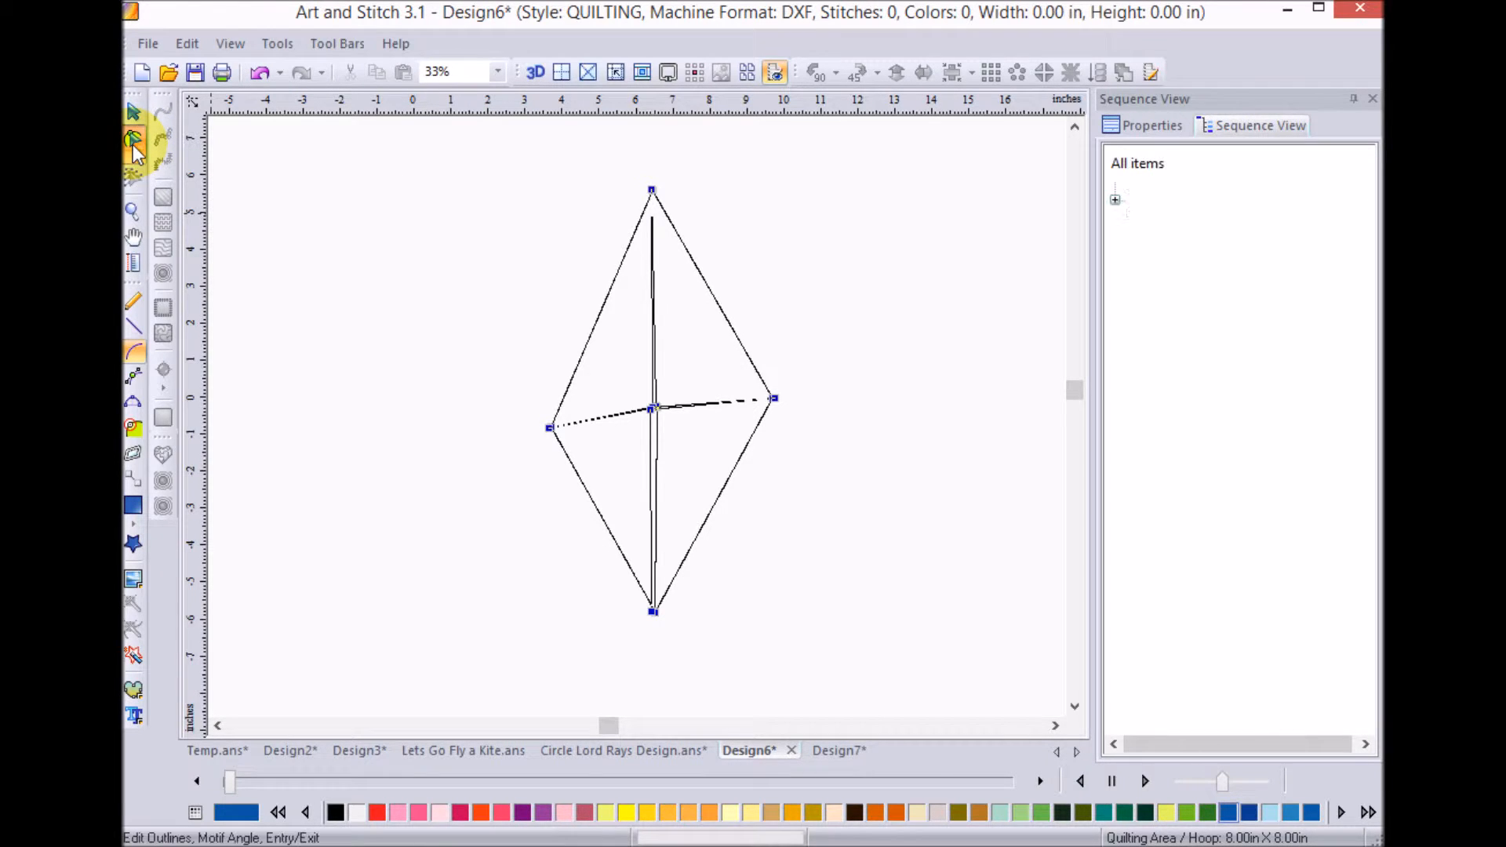
click(591, 422)
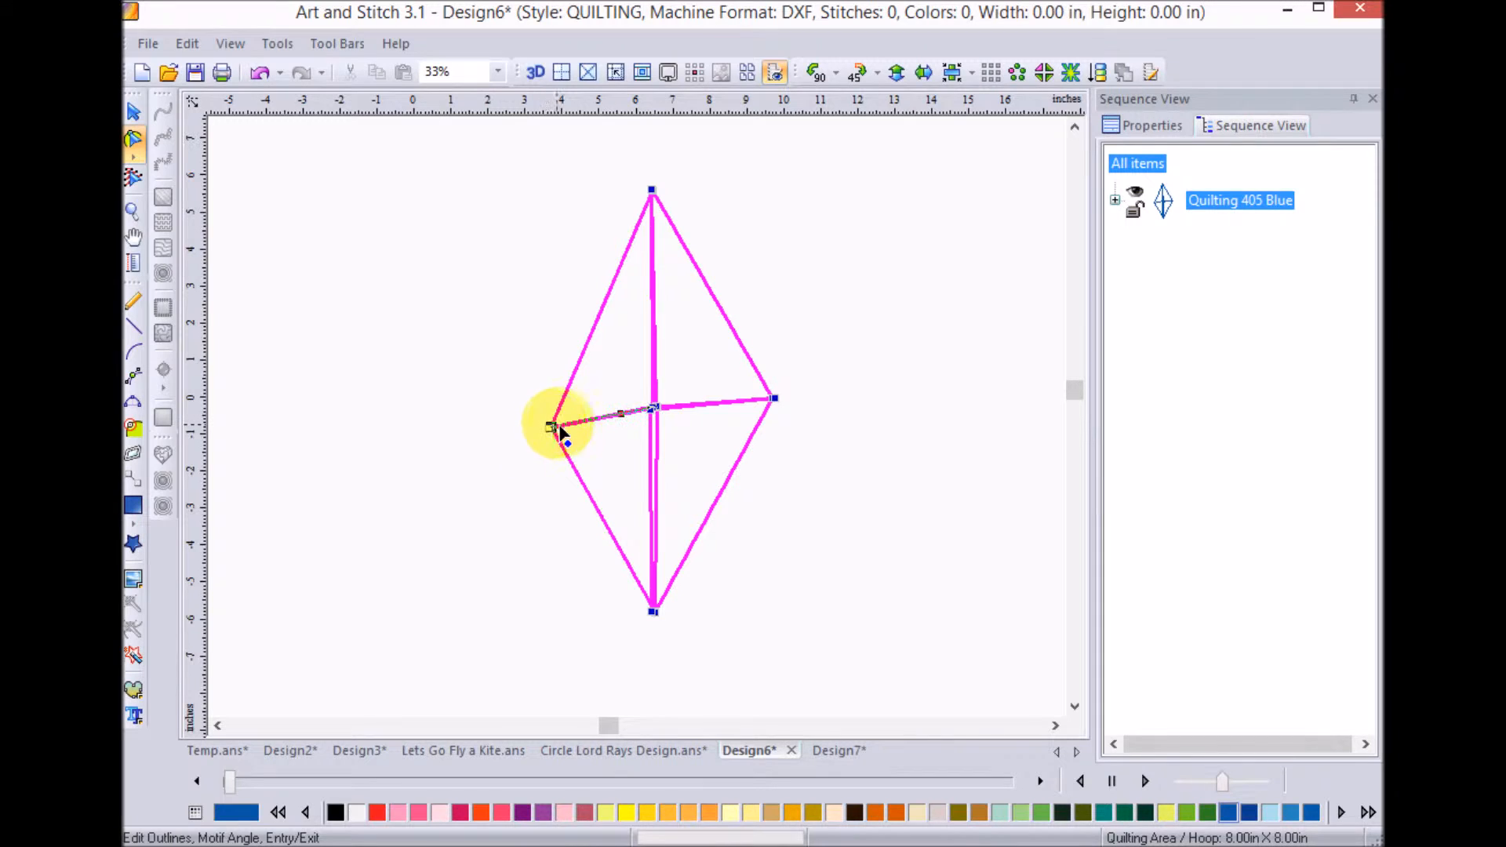
drag(551, 428, 584, 415)
drag(652, 190, 655, 231)
drag(774, 400, 746, 404)
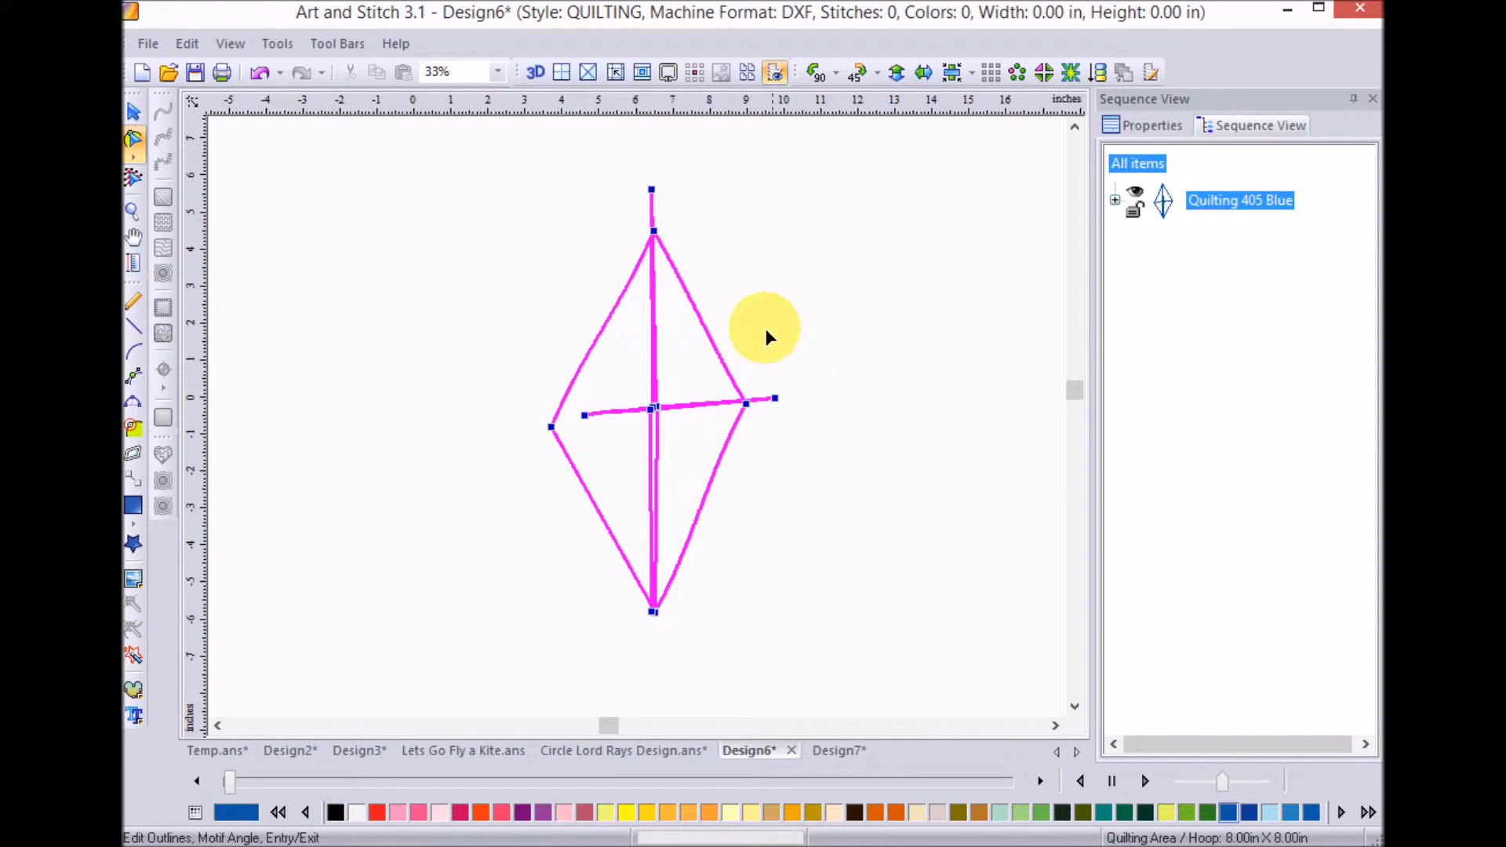
mouse_move(655, 231)
mouse_down()
mouse_move(652, 168)
mouse_move(655, 242)
mouse_up()
click(588, 414)
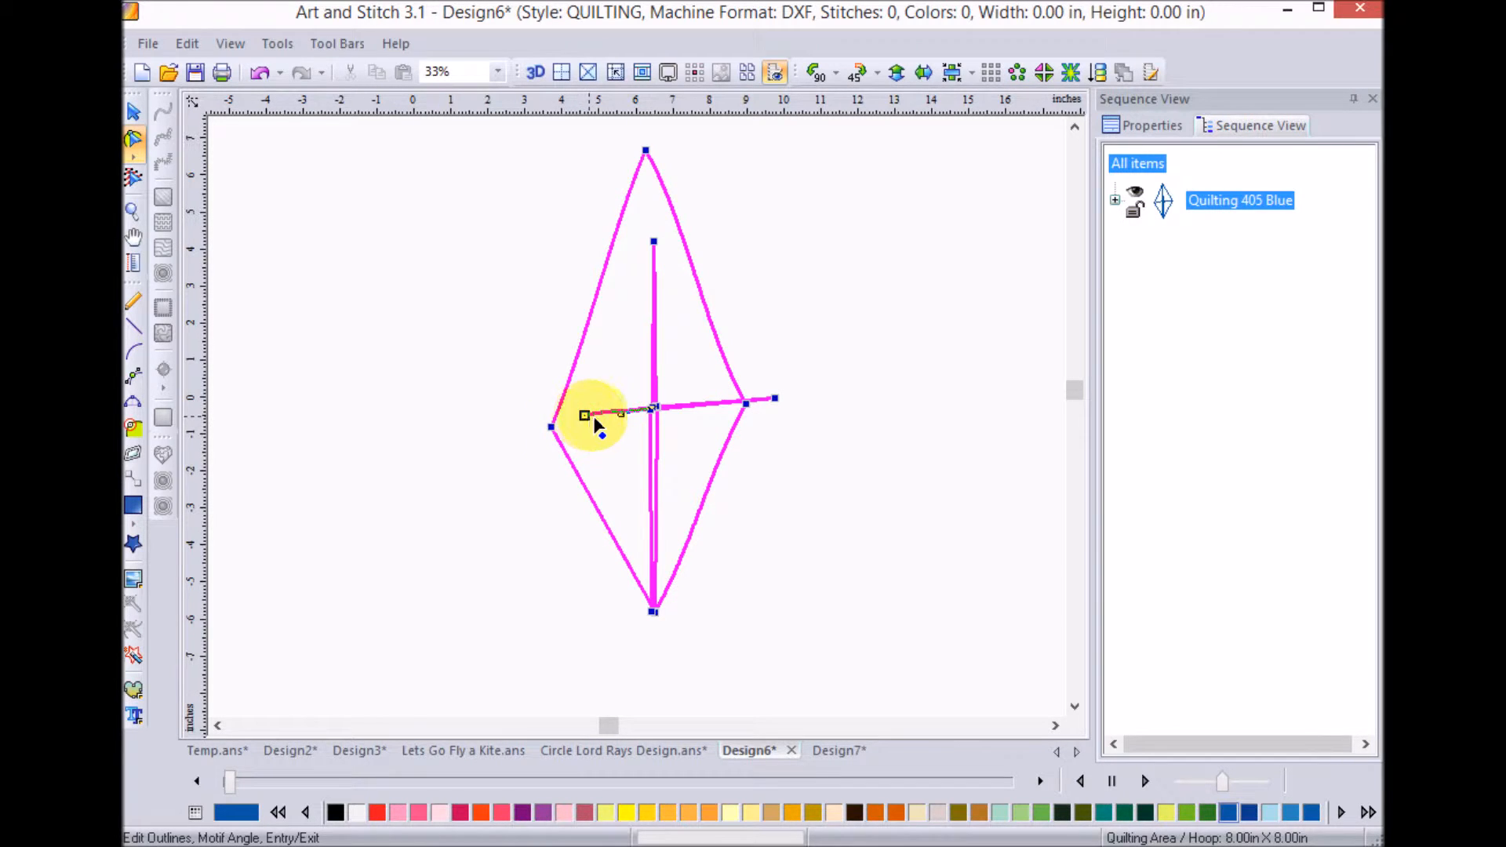
click(619, 426)
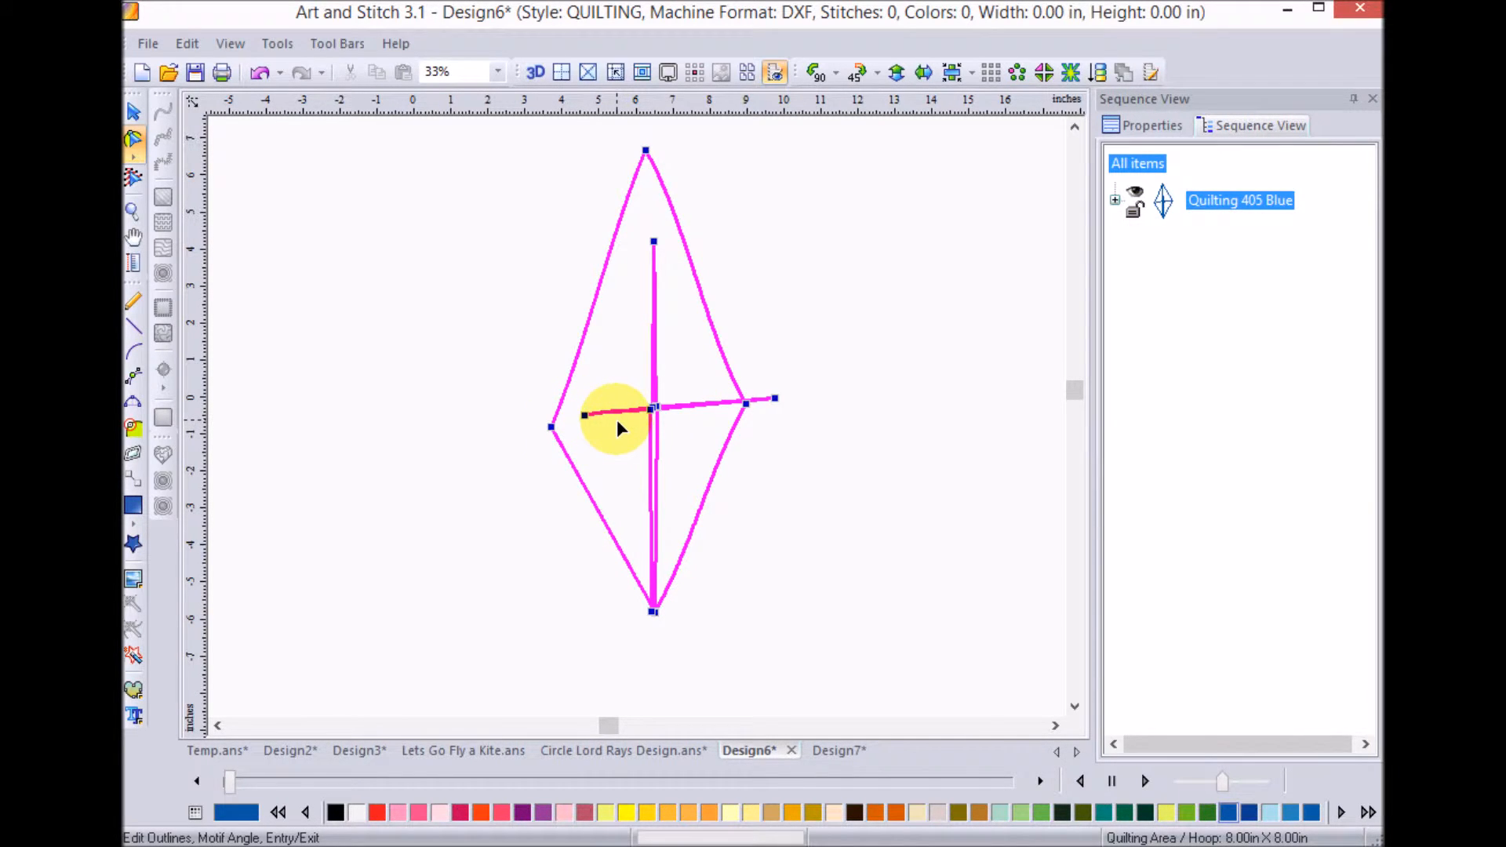
- Move the kite's left and right outline corners outward and upward, and adjust the right and top ends of the inner spars
click(552, 427)
drag(552, 427, 526, 409)
mouse_move(746, 404)
mouse_down()
mouse_move(793, 402)
mouse_move(741, 405)
mouse_up()
drag(655, 242, 651, 200)
drag(528, 405, 528, 379)
drag(794, 404, 793, 374)
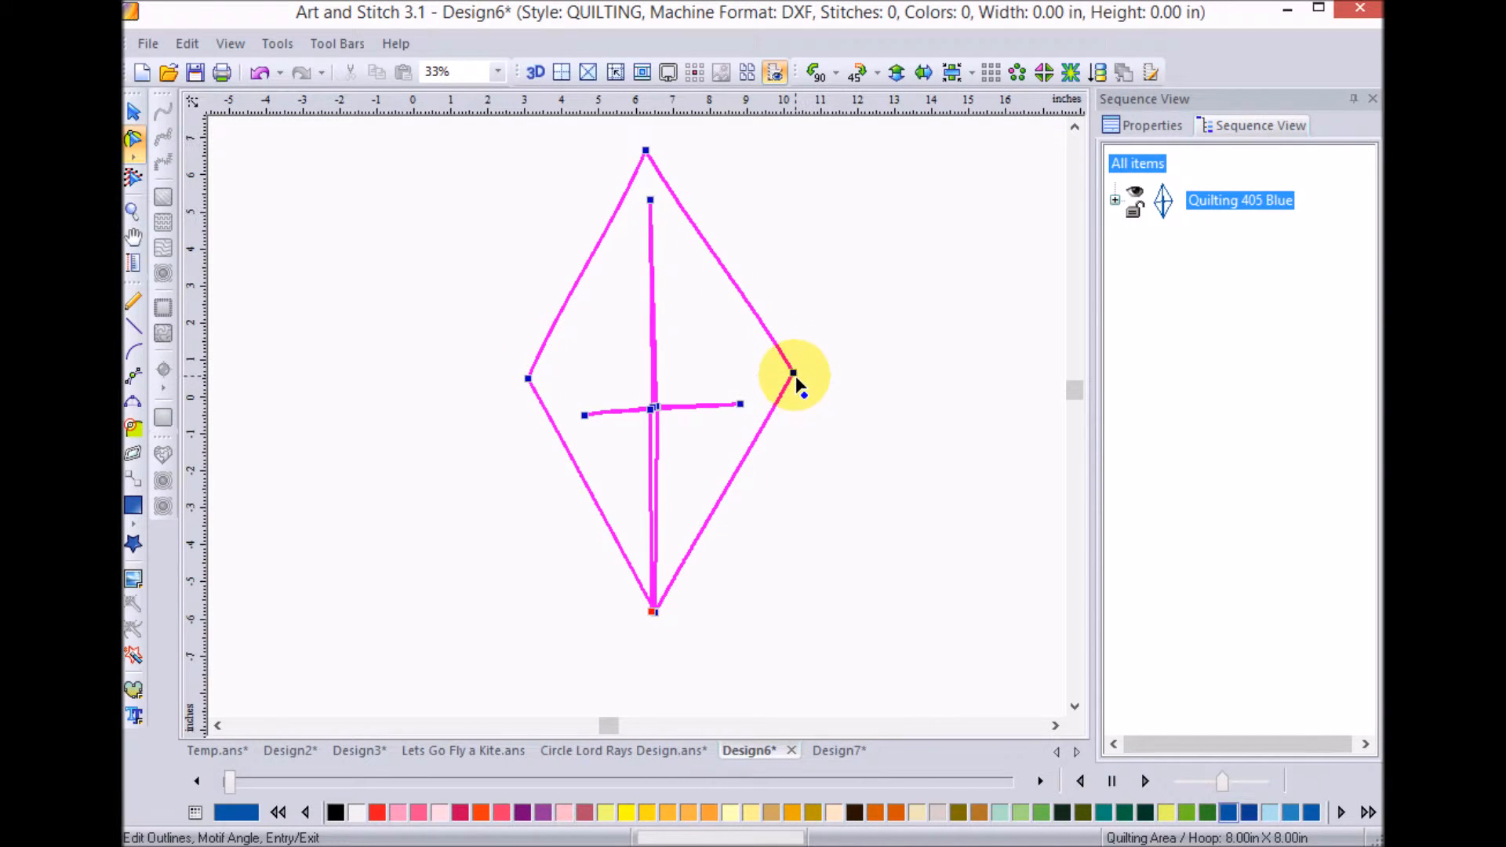
- Curve the kite's upper-right edge inward by adjusting the curve handles of its right and top corner nodes
click(793, 374)
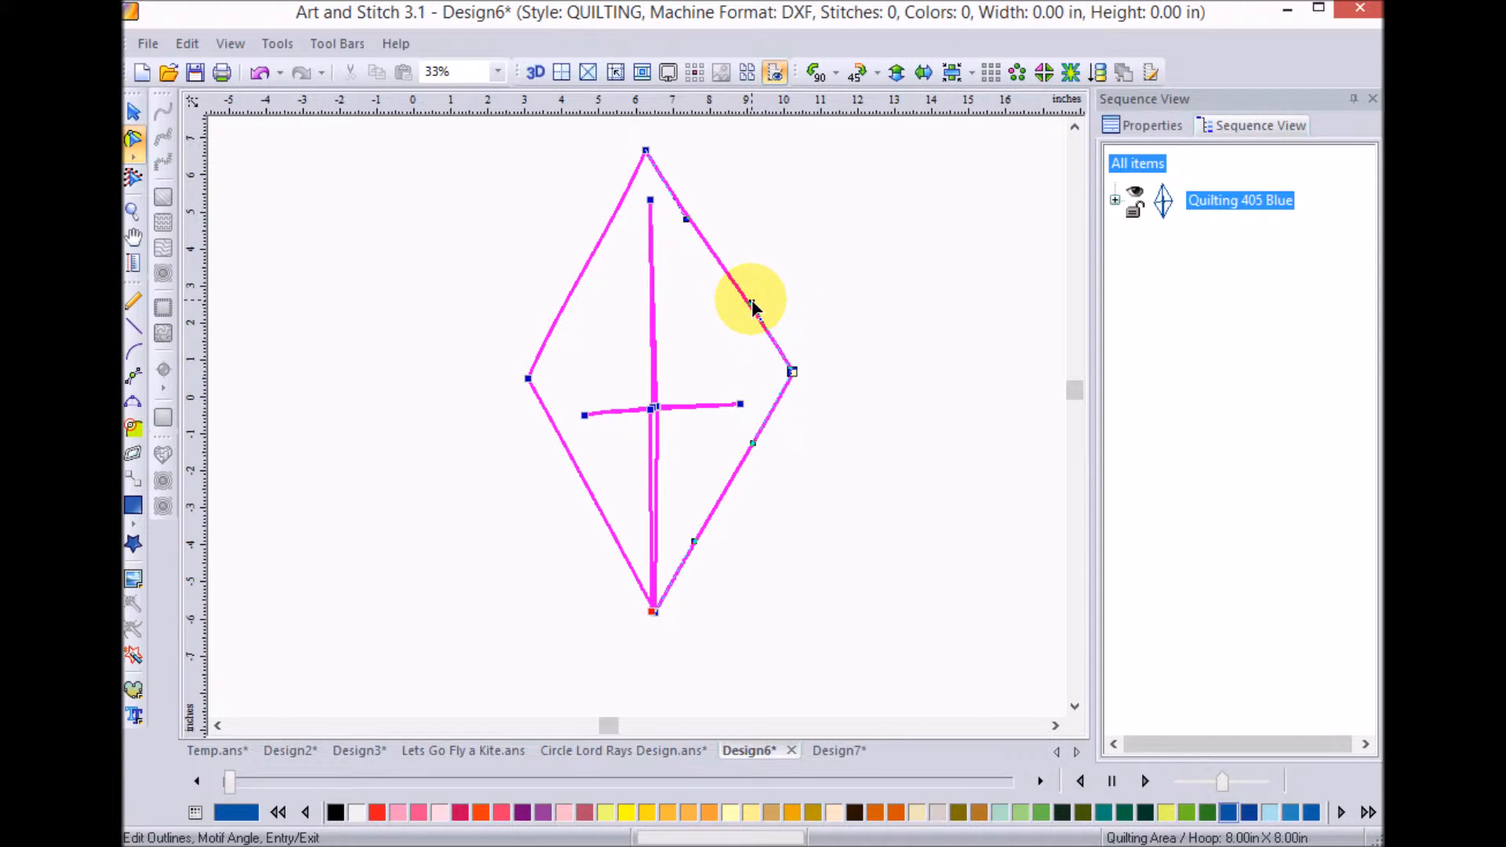
drag(751, 306, 727, 310)
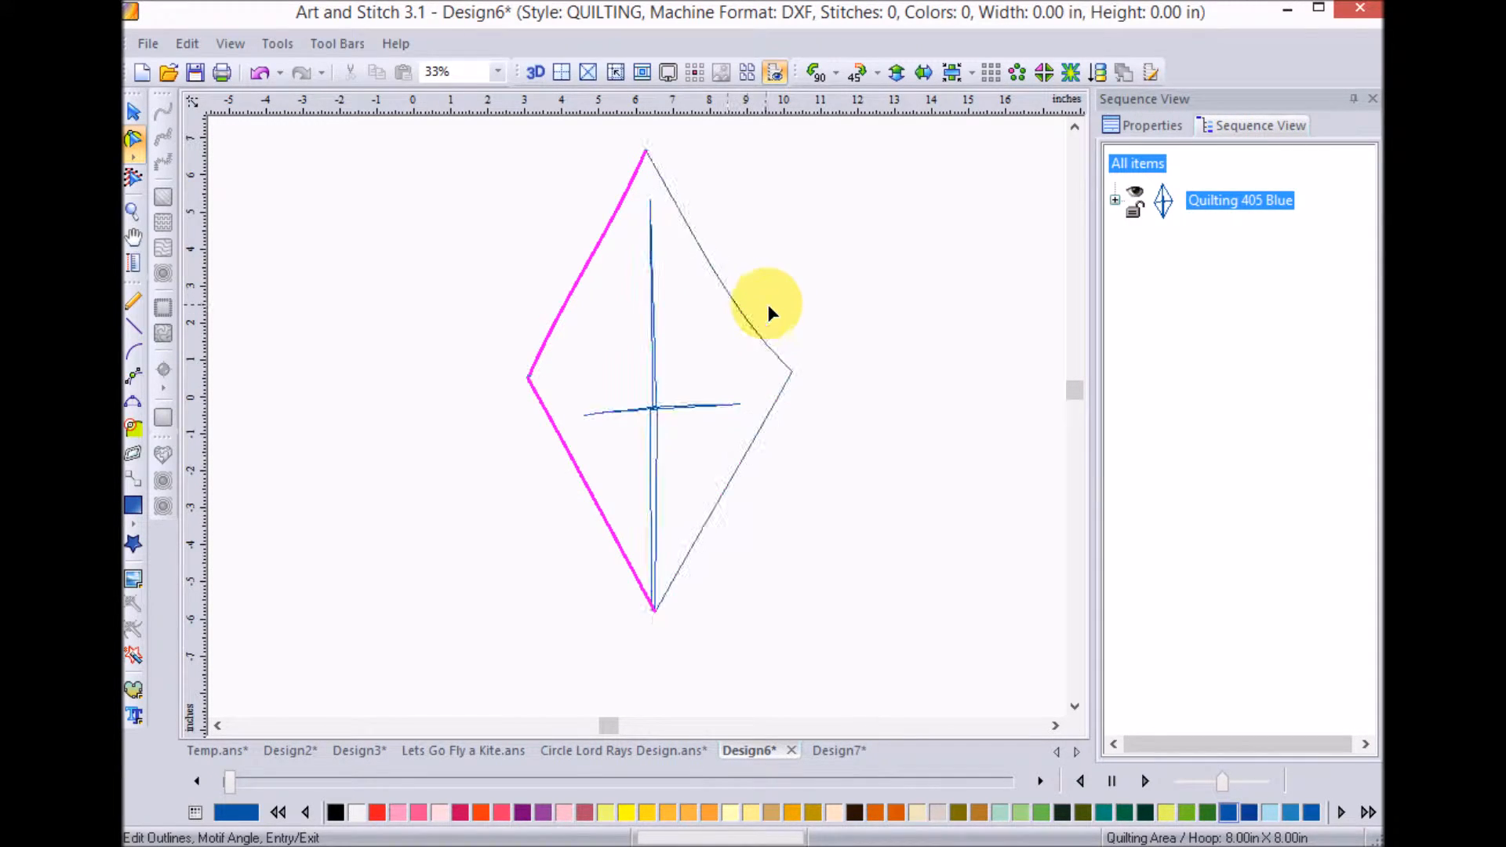
click(645, 150)
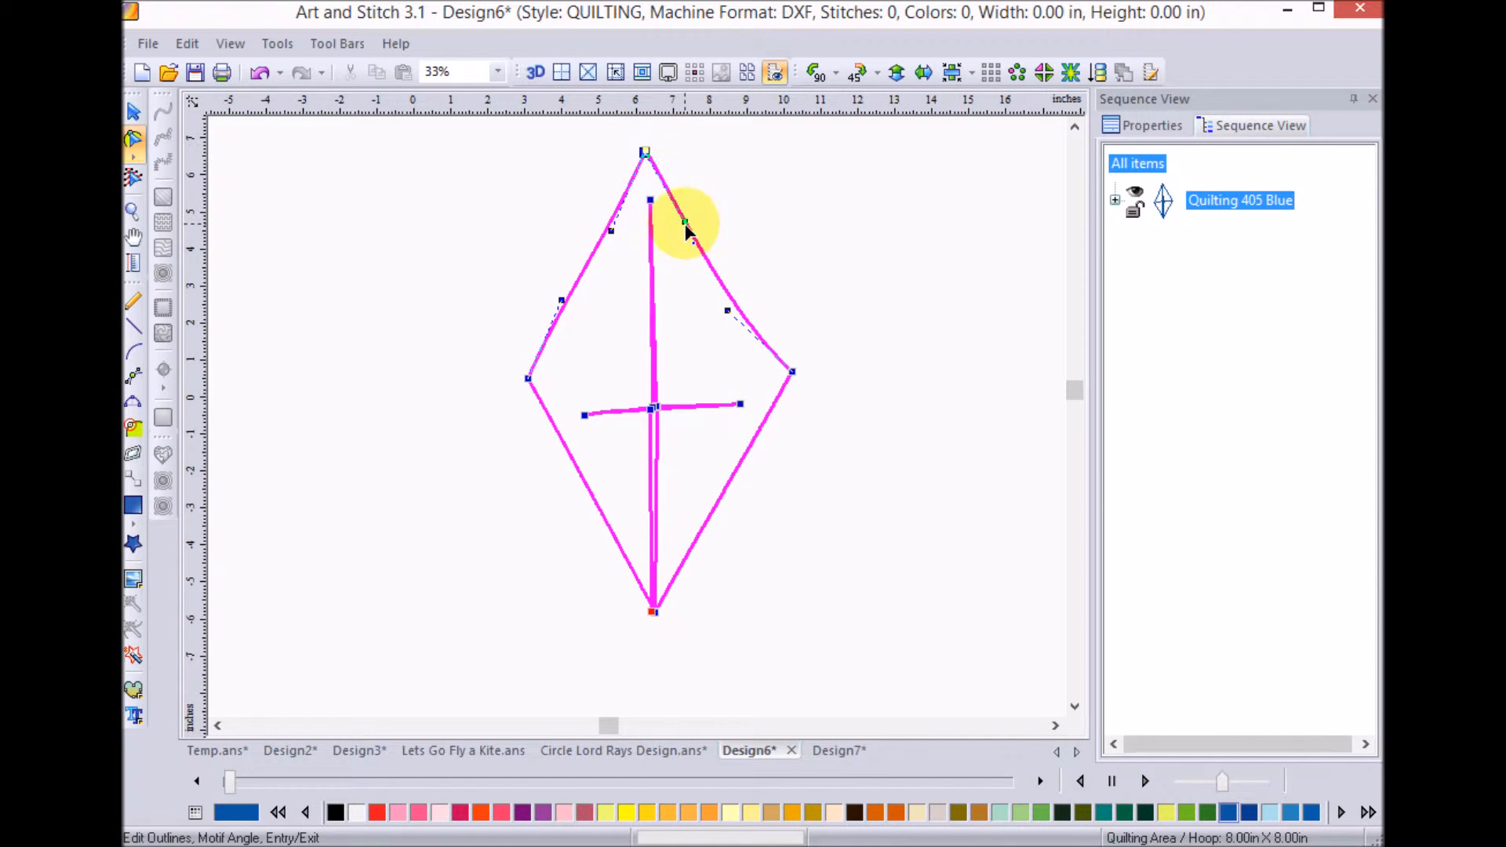
drag(678, 233, 679, 234)
- Curve the kite's upper-left edge inward with the curve handles of its top and left corner nodes
click(644, 153)
drag(611, 229, 583, 332)
click(528, 380)
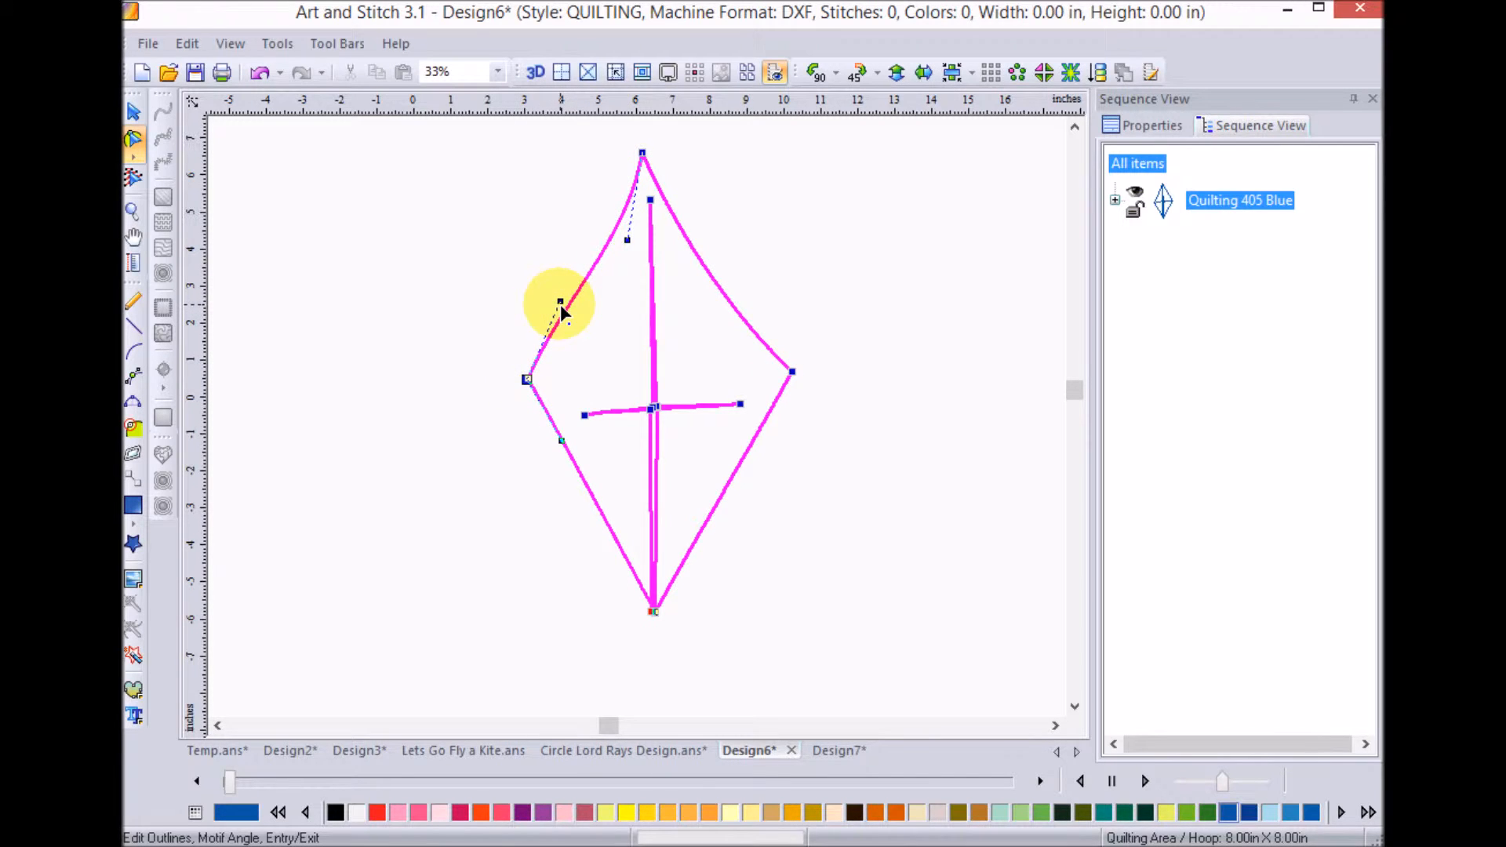
drag(560, 301, 578, 319)
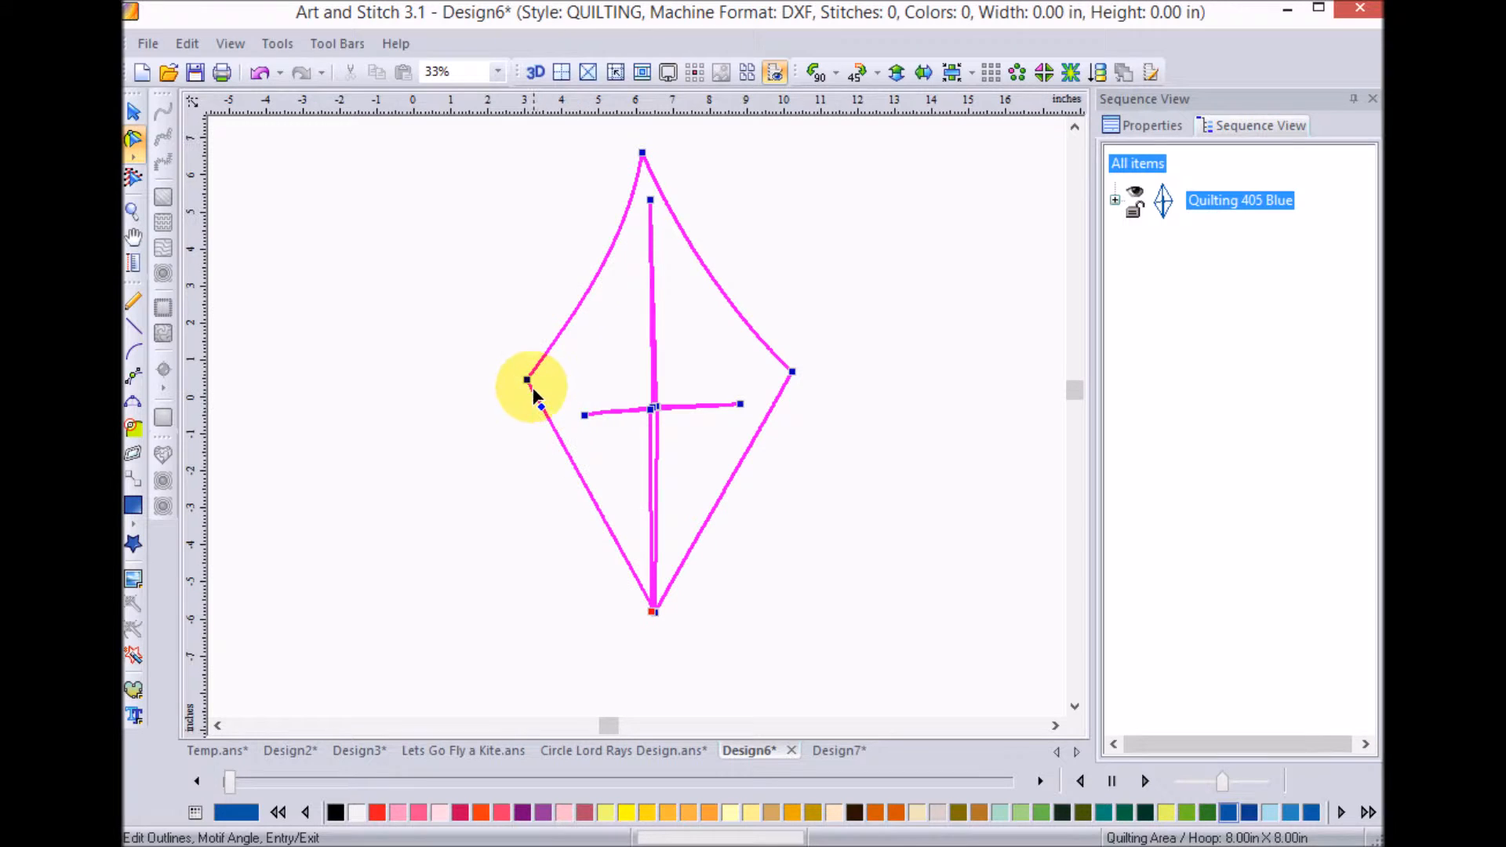
- Bend the kite's lower-left and lower-right edges inward using their curve handles
drag(587, 441, 588, 438)
click(793, 375)
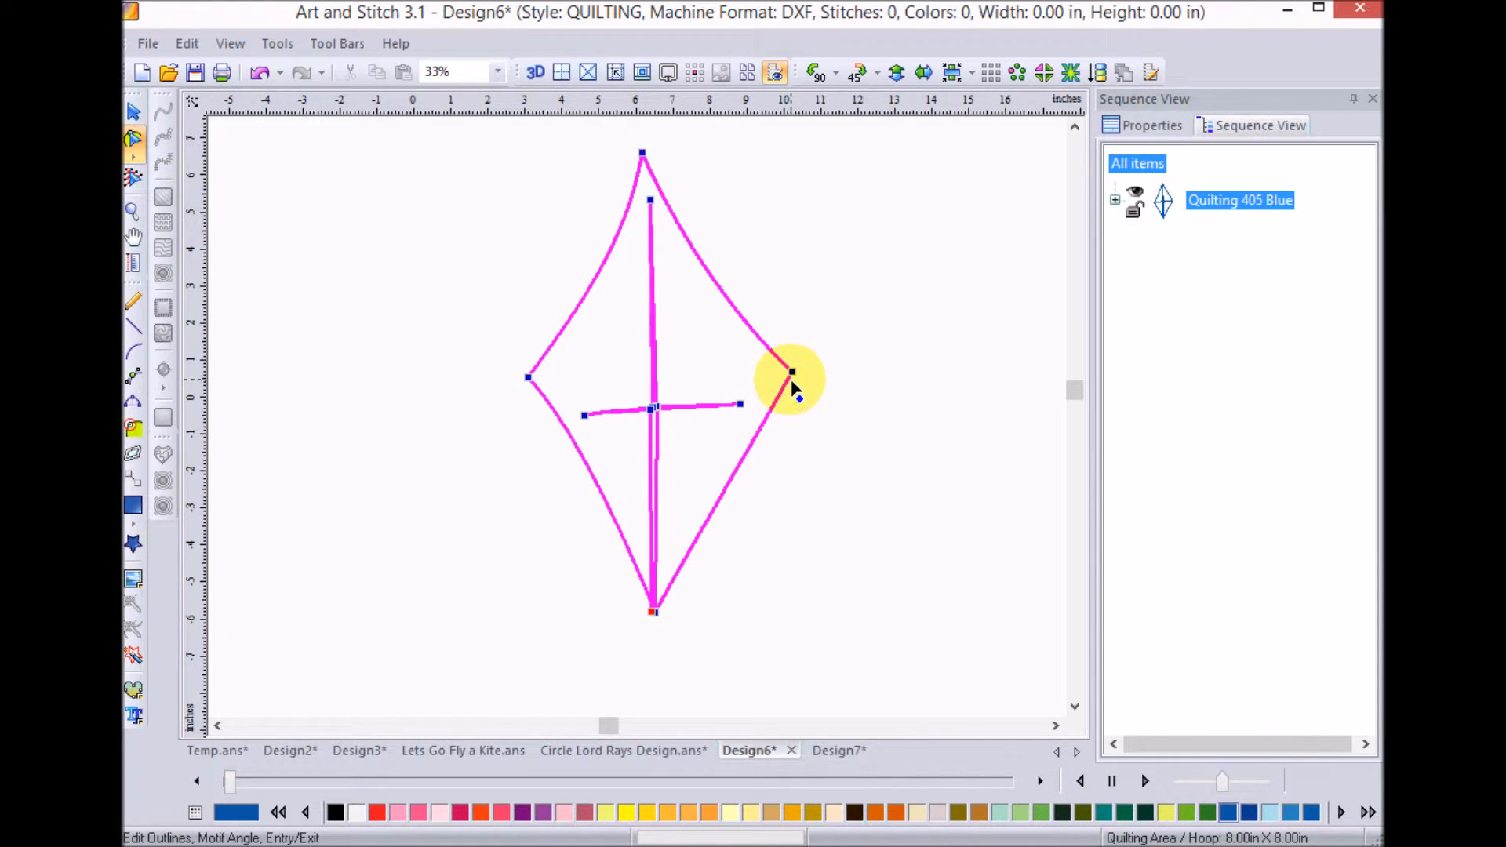
drag(751, 446, 727, 440)
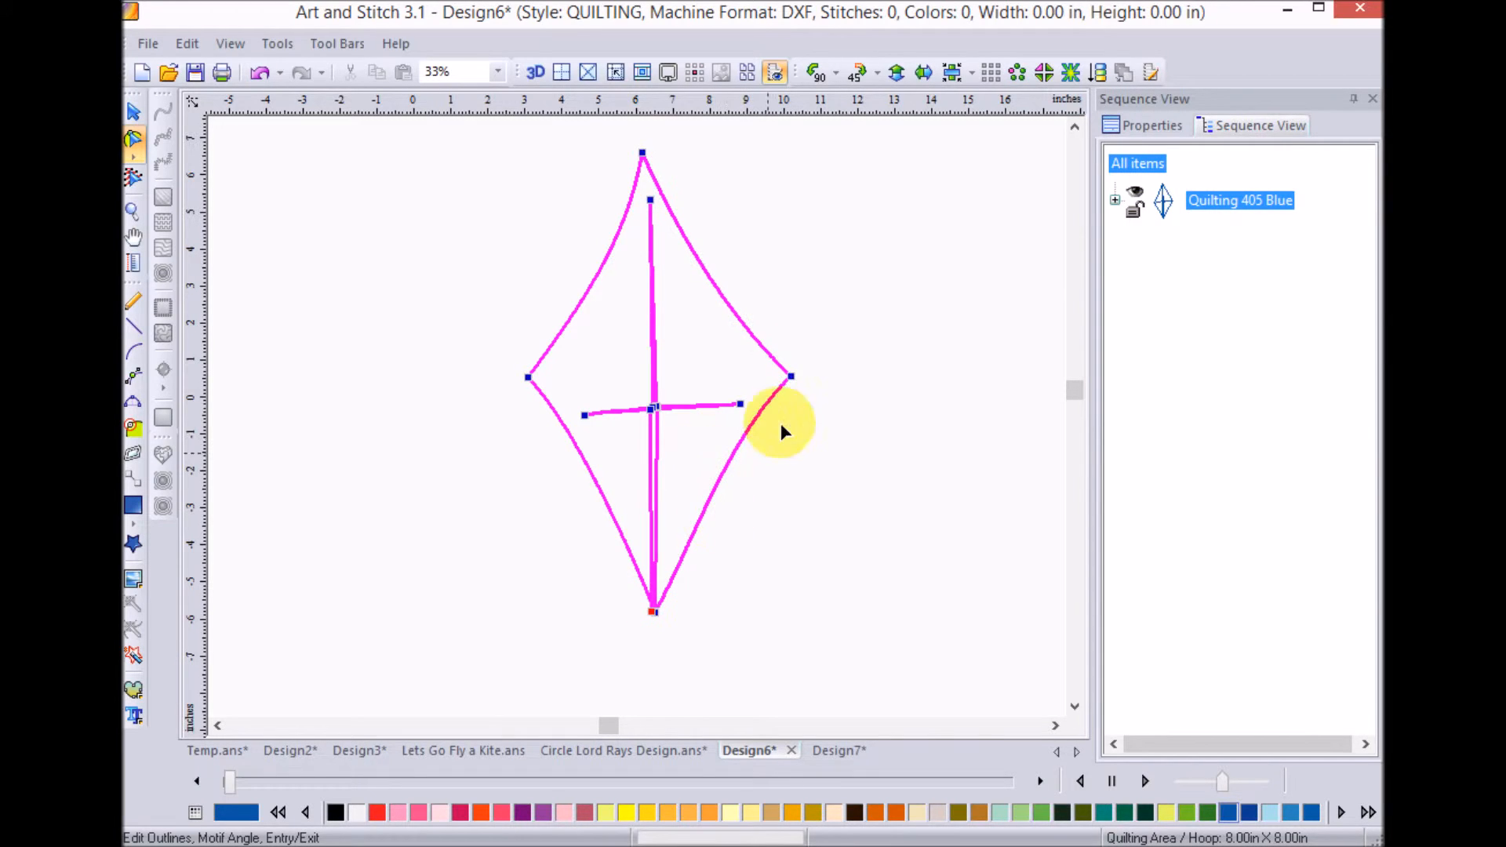
drag(695, 540, 687, 520)
click(773, 455)
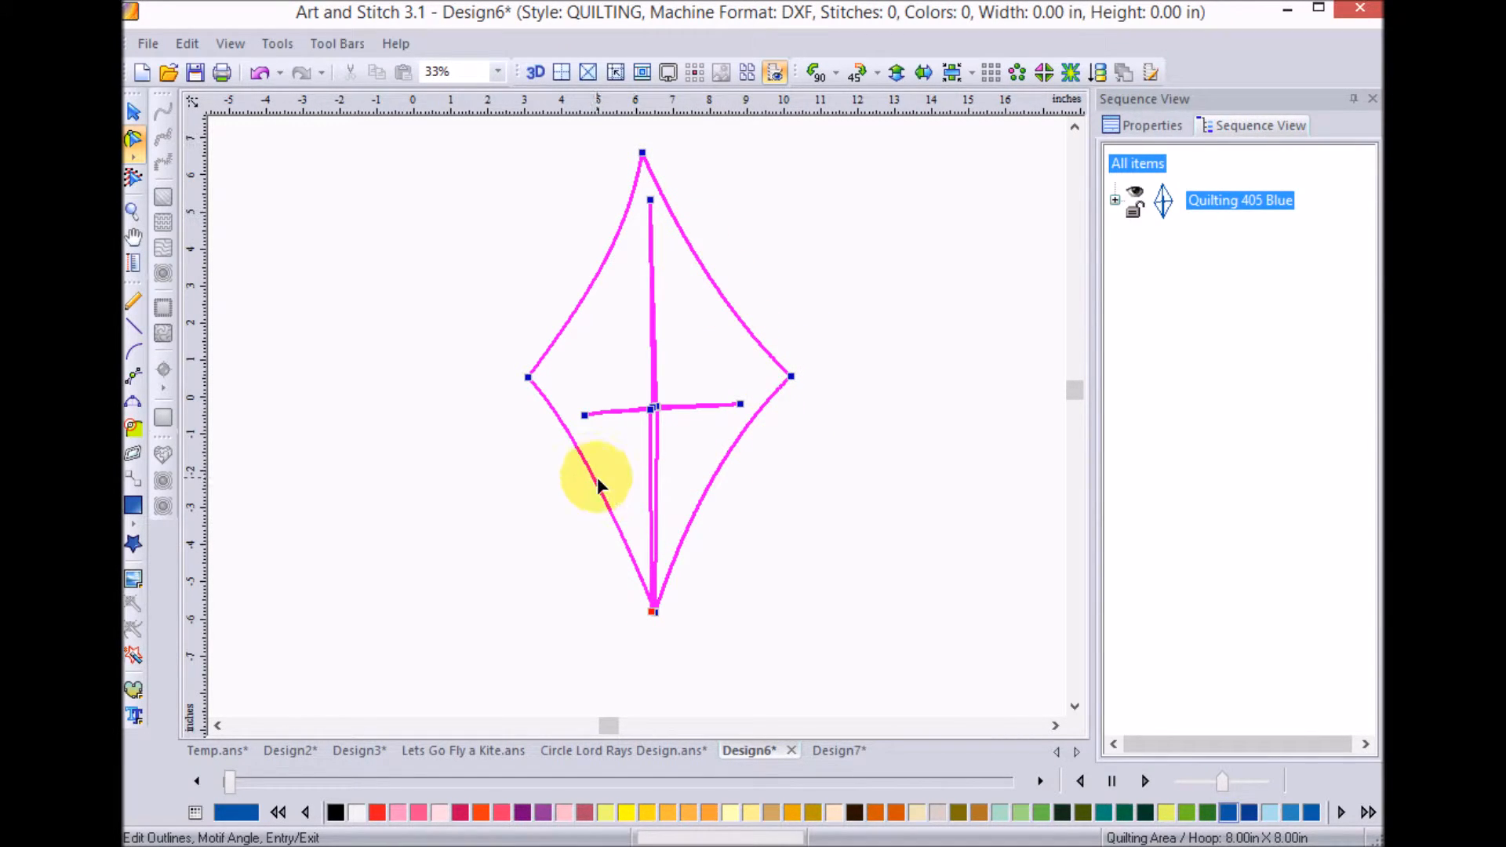
- Separate the overlapping bottom nodes, deepen the lower-left curve, and bring the vertical spar's end back to the left edge's bottom point
click(677, 619)
mouse_move(653, 620)
mouse_down()
mouse_move(697, 616)
mouse_move(659, 625)
mouse_up()
click(661, 614)
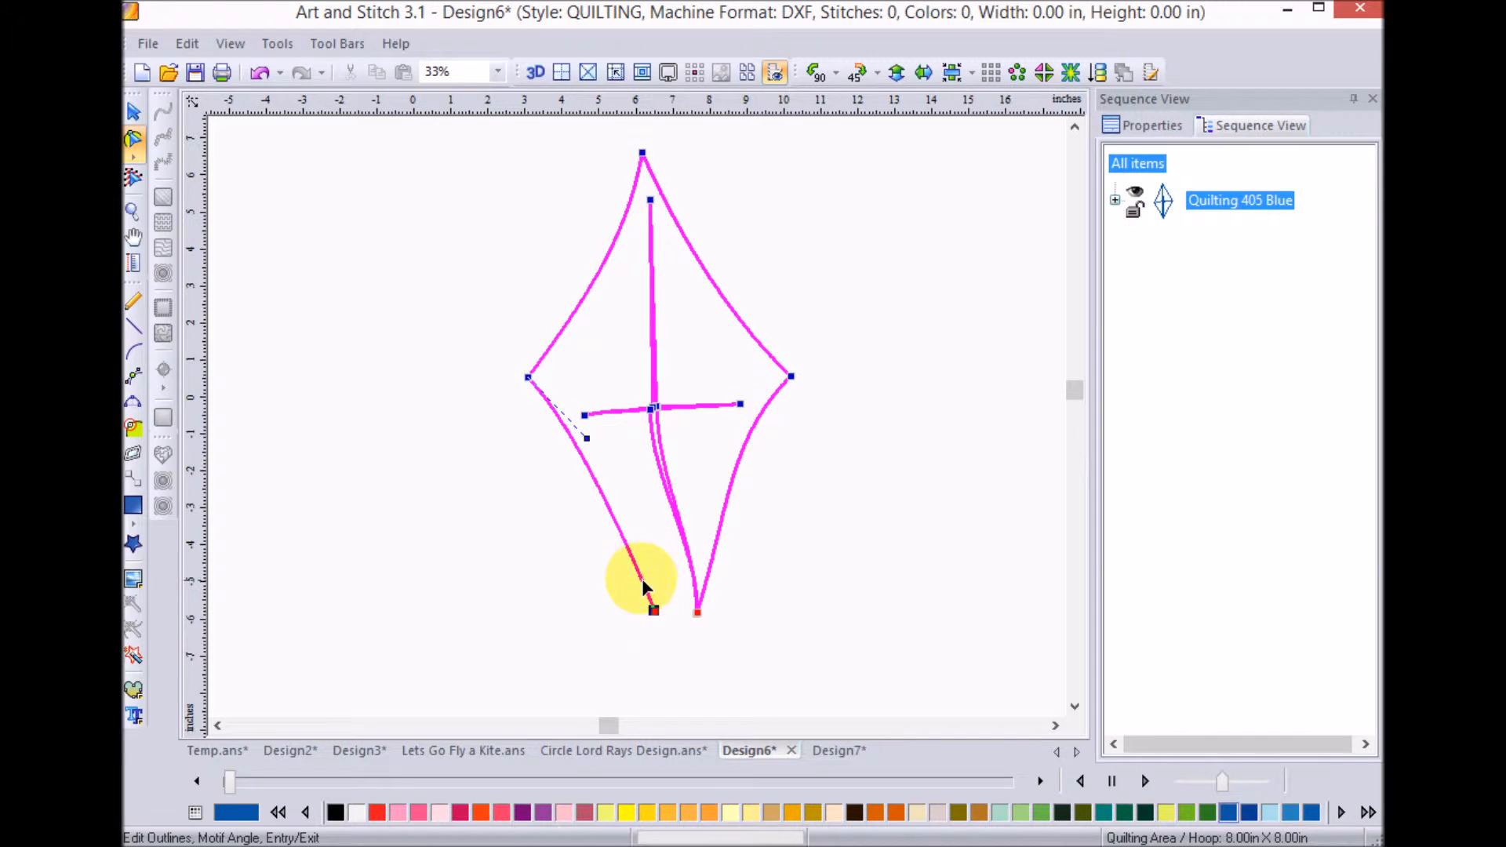
drag(605, 451, 616, 447)
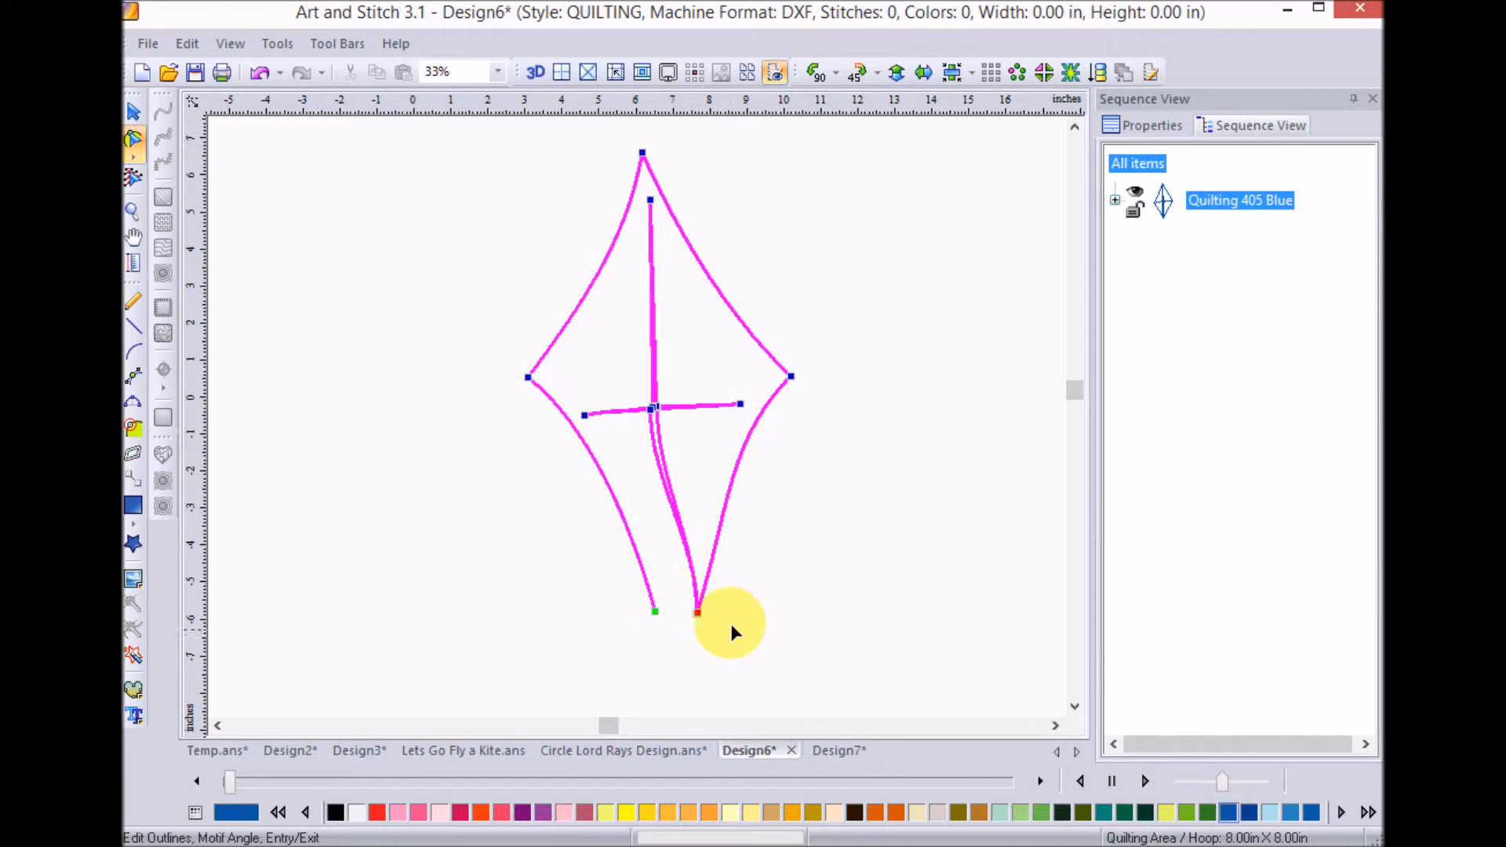
click(698, 613)
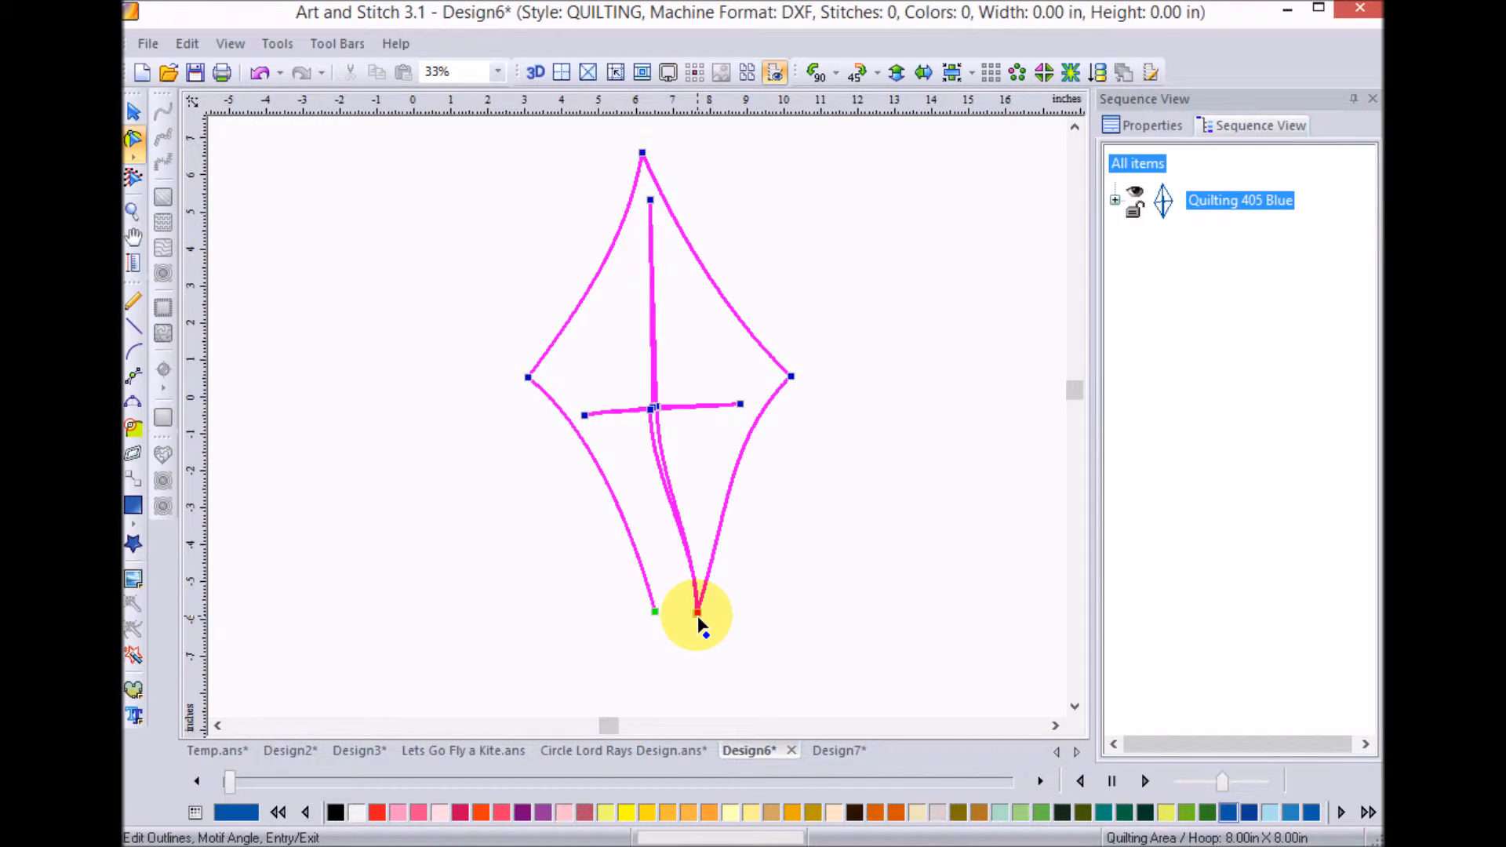
drag(698, 624, 664, 616)
click(669, 615)
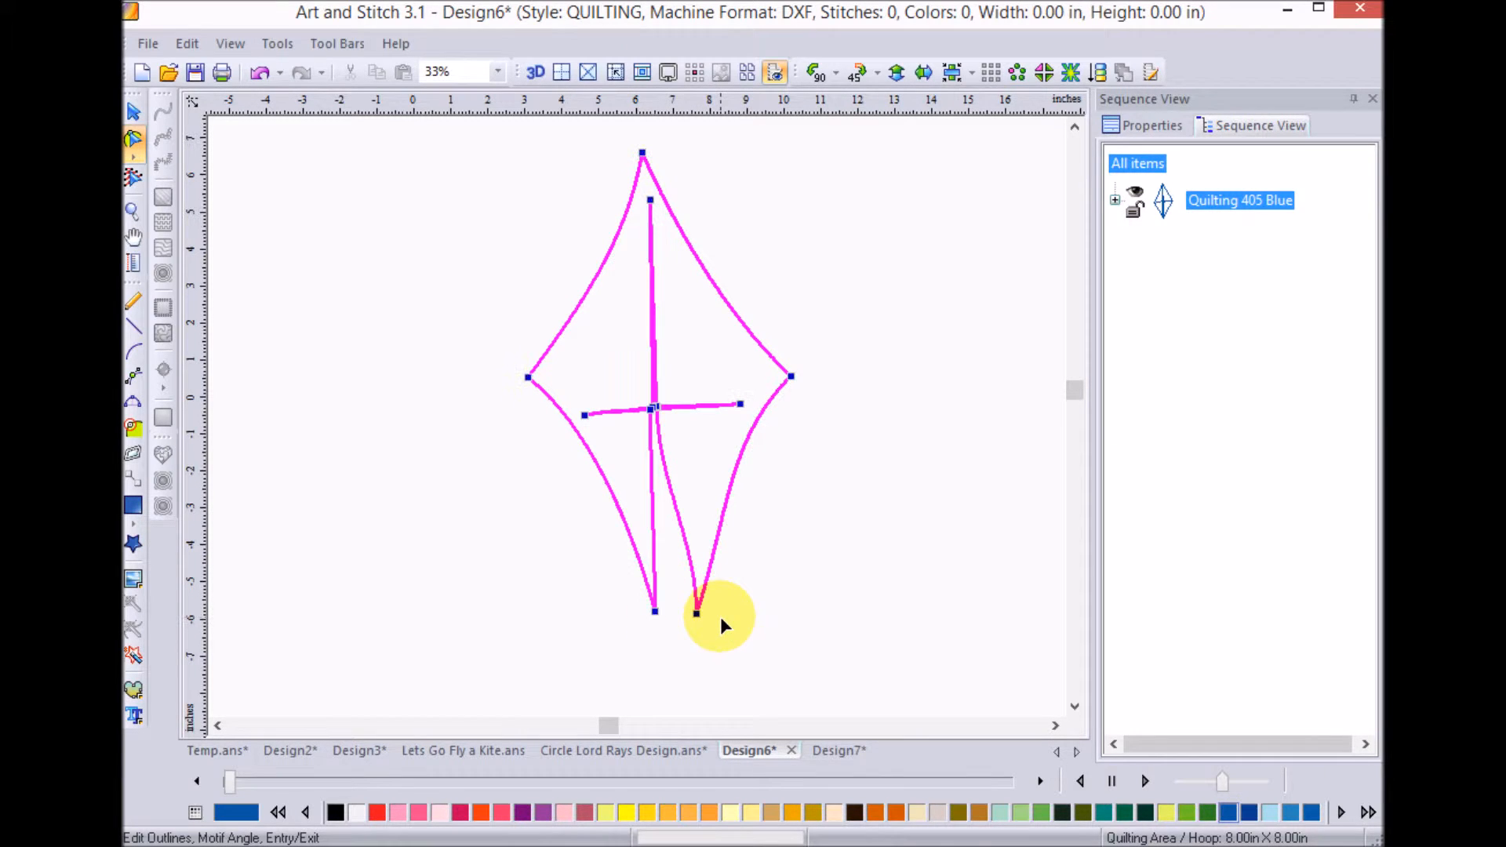
- Attach the horizontal spar's left end to the kite's left corner and merge the left spar lines' inner nodes at the centre
drag(590, 430, 547, 376)
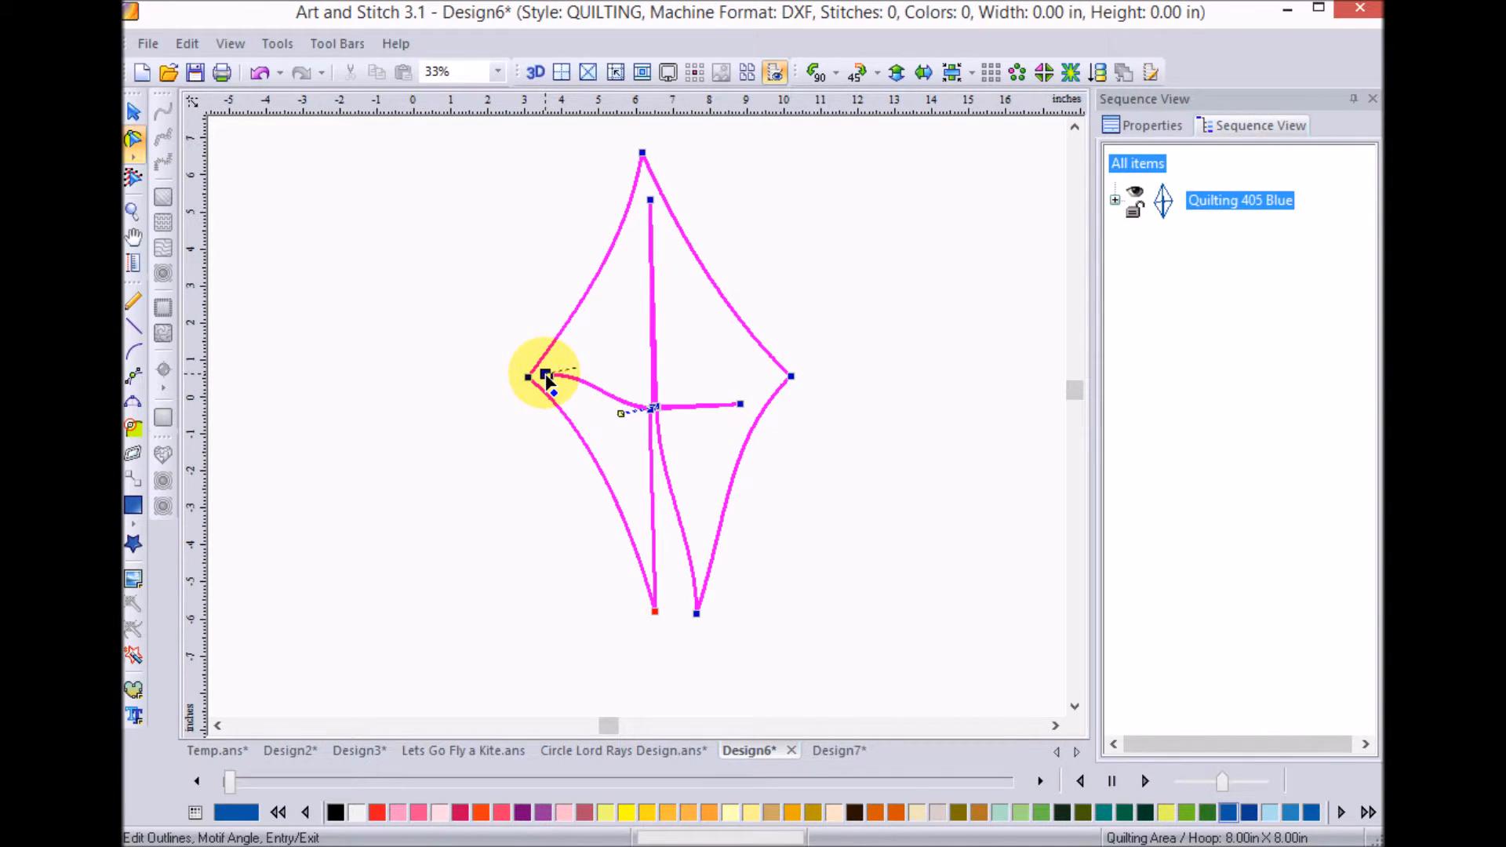
drag(644, 415, 542, 382)
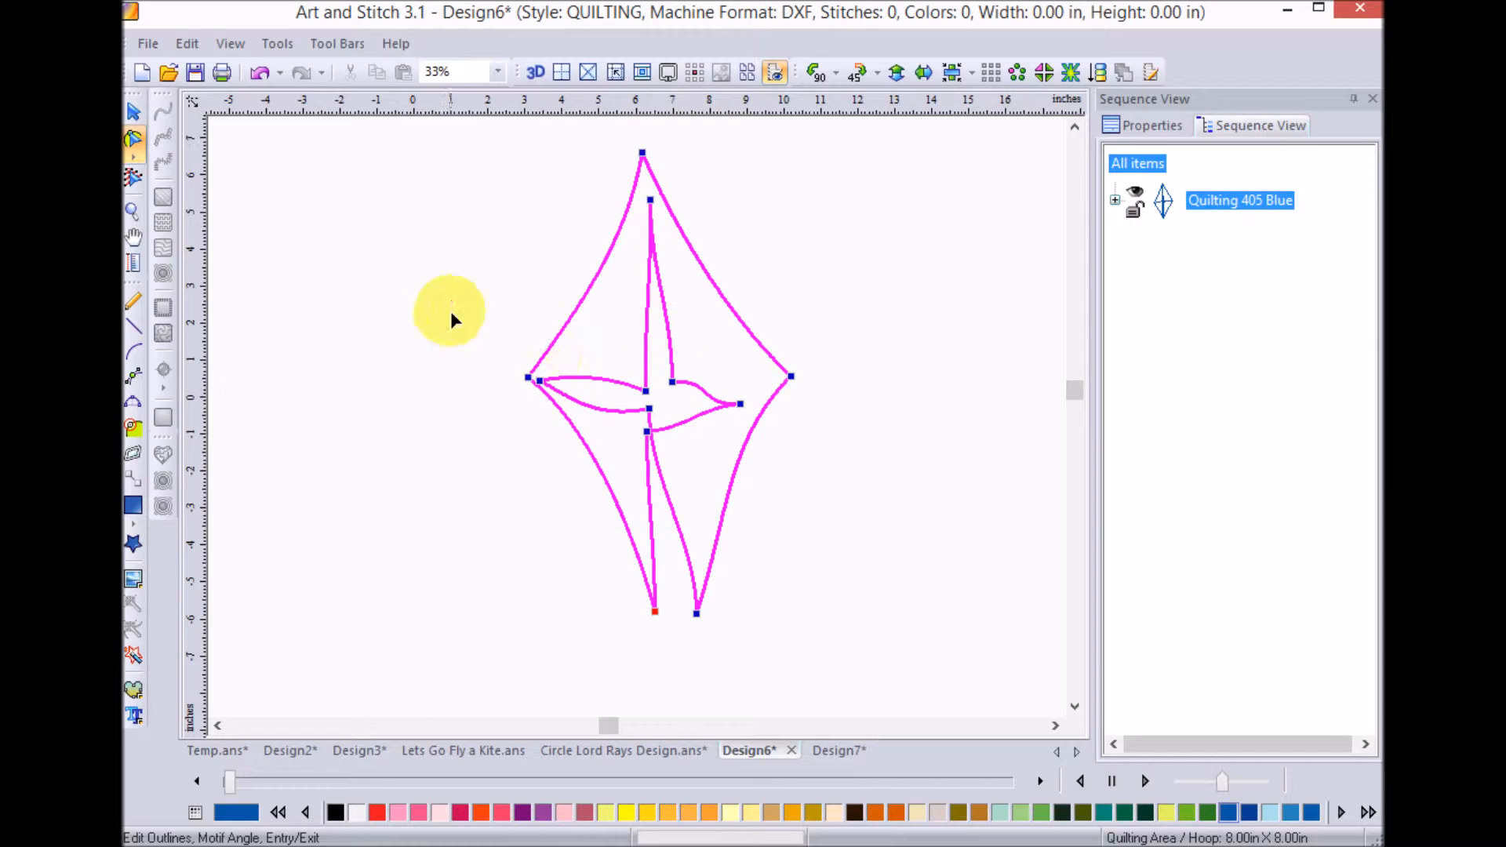
click(539, 381)
mouse_move(539, 381)
mouse_down()
mouse_move(562, 380)
mouse_move(539, 377)
mouse_up()
click(528, 376)
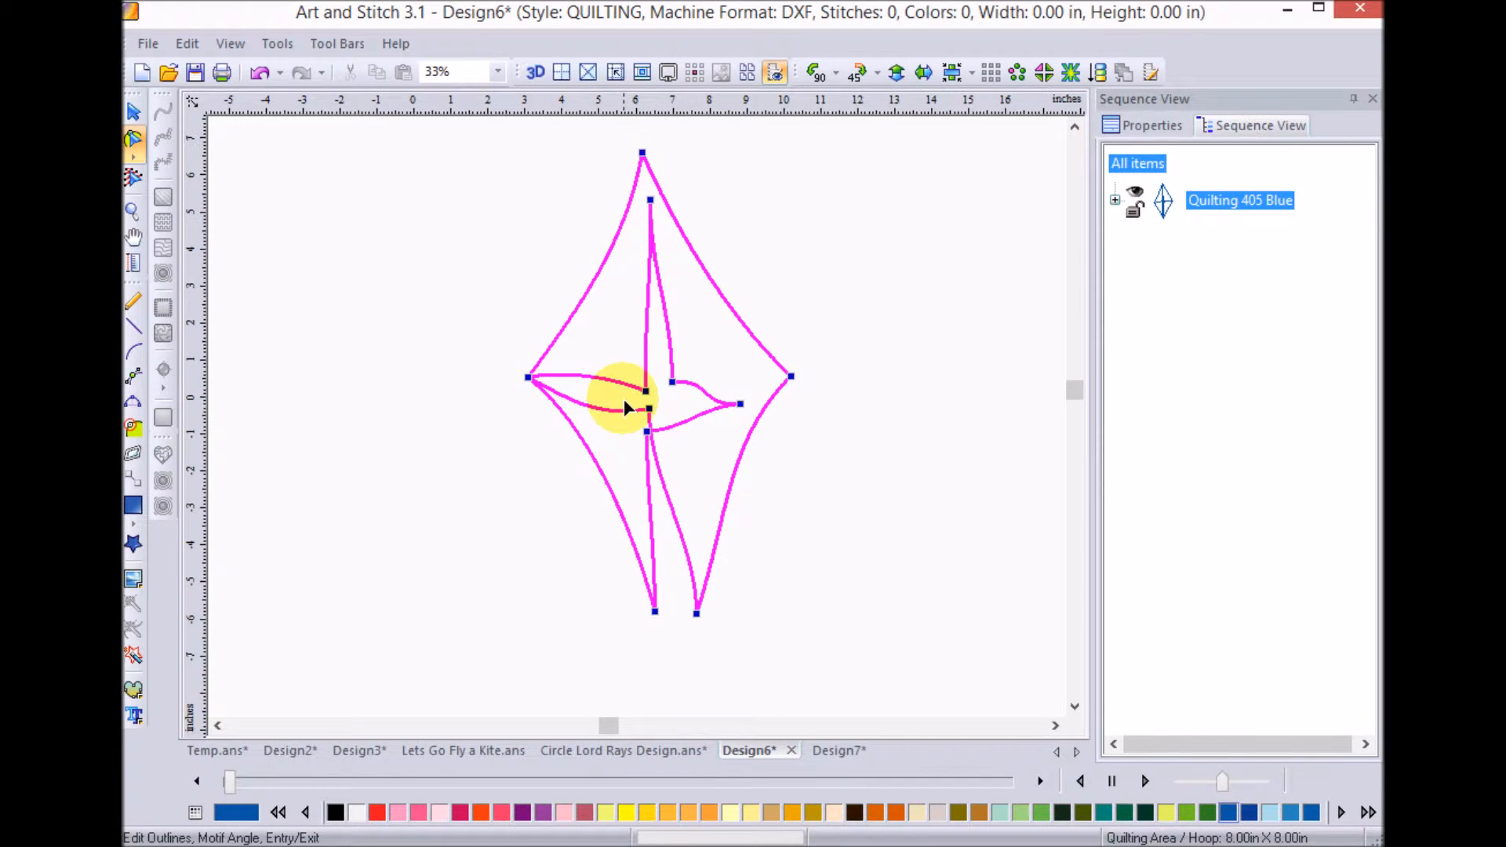
drag(650, 408, 646, 392)
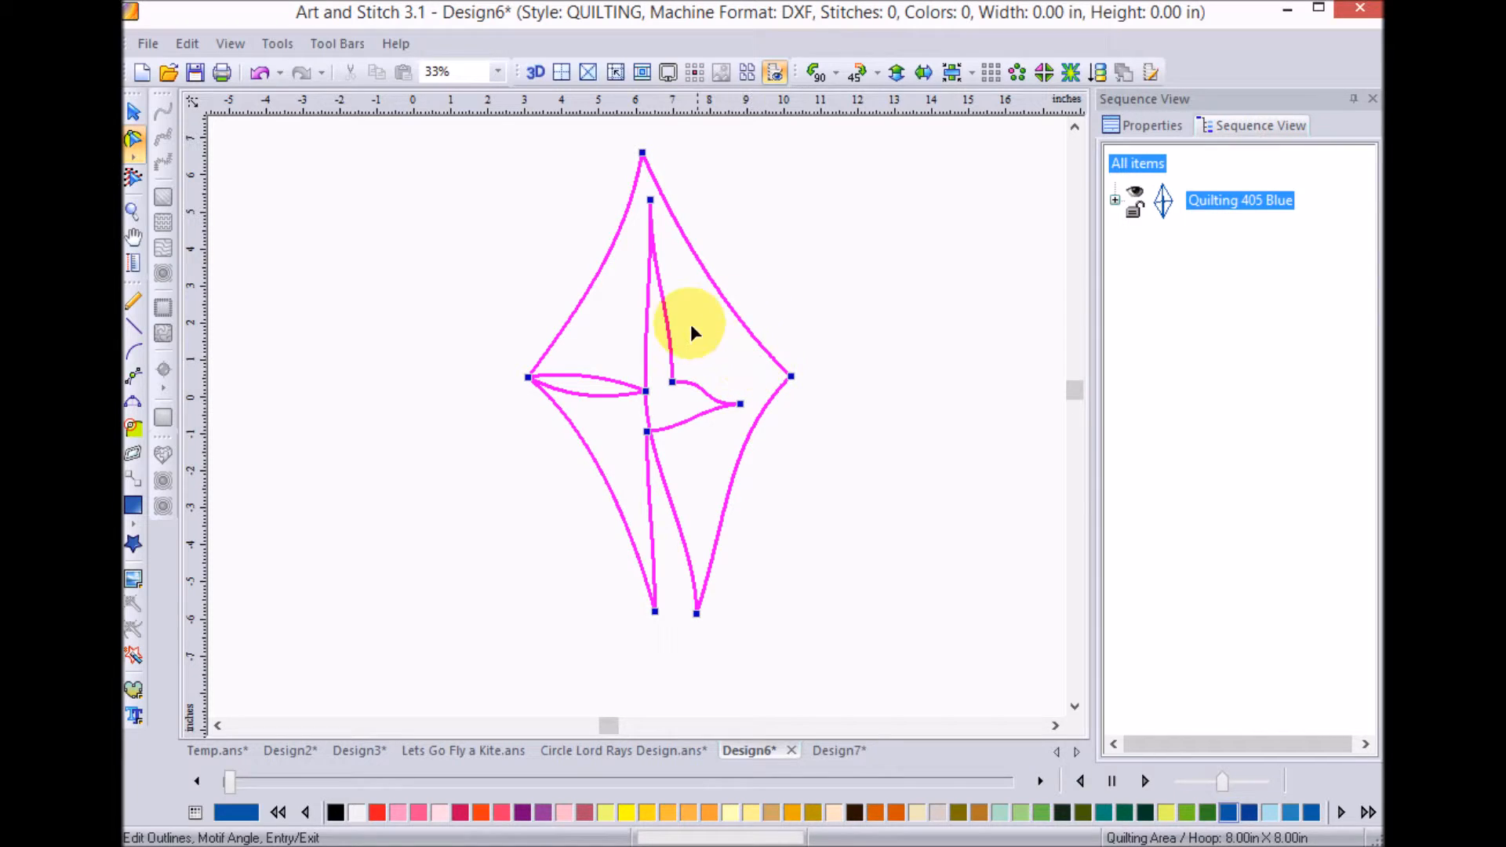
- Move the vertical spar's top end onto the kite's top corner and place the stray inner node on the centre point
drag(651, 201, 649, 167)
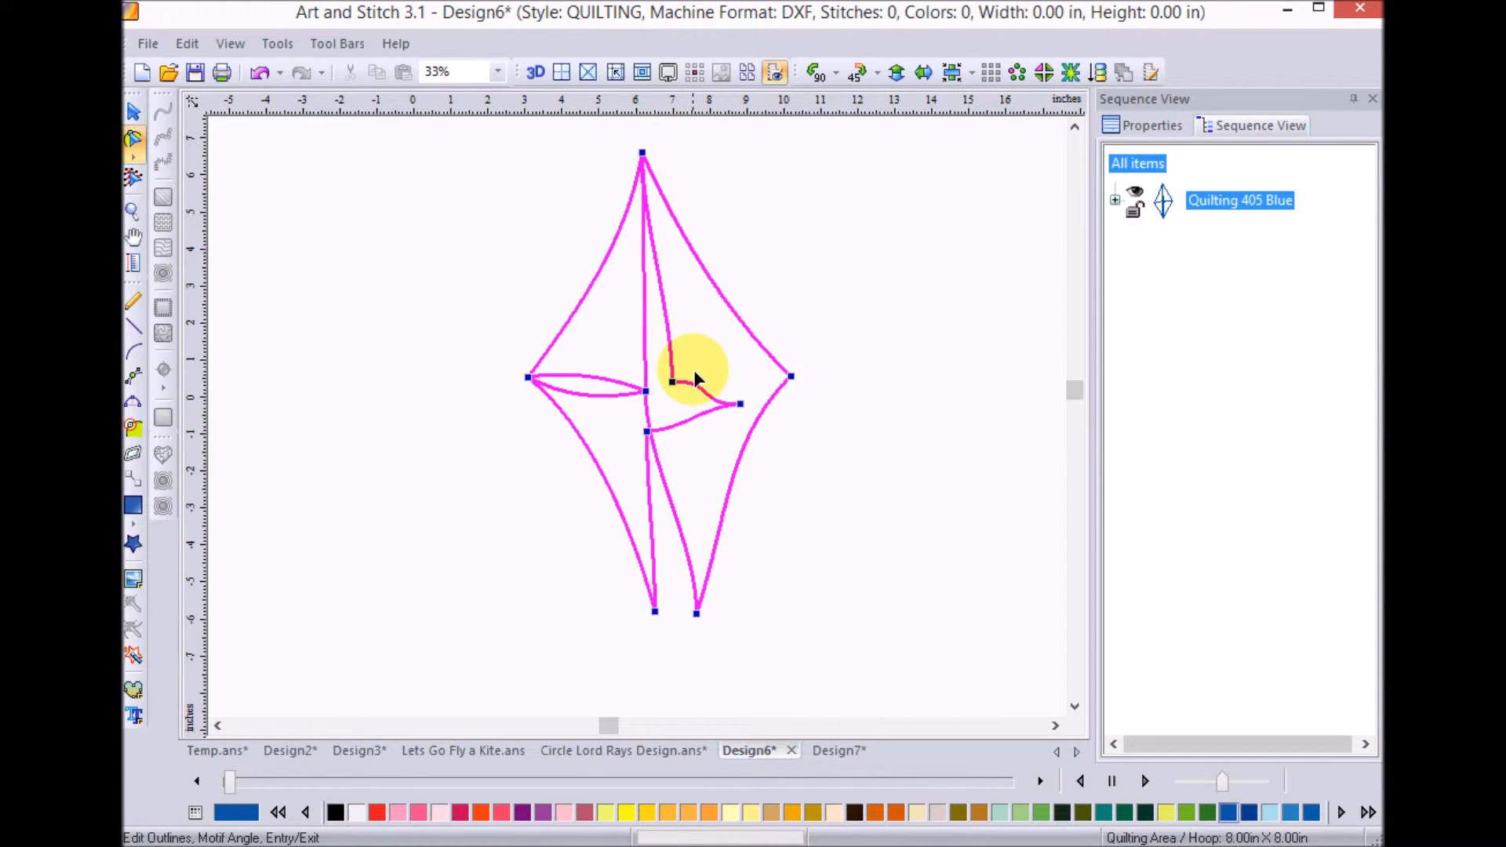
click(674, 384)
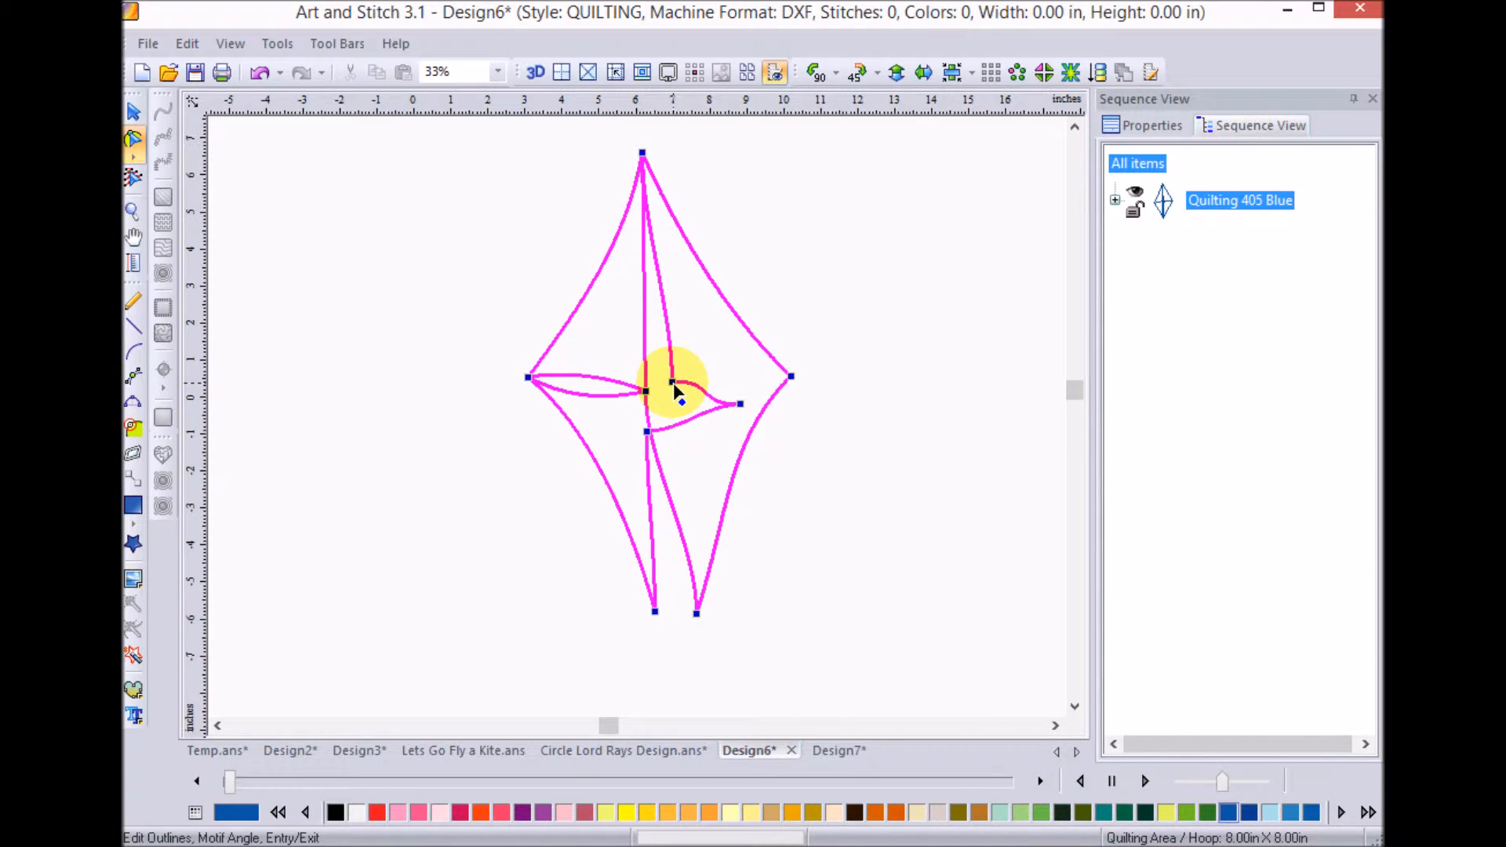
click(648, 393)
click(655, 398)
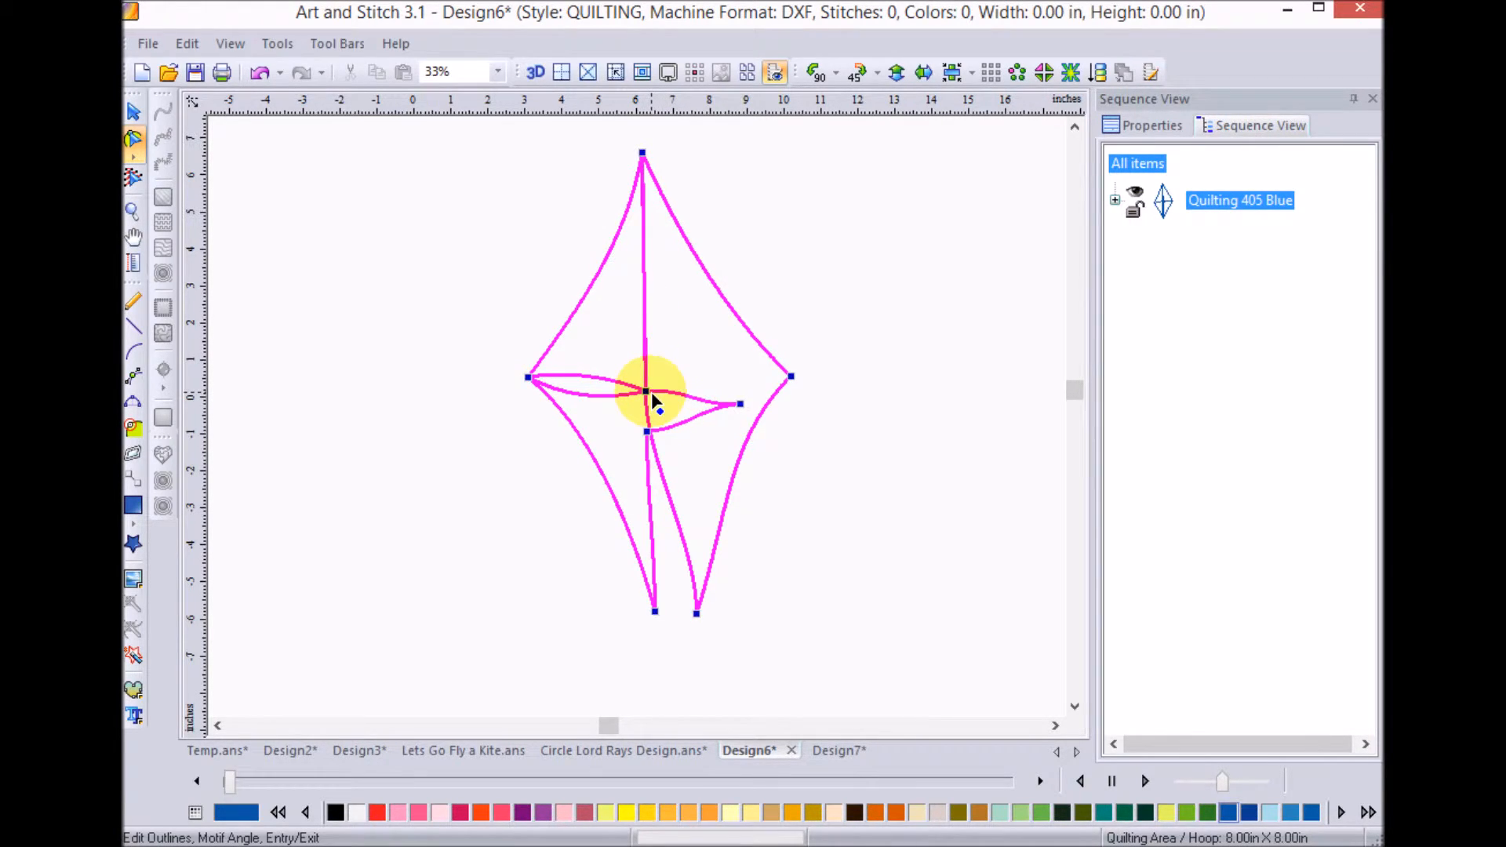
- Extend the horizontal spar's right end to the kite's right corner and bow its upper line upward
click(741, 405)
drag(740, 404, 790, 381)
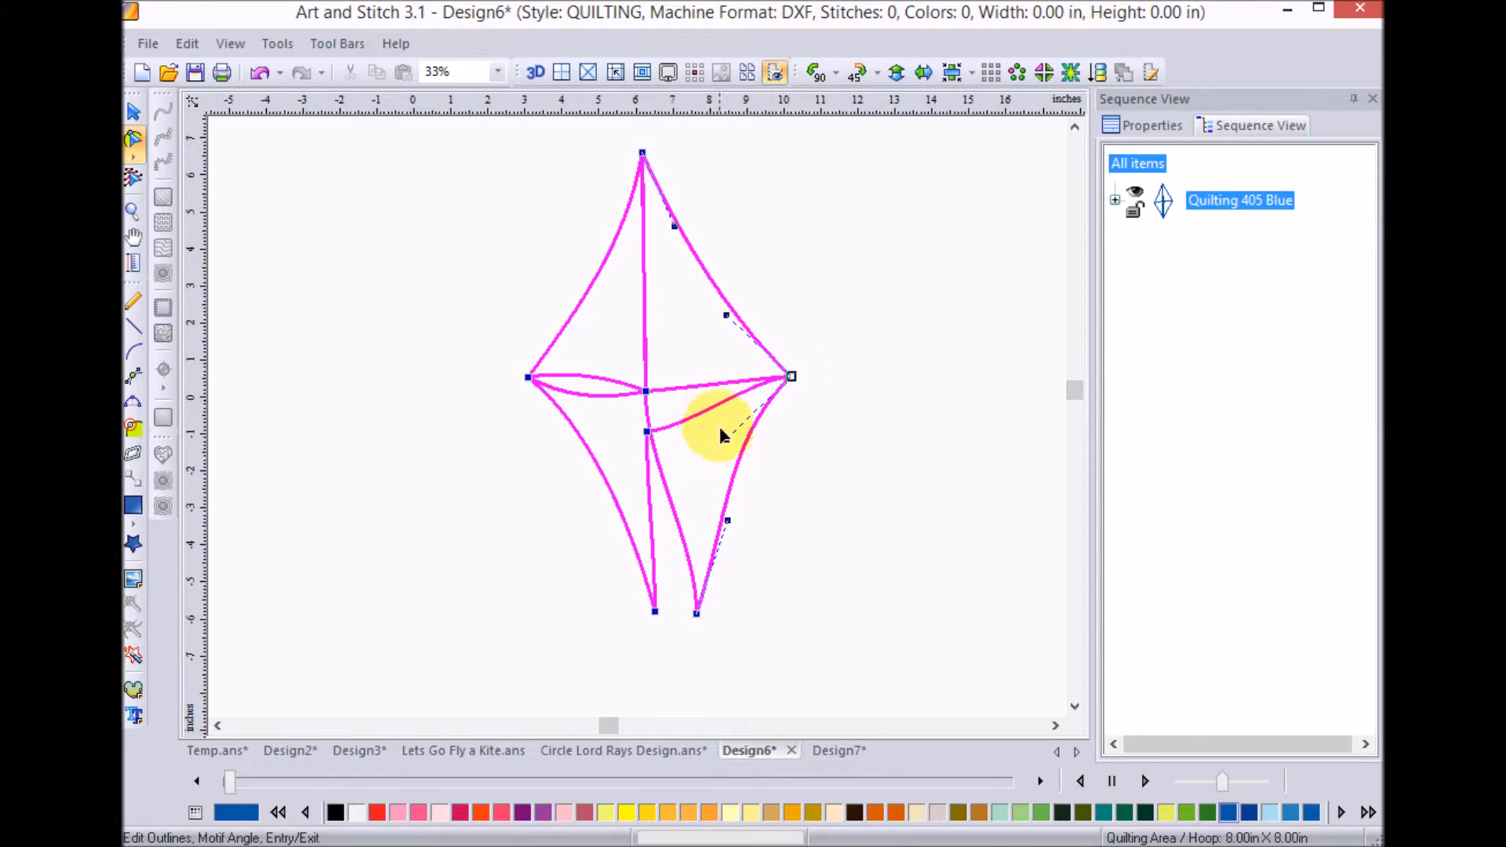
drag(786, 387, 846, 376)
click(746, 386)
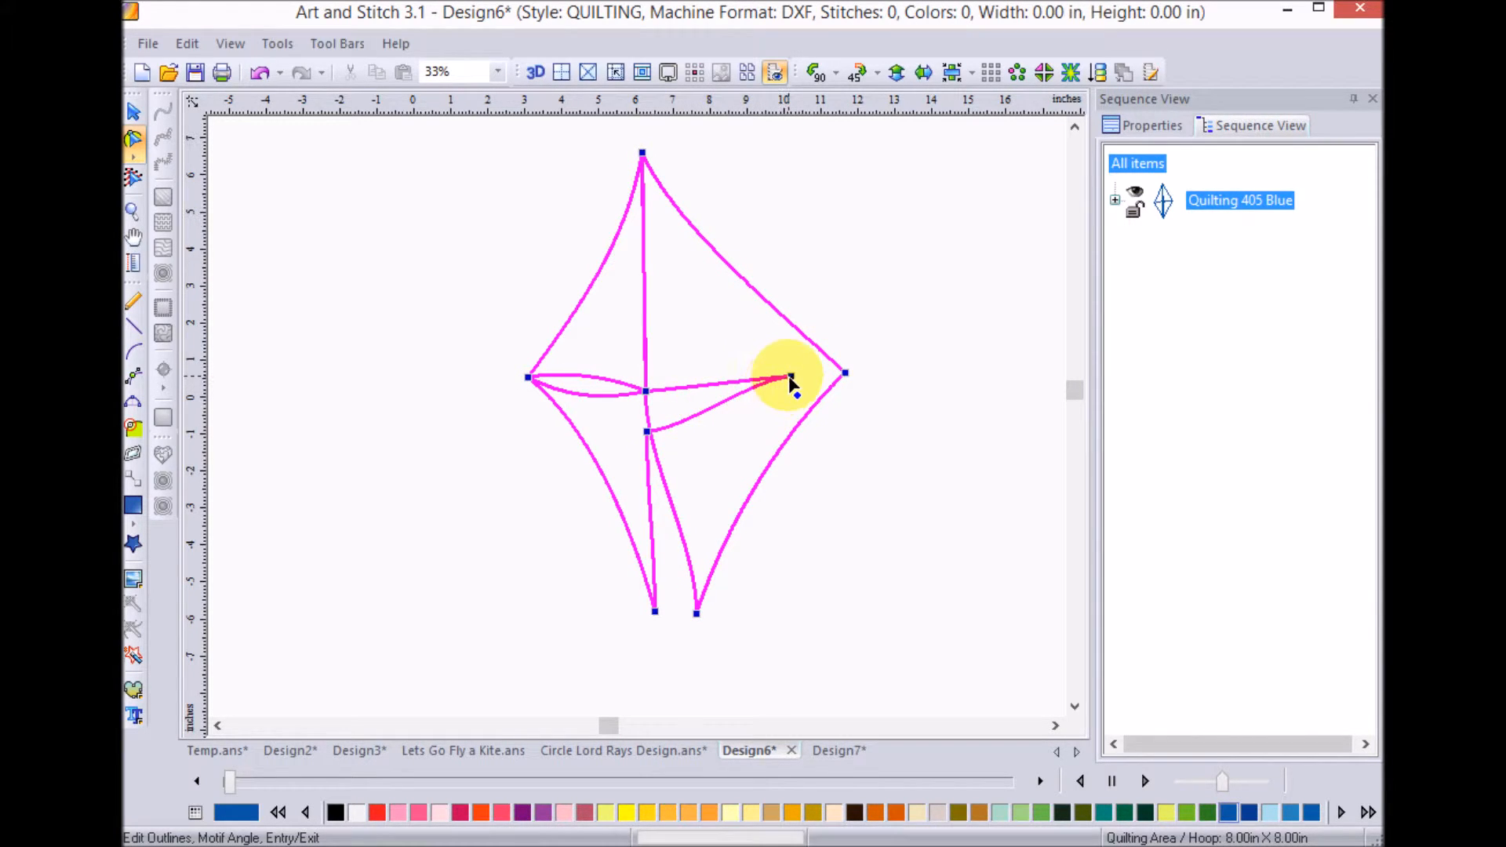
drag(747, 377, 706, 403)
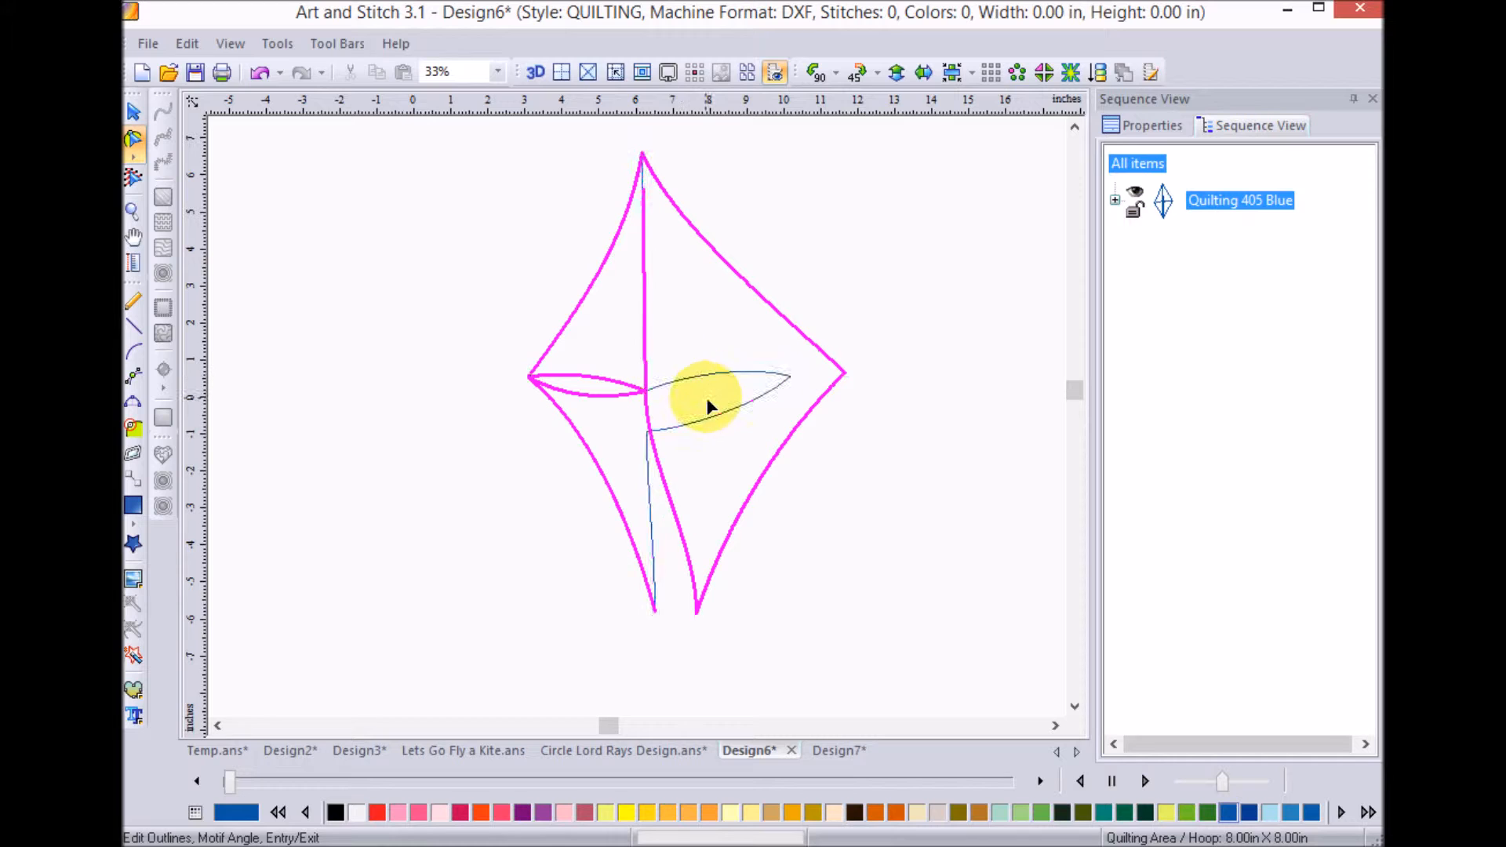
- Merge the lower inner node onto the centre point and close the kite's right corner and bottom point
click(663, 432)
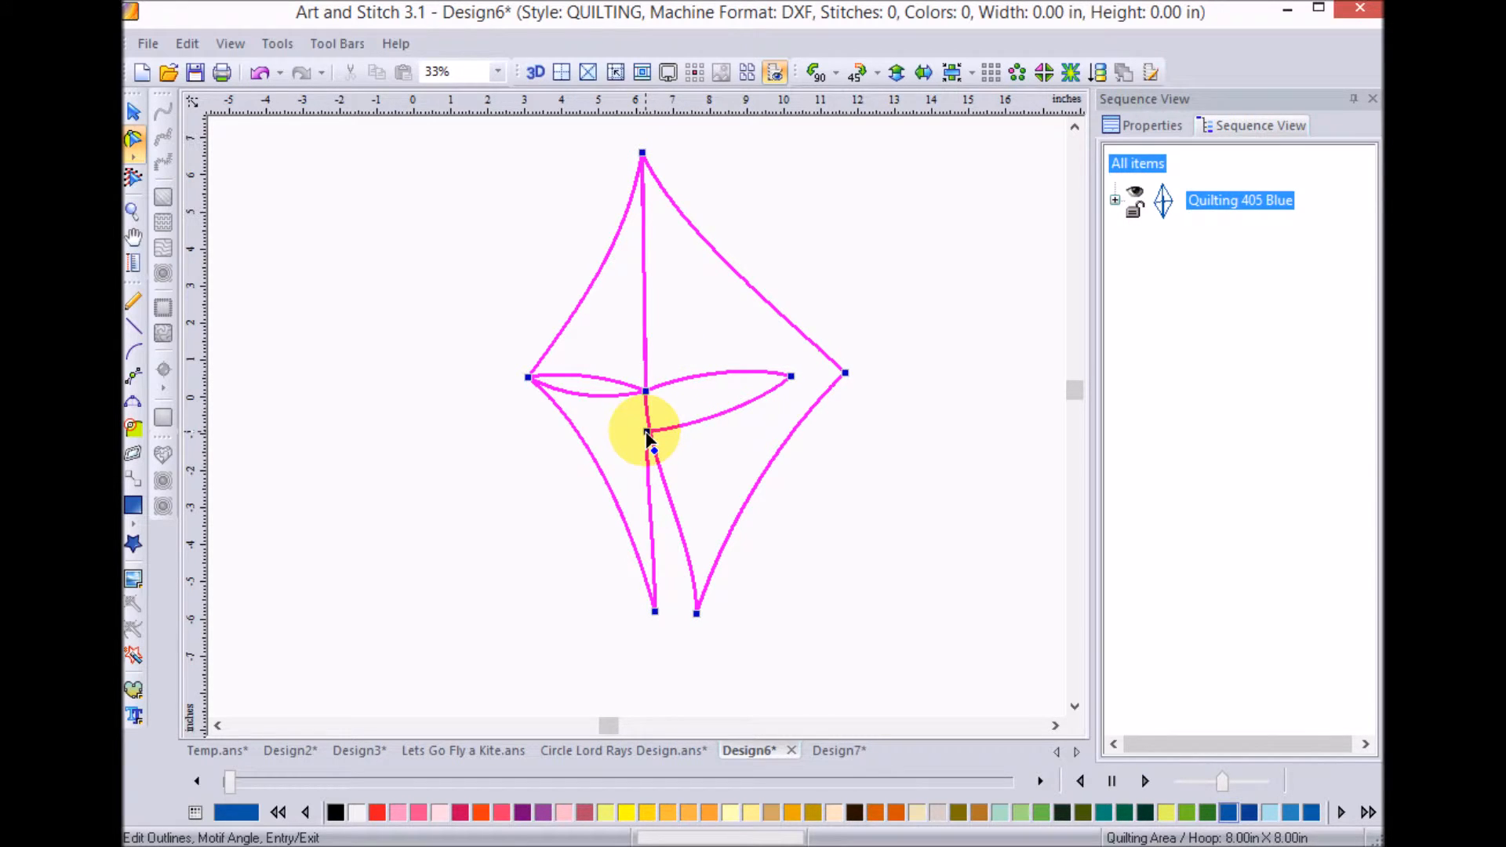
click(649, 396)
mouse_move(649, 396)
mouse_down()
mouse_move(665, 416)
mouse_move(649, 393)
mouse_up()
drag(845, 377, 808, 393)
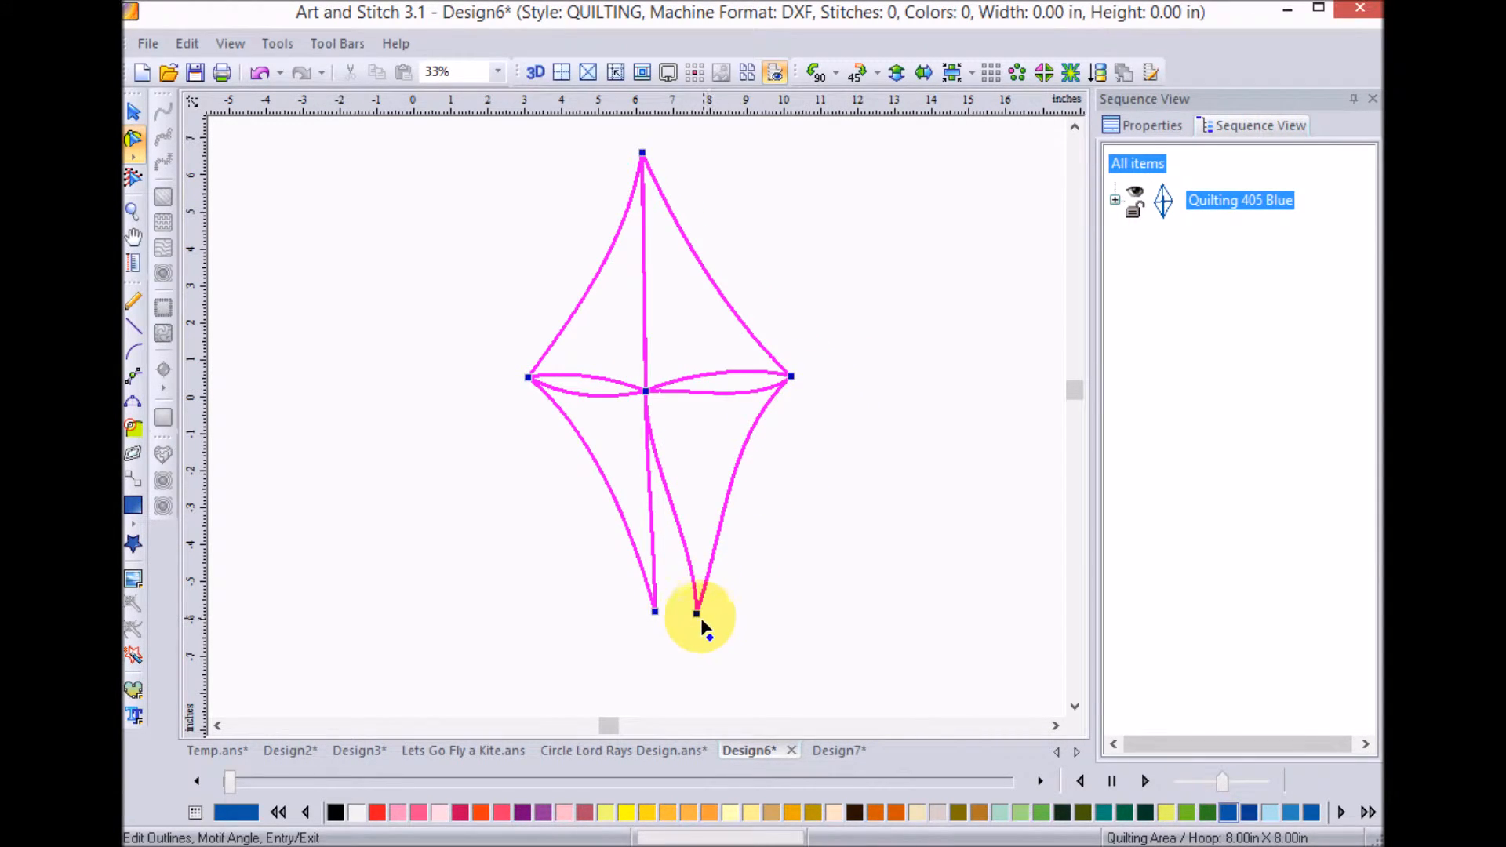
drag(697, 612, 656, 611)
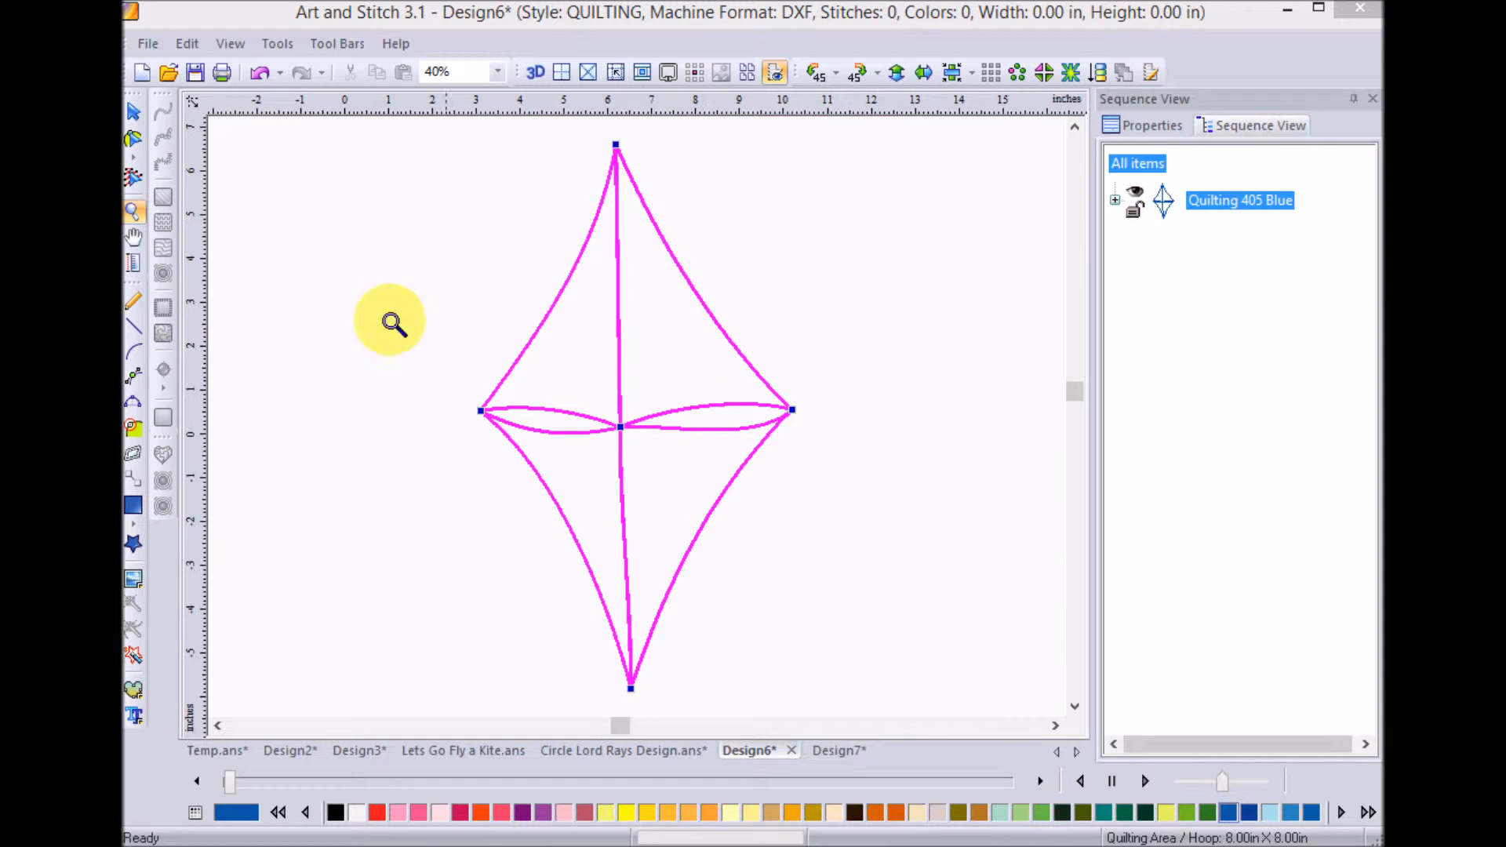
- Draw a curved kite tail with one loop in the empty area below the kite, about 8.20 by 7.49 in
click(135, 355)
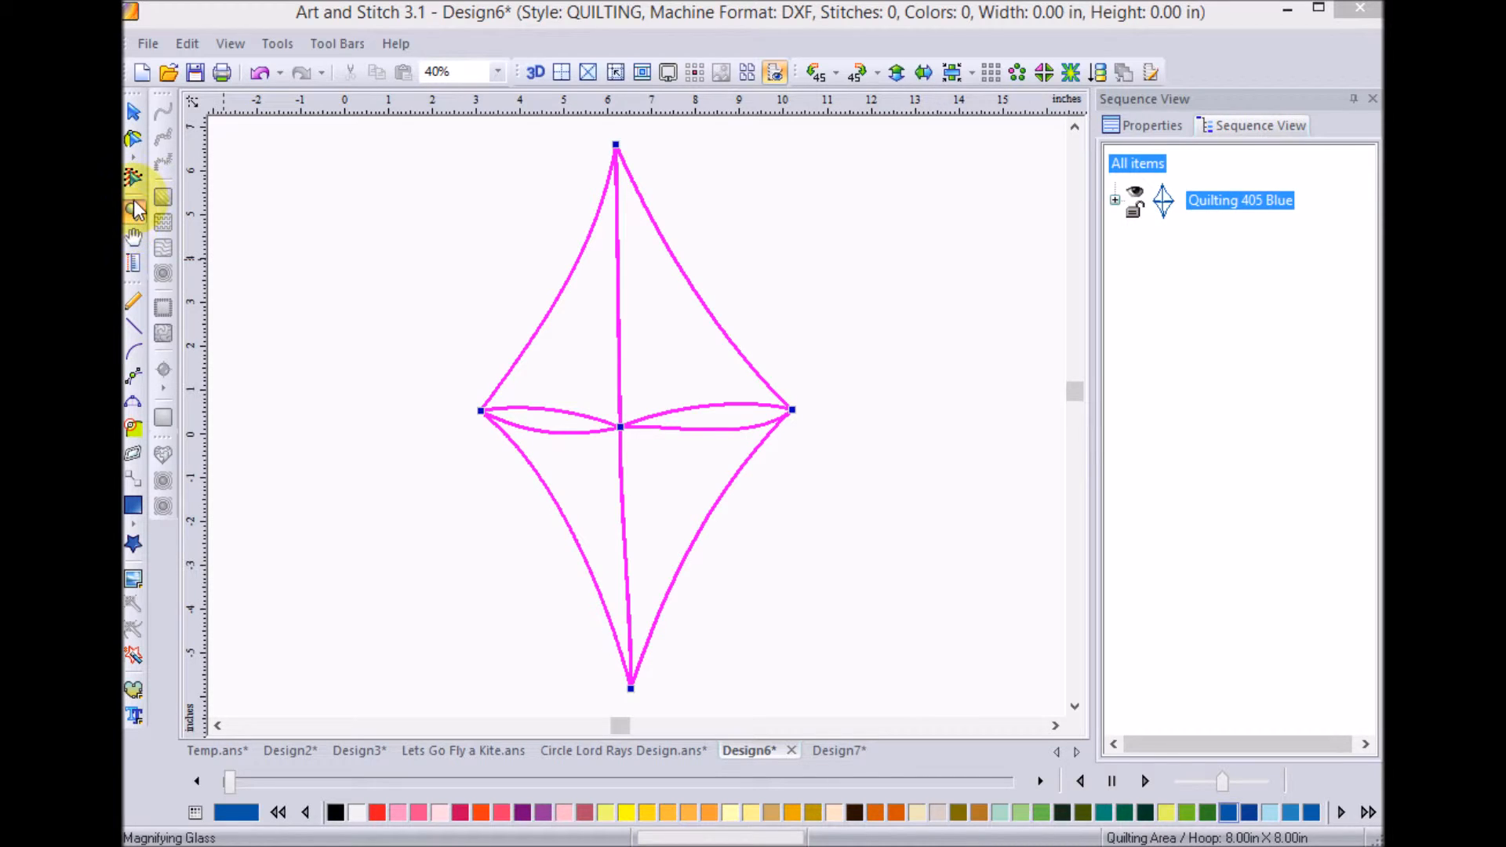
click(132, 111)
drag(962, 492, 1204, 366)
drag(1231, 493, 1180, 581)
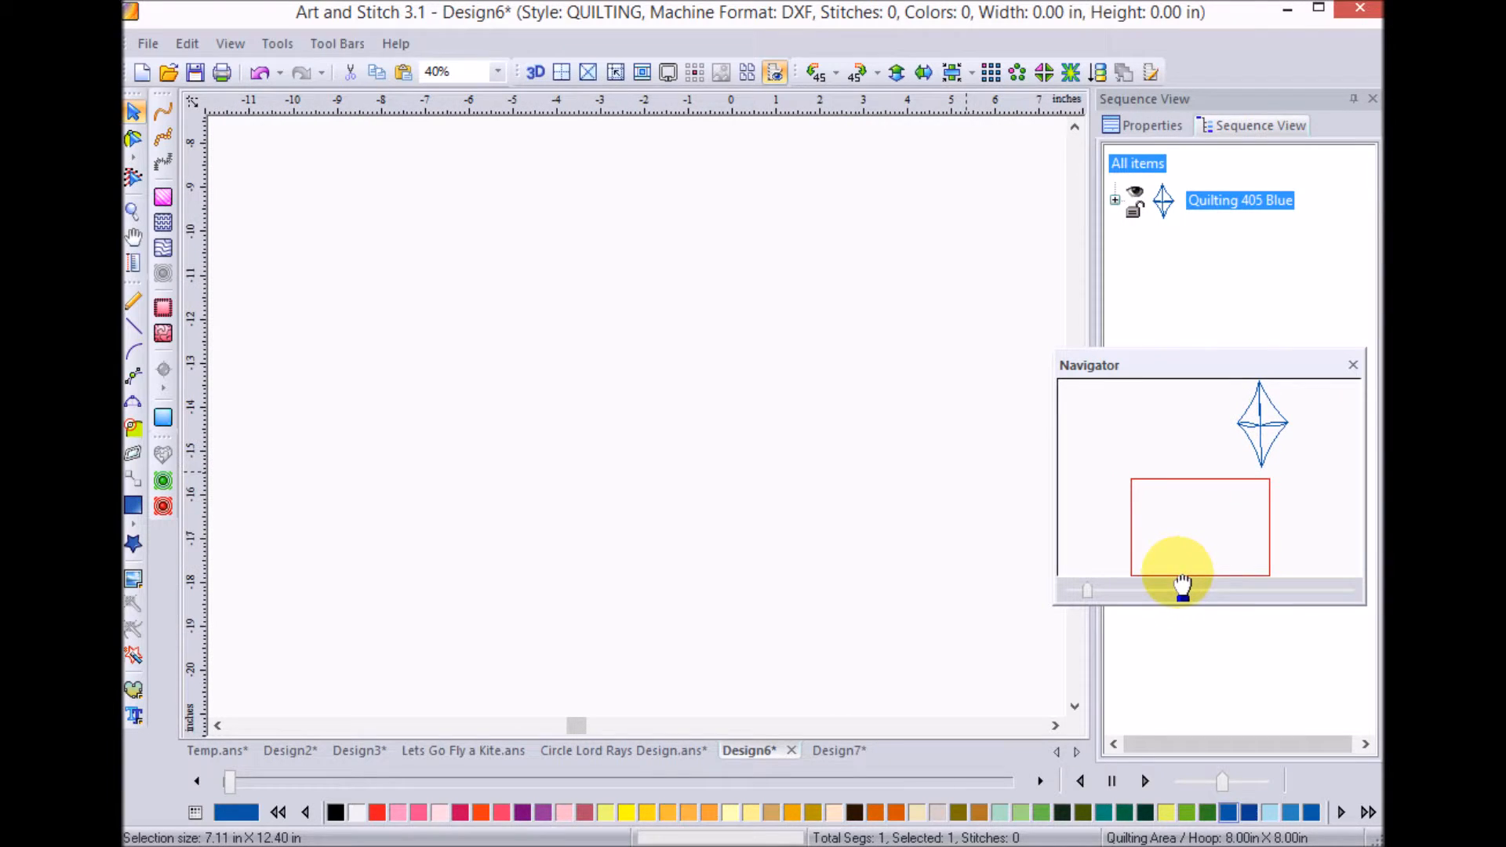
click(135, 357)
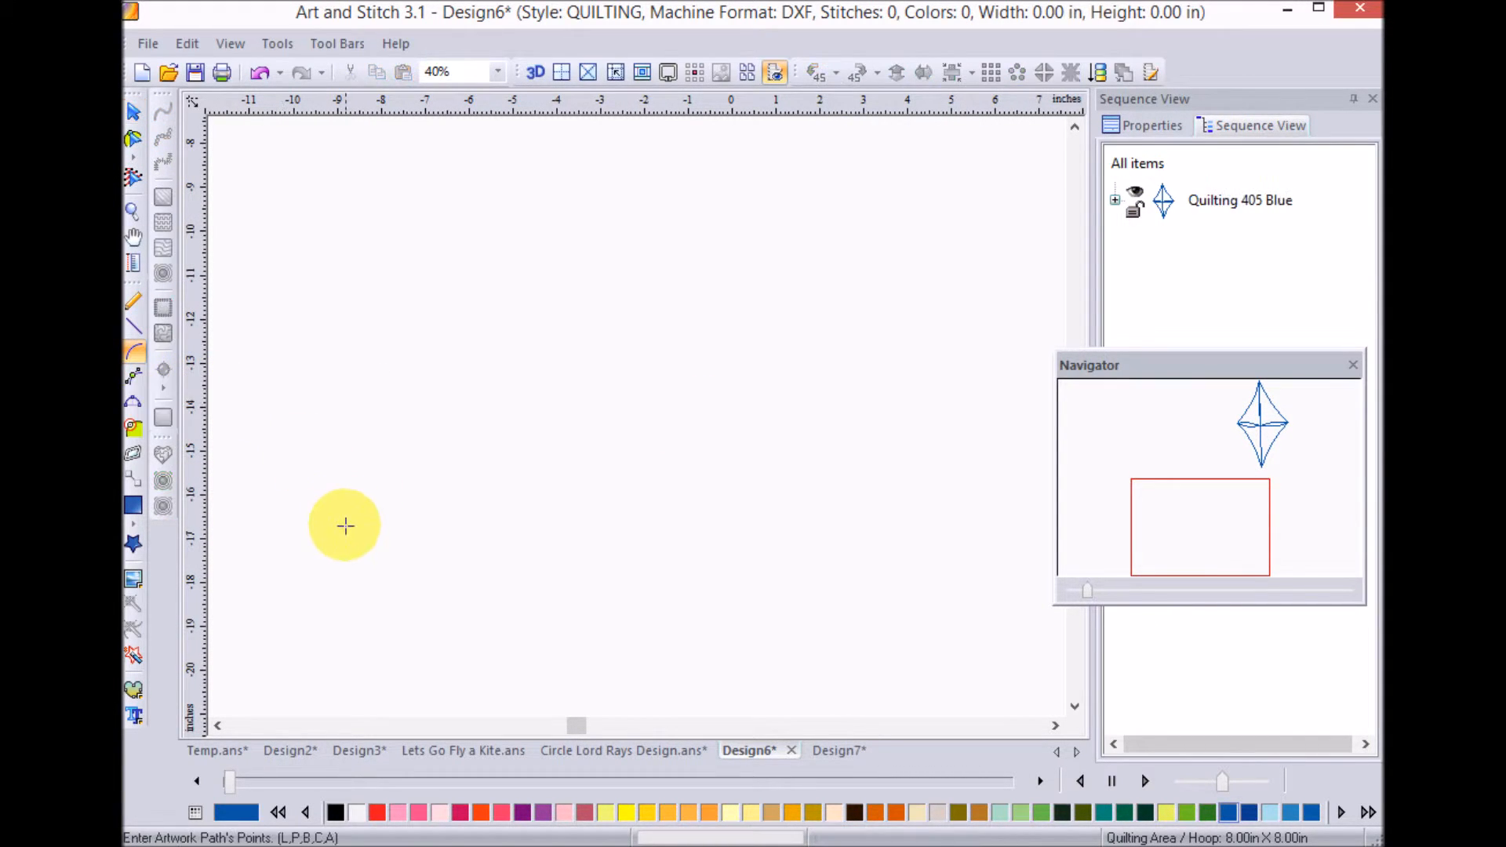
click(340, 566)
click(386, 435)
click(485, 441)
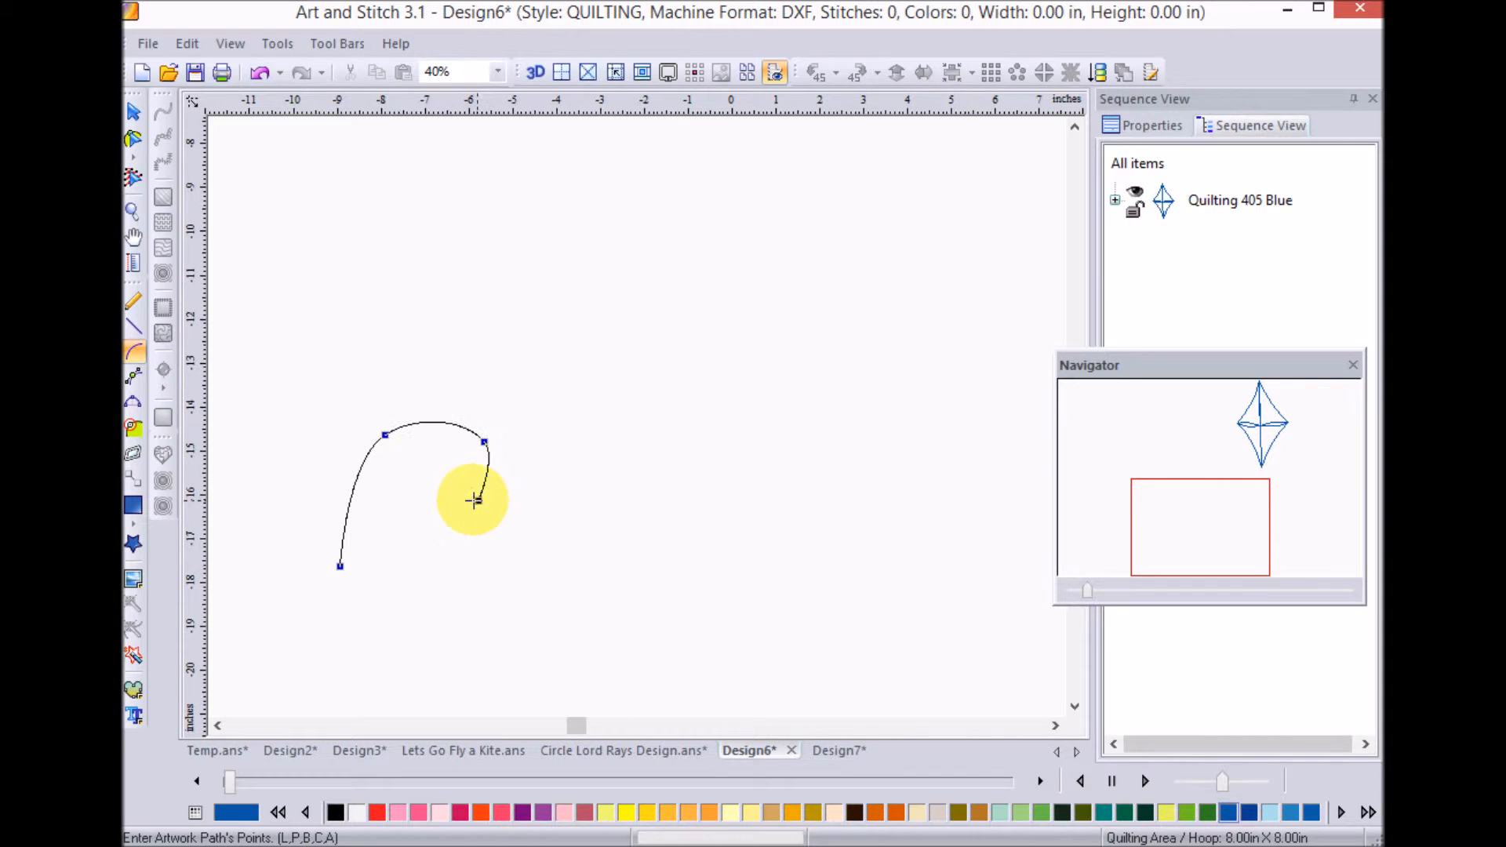
click(479, 501)
click(427, 484)
click(447, 403)
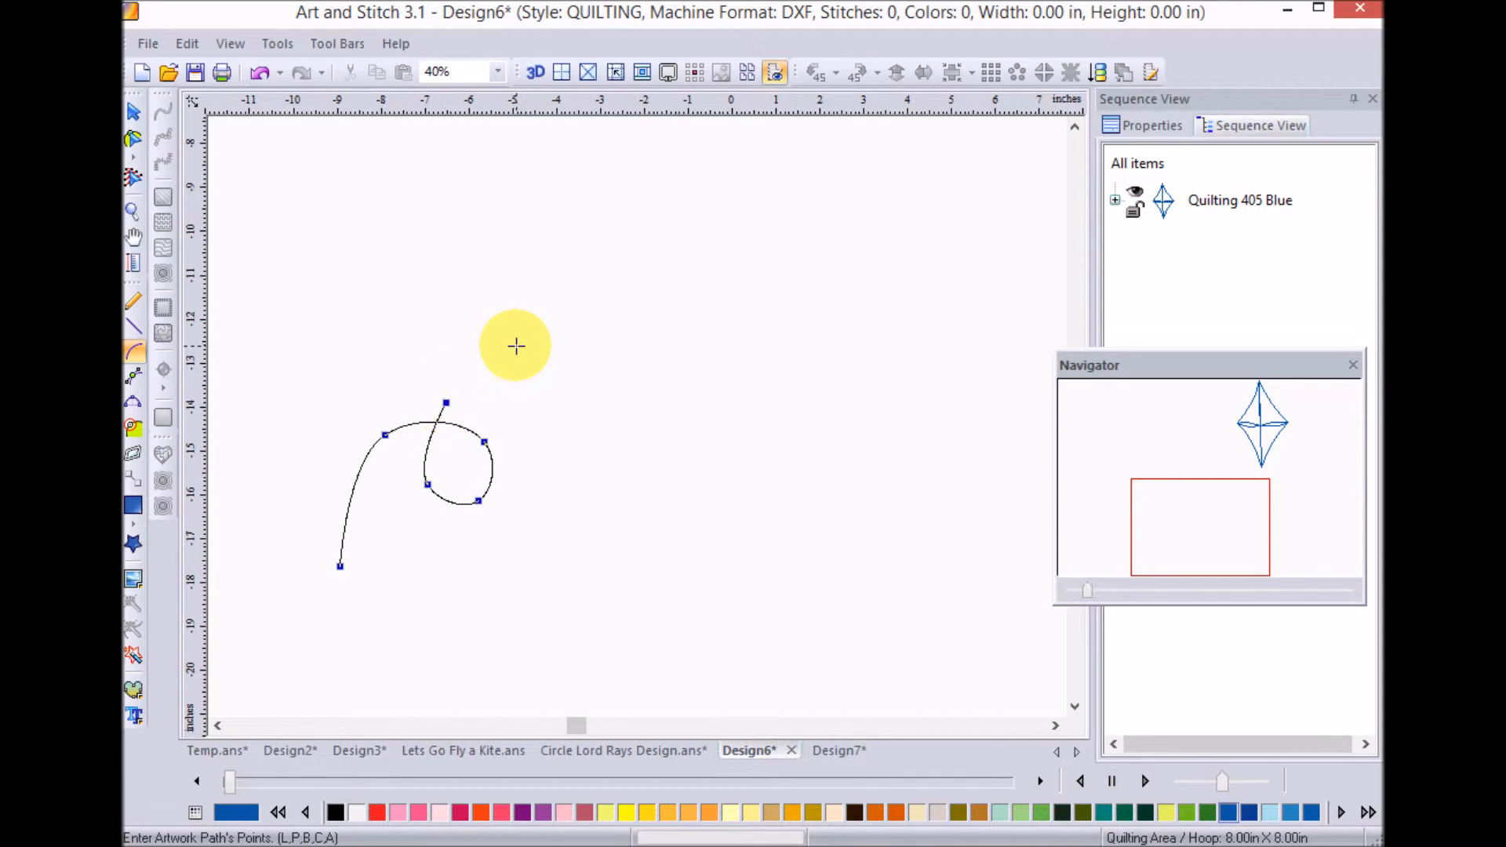
click(517, 346)
click(604, 309)
click(700, 238)
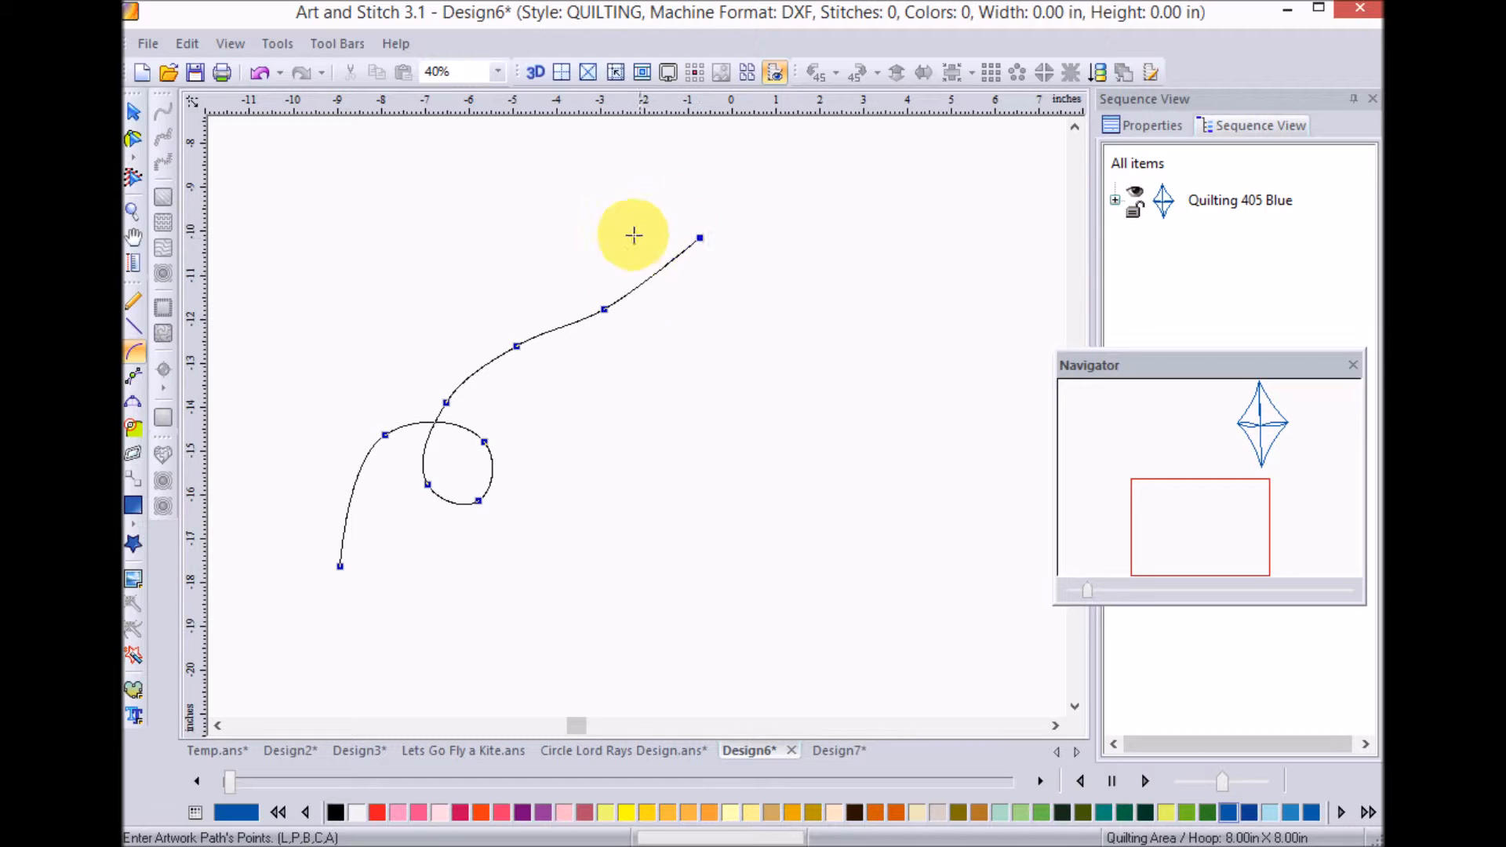
click(134, 114)
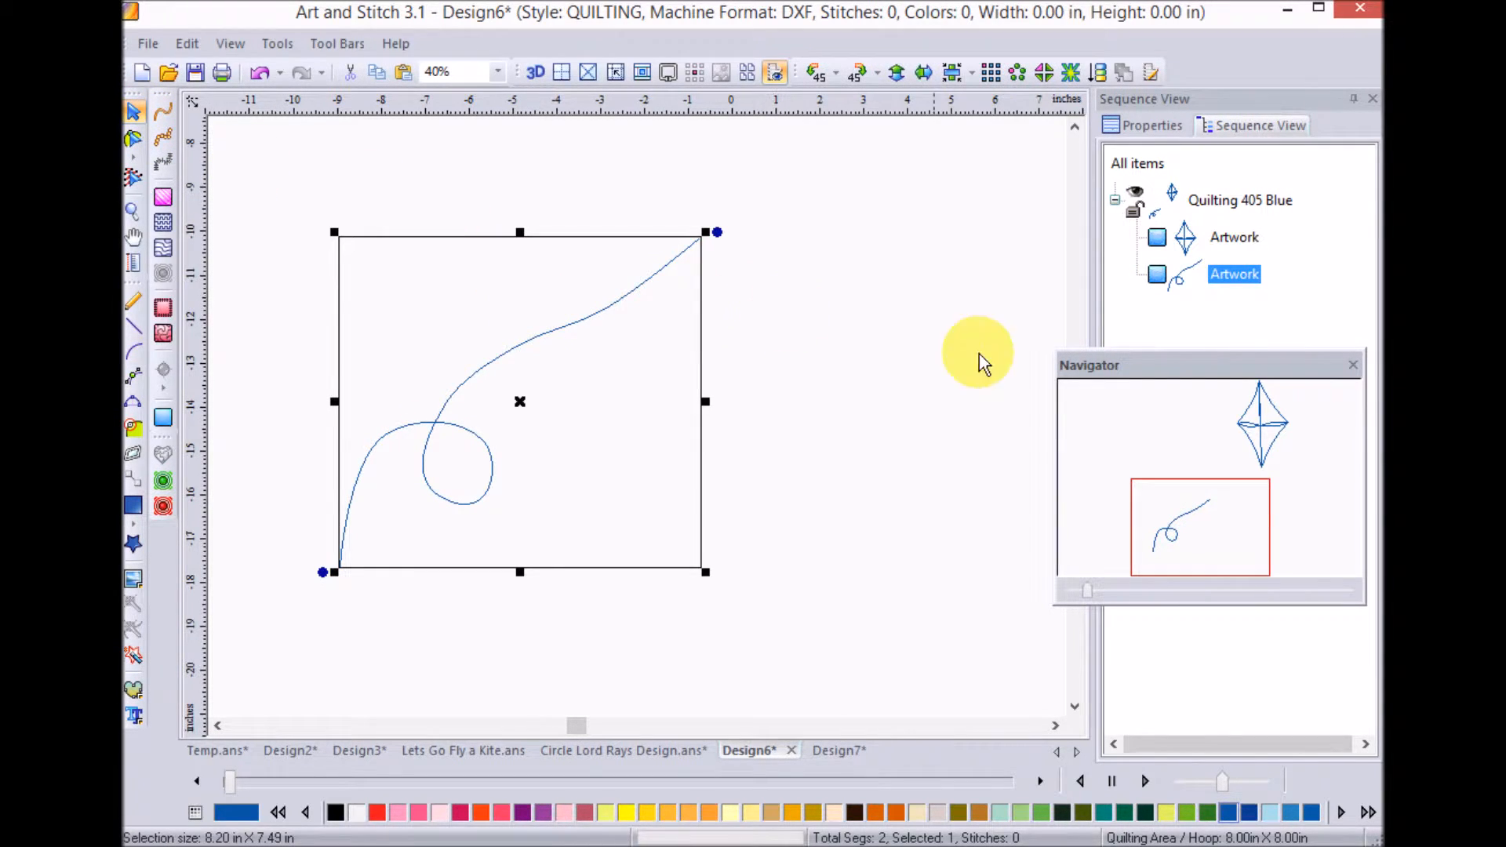
- Rotate the tail to hang more steeply and attach its upper end to the kite's bottom point
scroll(835, 370, down, 1)
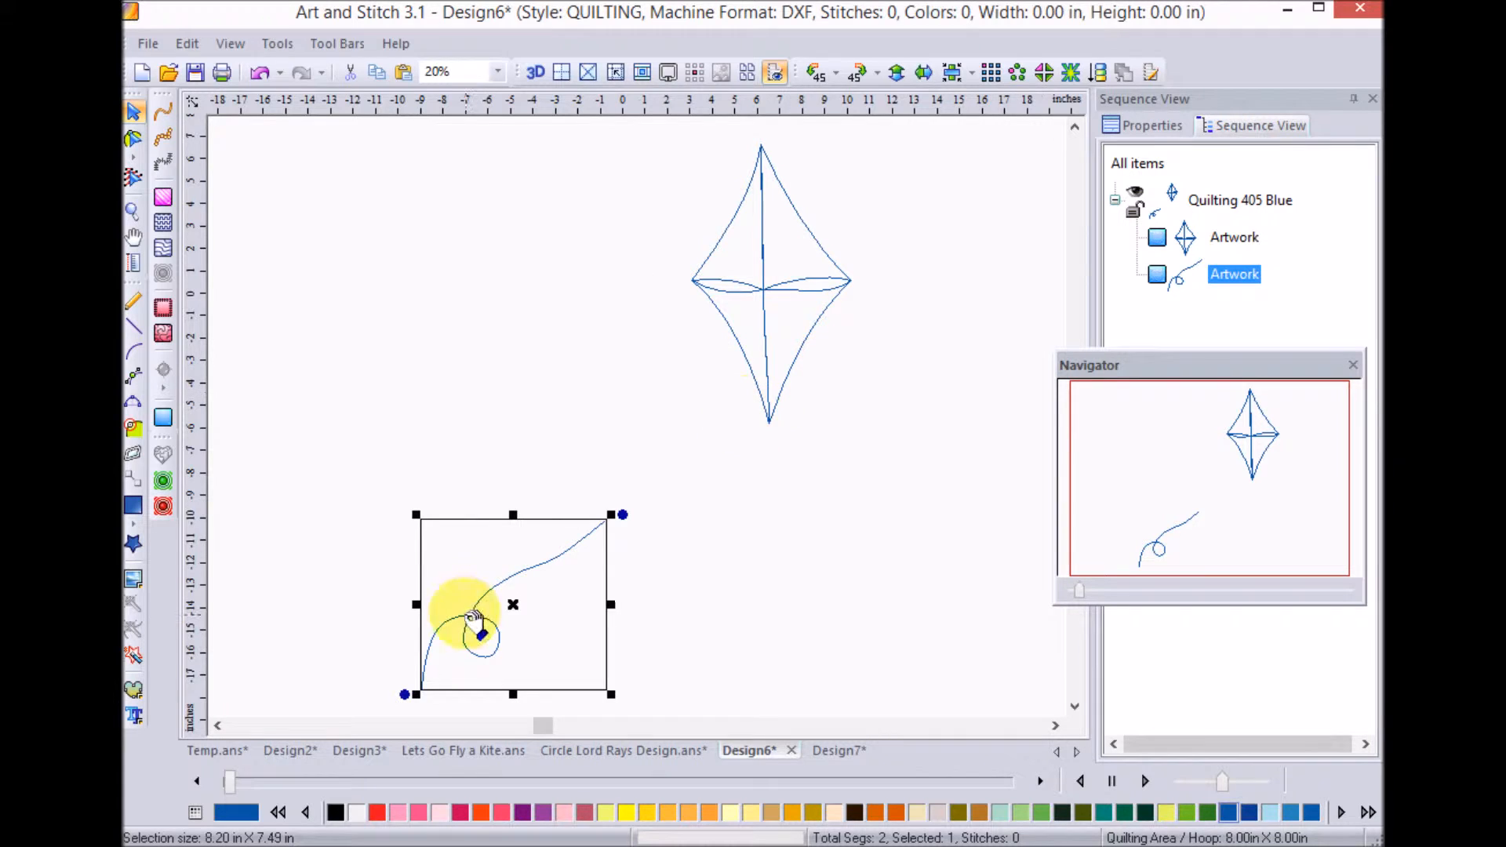
drag(514, 606, 682, 511)
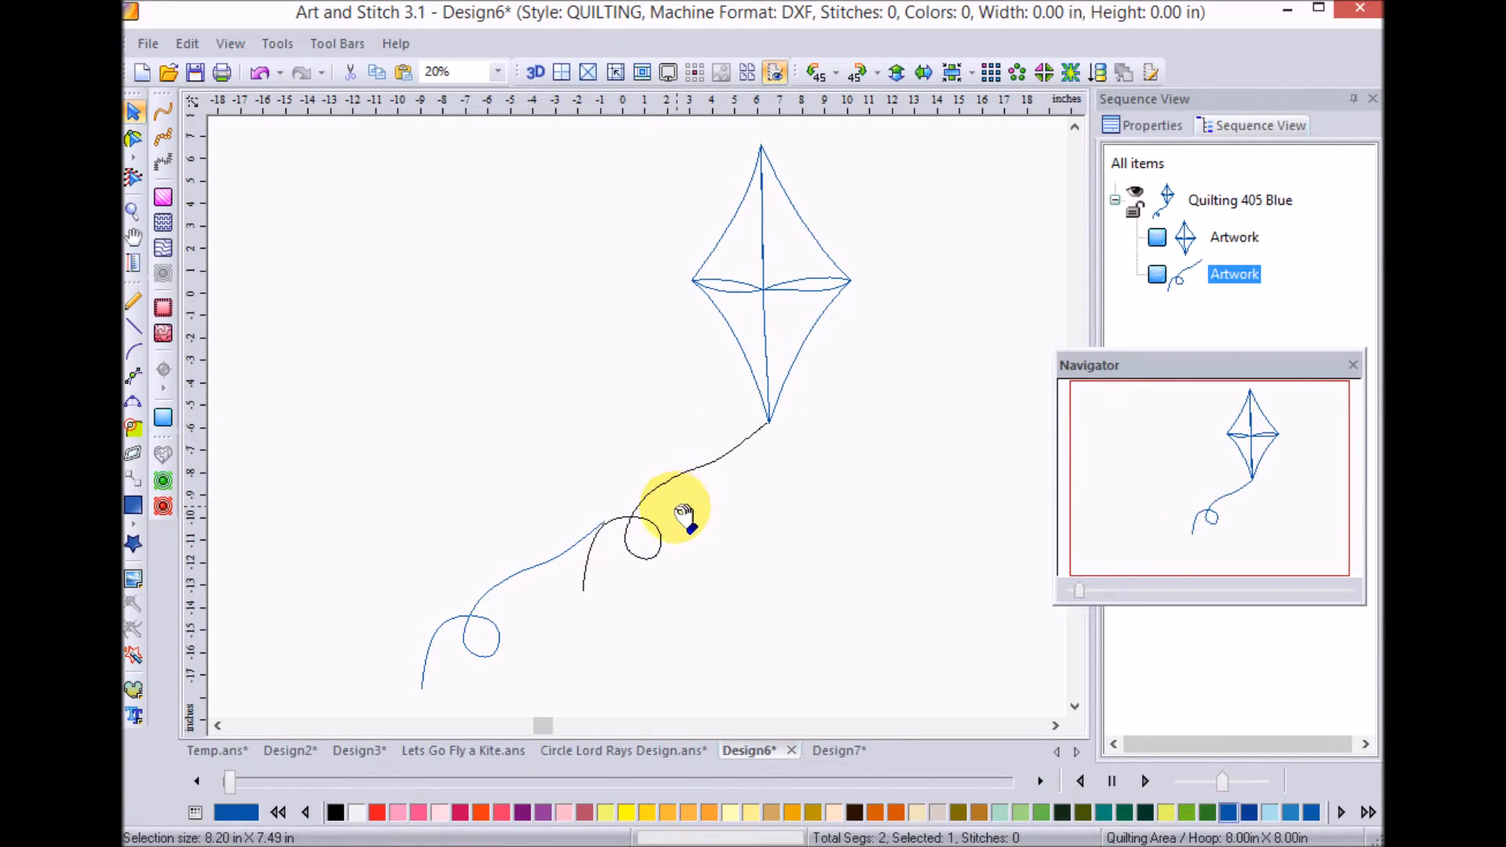
drag(783, 416, 728, 402)
drag(674, 510, 716, 538)
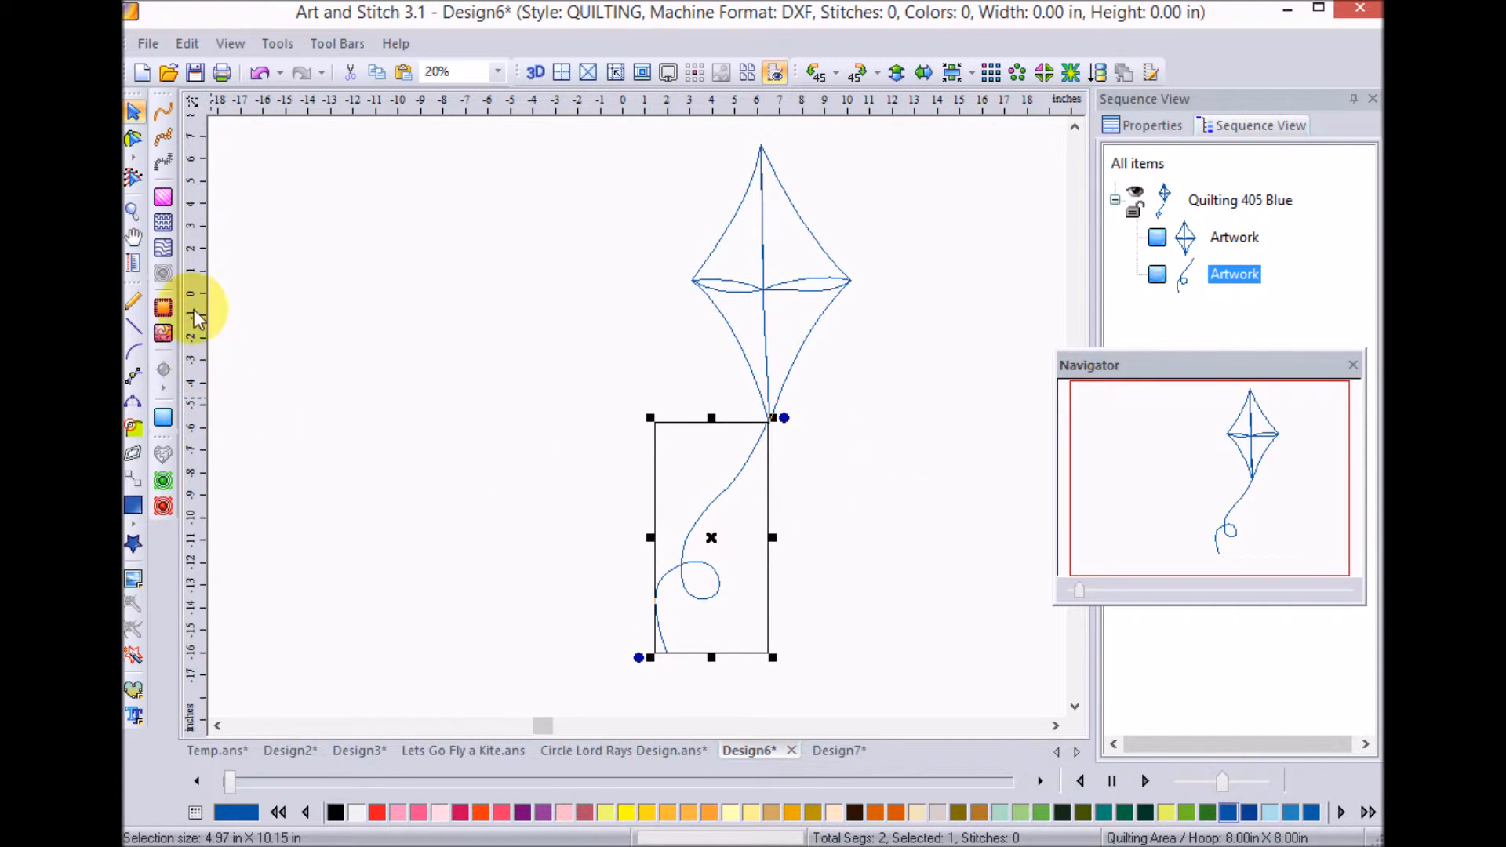
- Draw a closed crescent about 2.83 by 3.33 in with three-point arcs in the empty area beside the kite
click(133, 404)
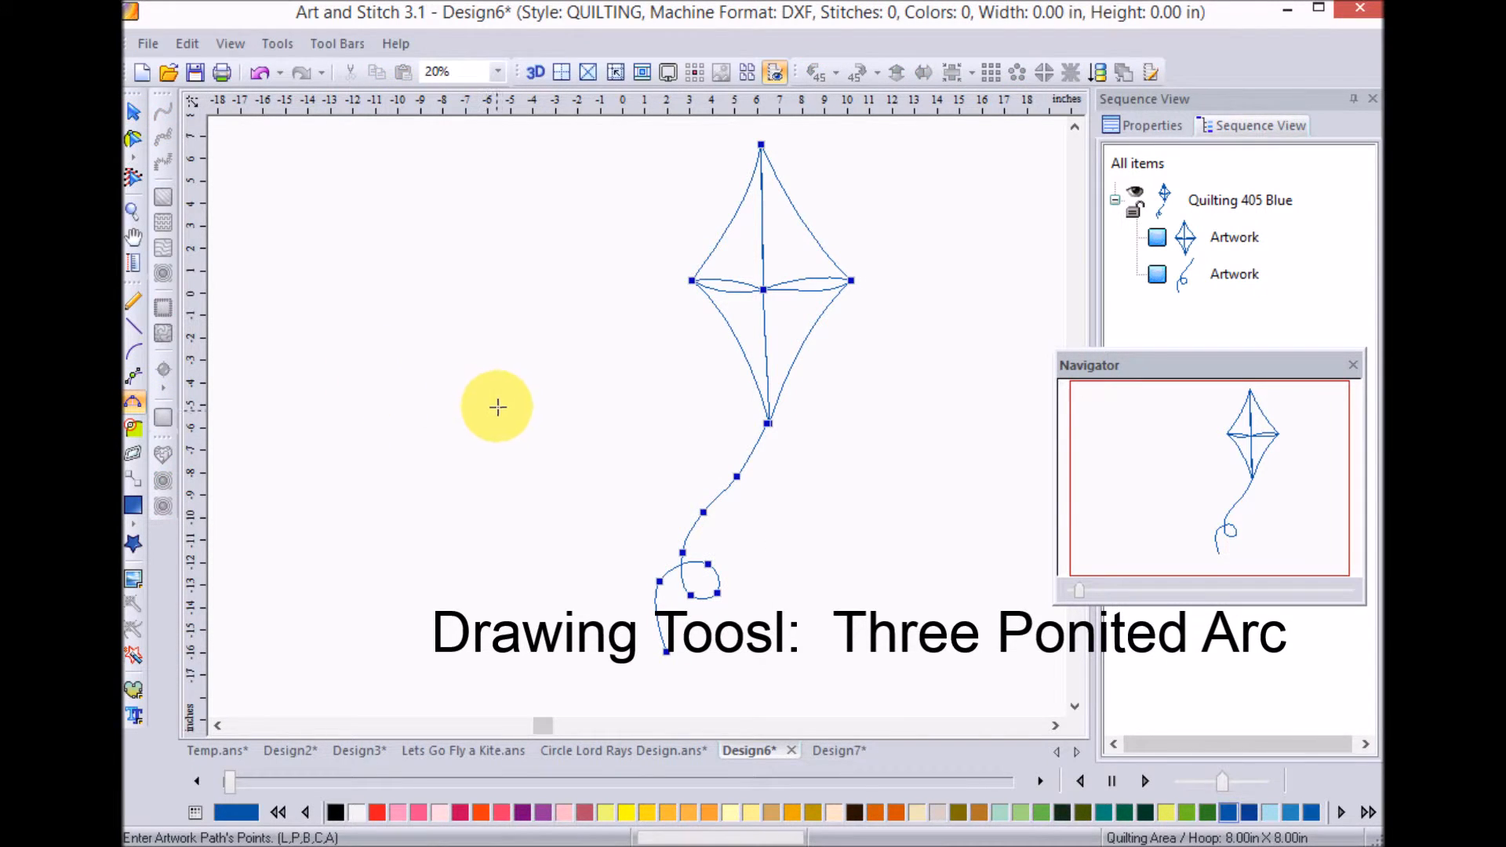
drag(502, 403, 478, 429)
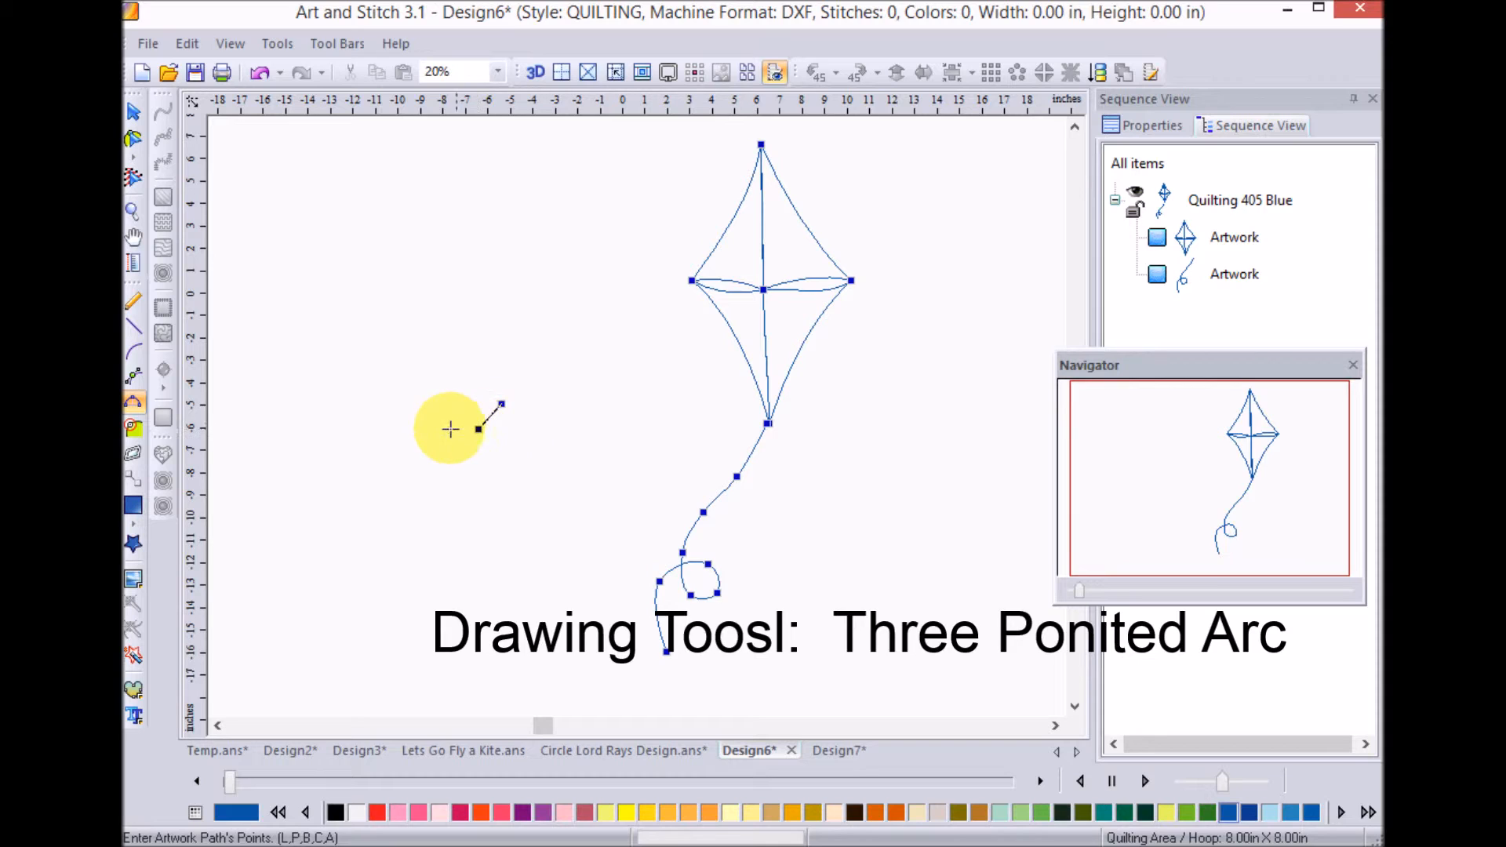
click(452, 425)
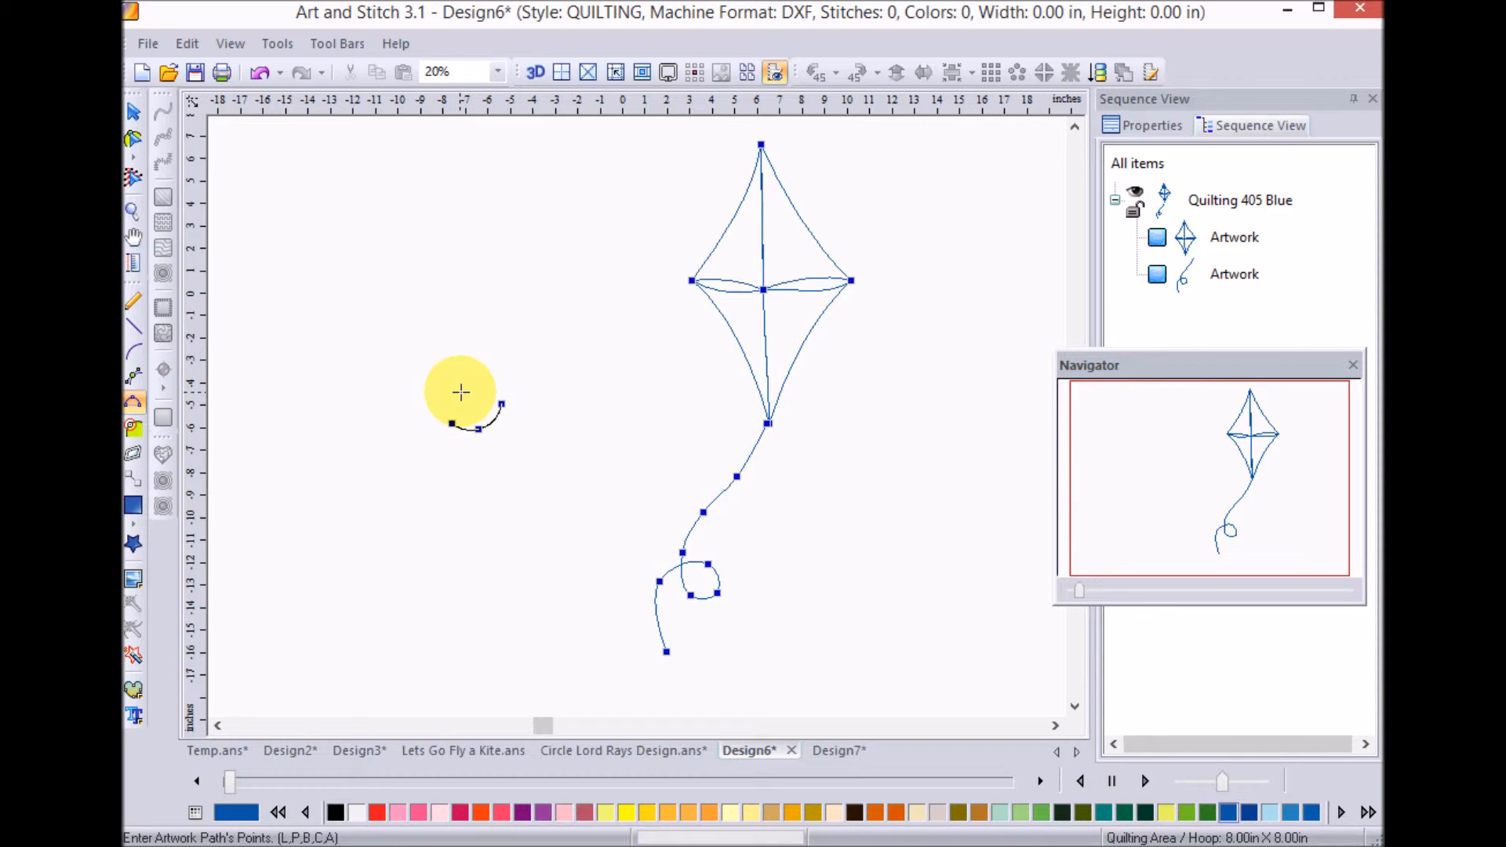
click(462, 392)
click(438, 369)
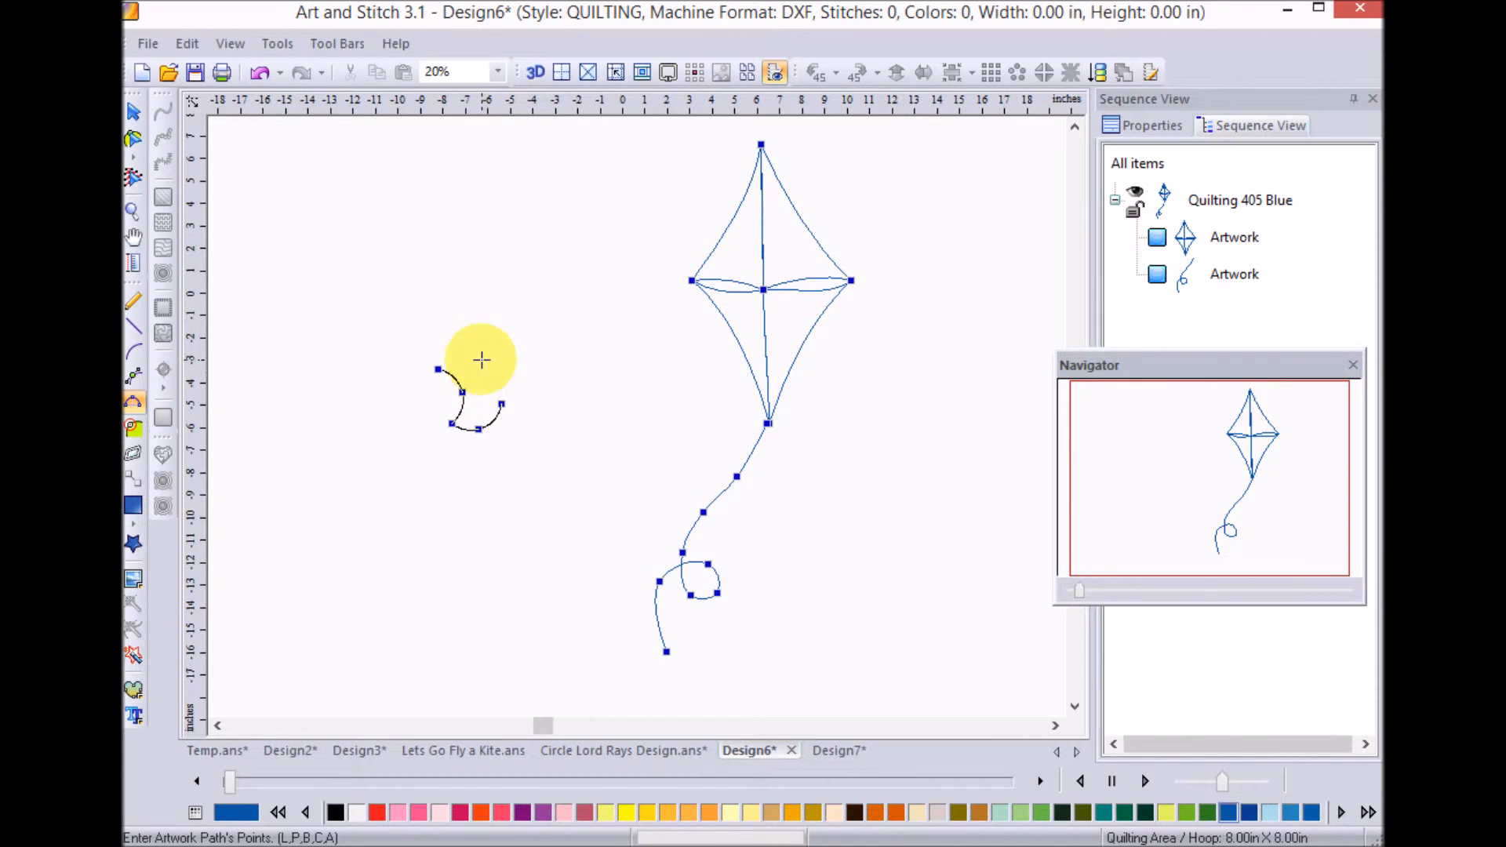
click(482, 359)
click(501, 402)
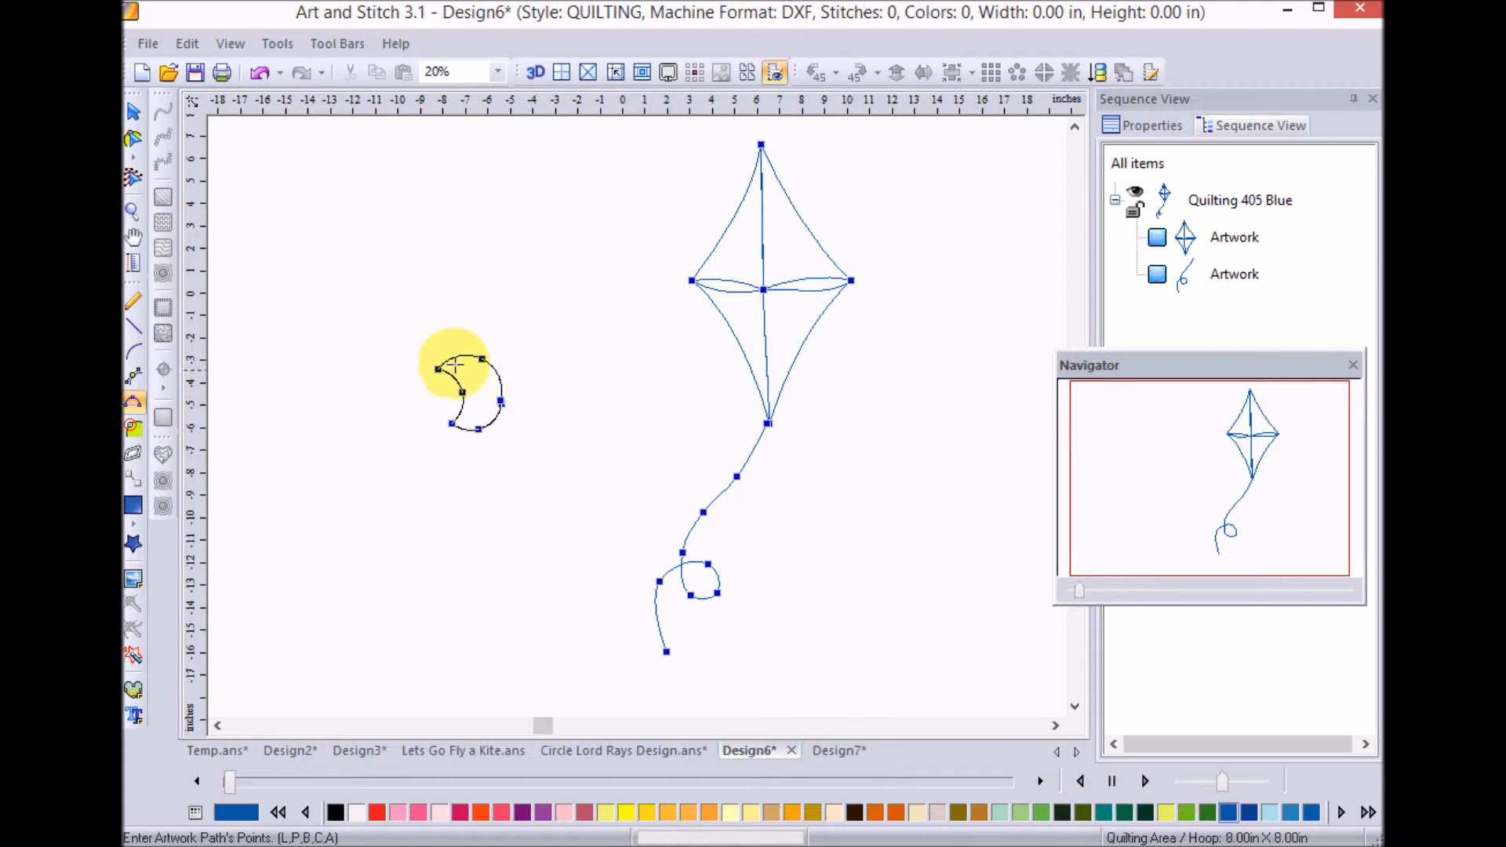
click(133, 110)
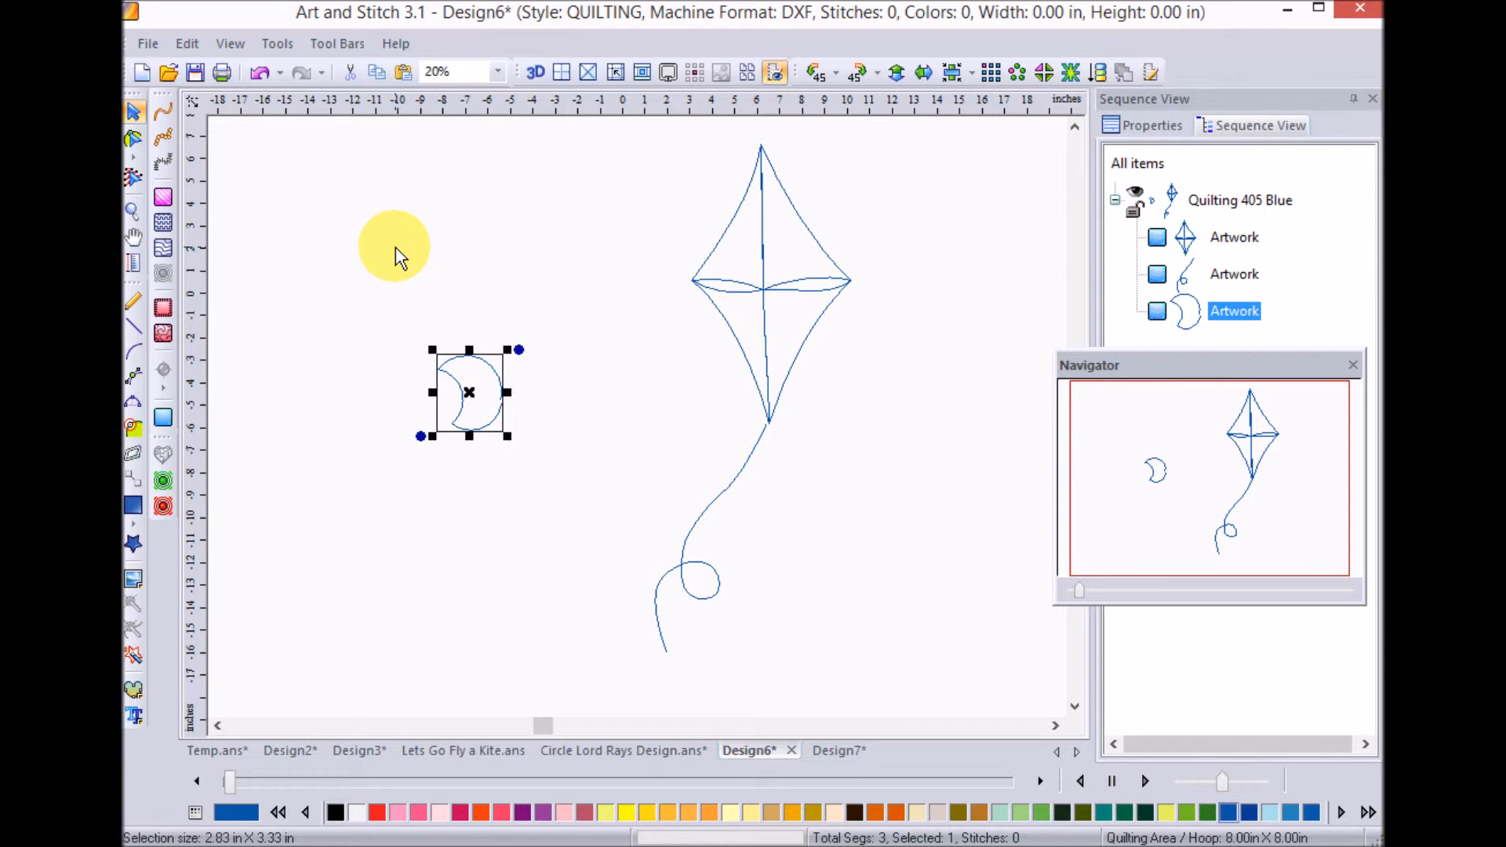
- Duplicate the crescent, mirror the copy horizontally, and place it back to back with the original
key(ctrl+c)
key(ctrl+v)
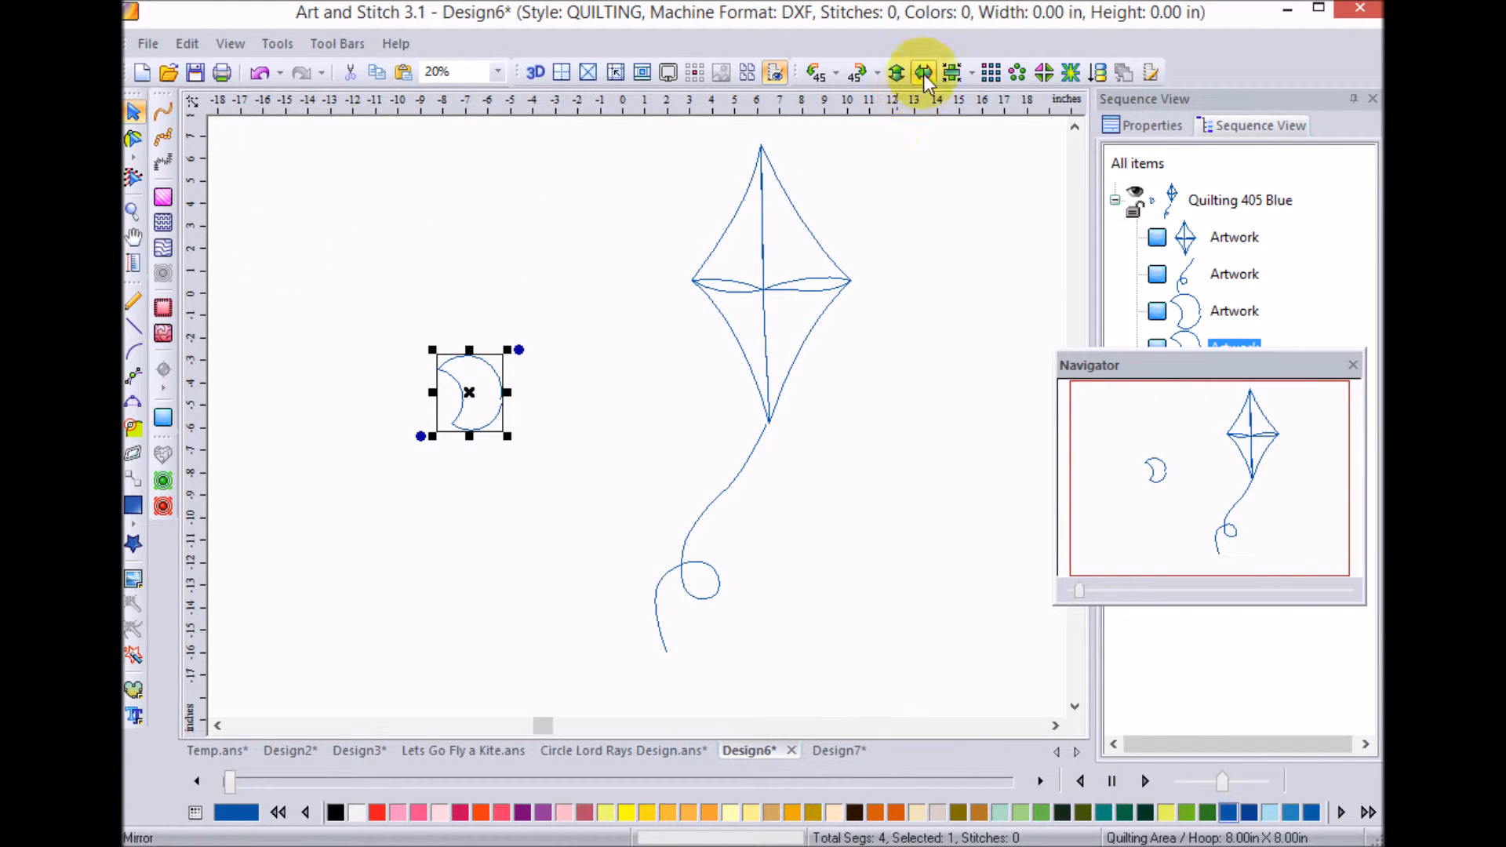
click(924, 76)
drag(470, 391, 553, 405)
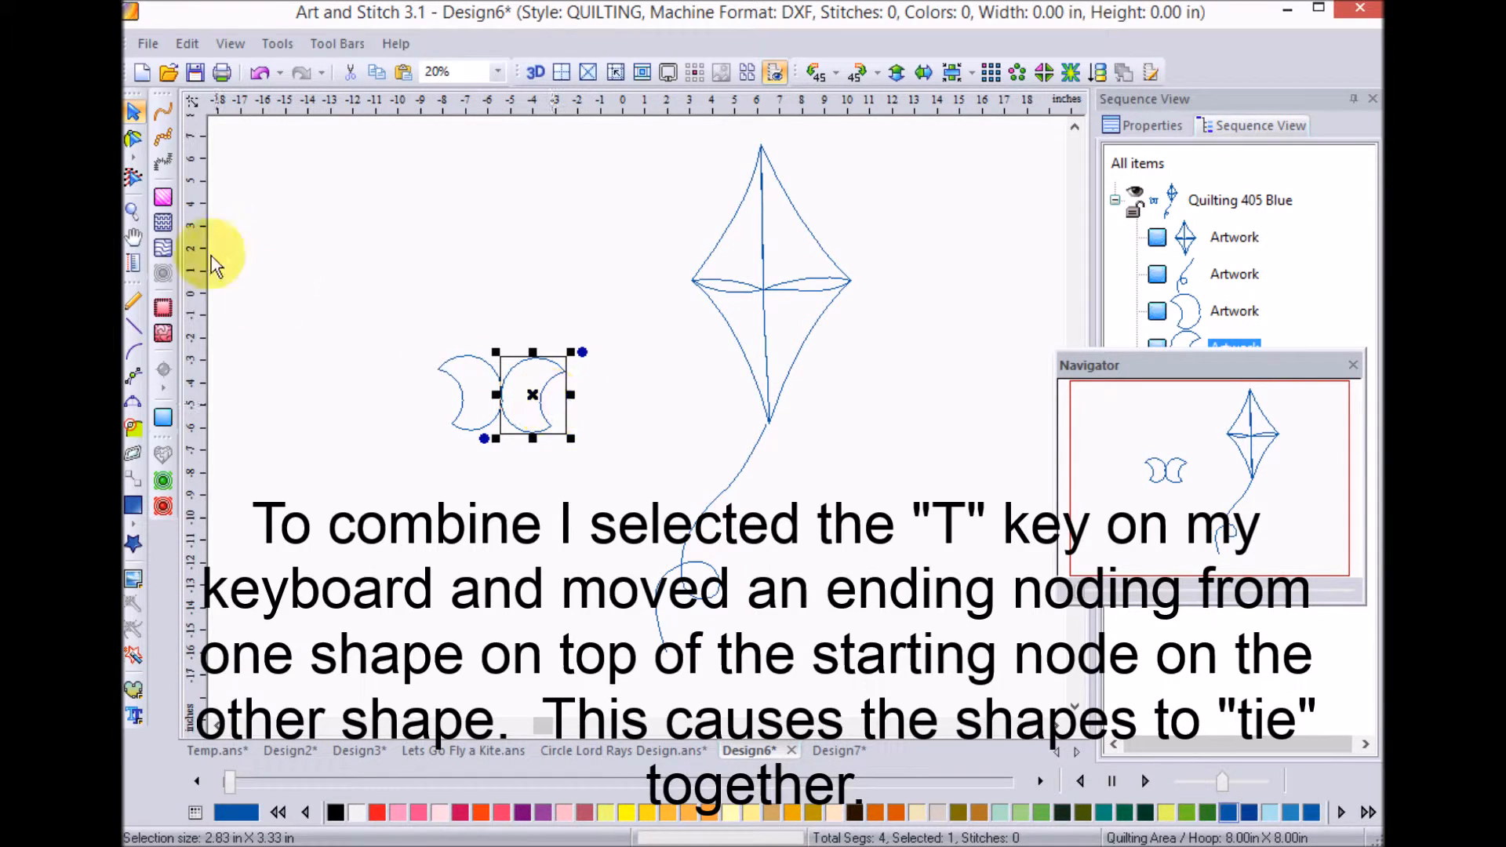
- Tie the two crescents into one bow shape by placing one's end node on the other's start node
click(132, 145)
drag(475, 388, 503, 410)
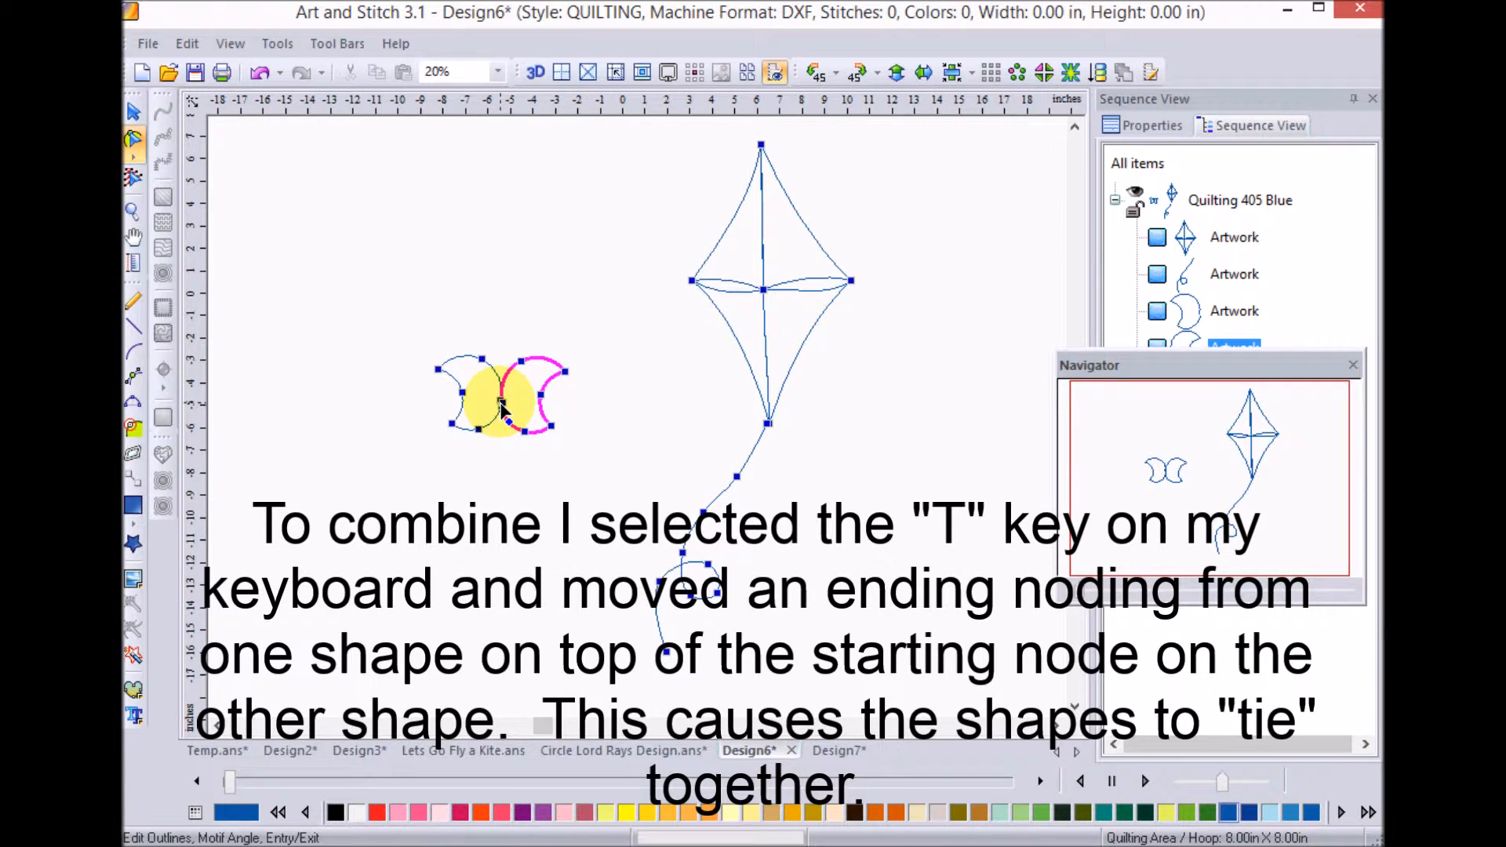
drag(510, 406, 507, 405)
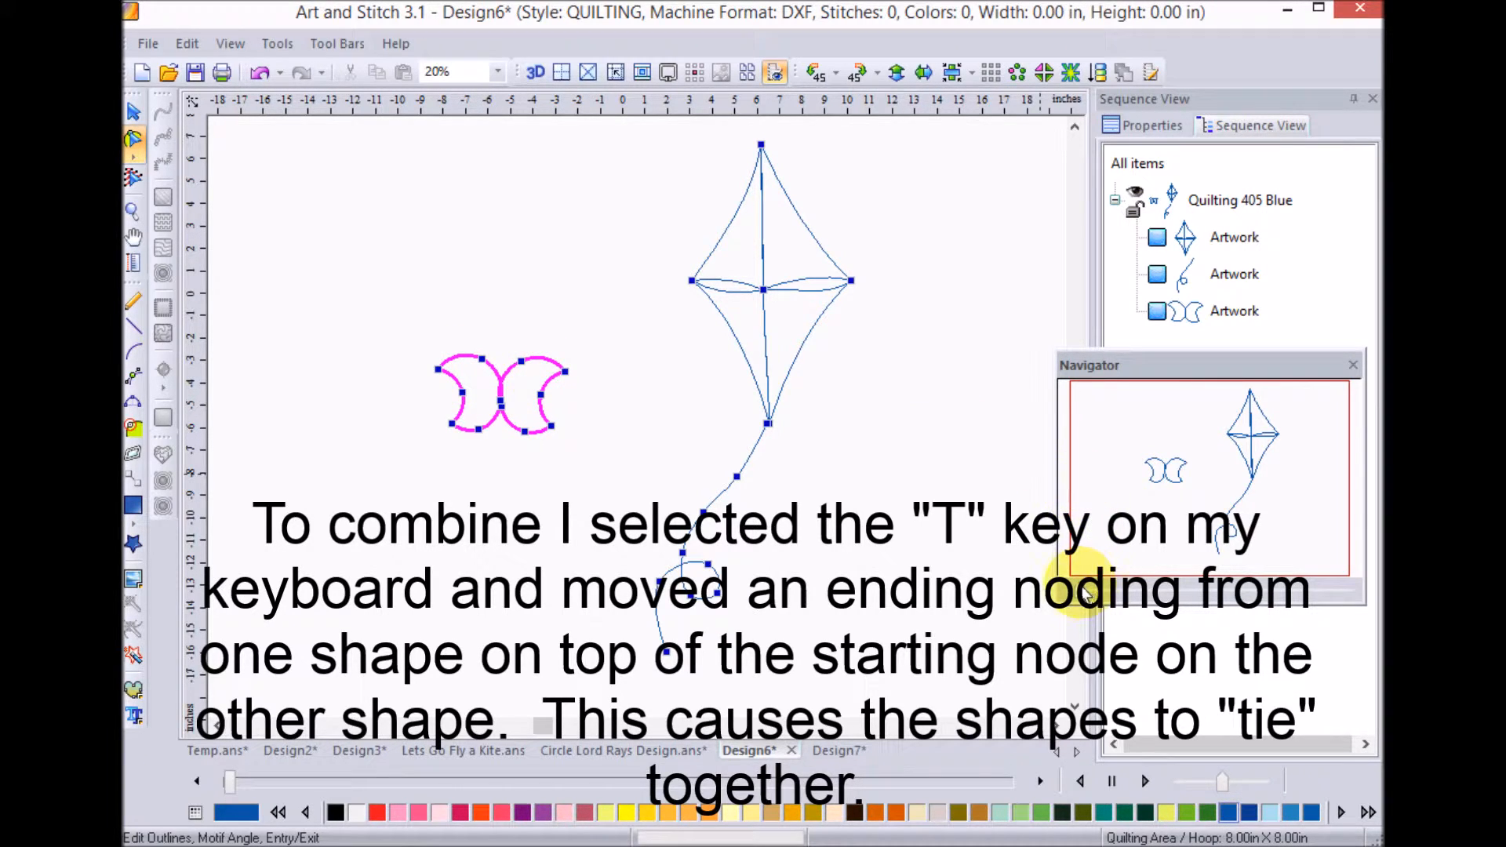
- Uncross the curves where the two crescents meet and bring the joint's nodes closer together
scroll(1177, 486, up, 3)
mouse_move(1177, 483)
mouse_down()
mouse_move(1215, 493)
mouse_move(1184, 485)
mouse_up()
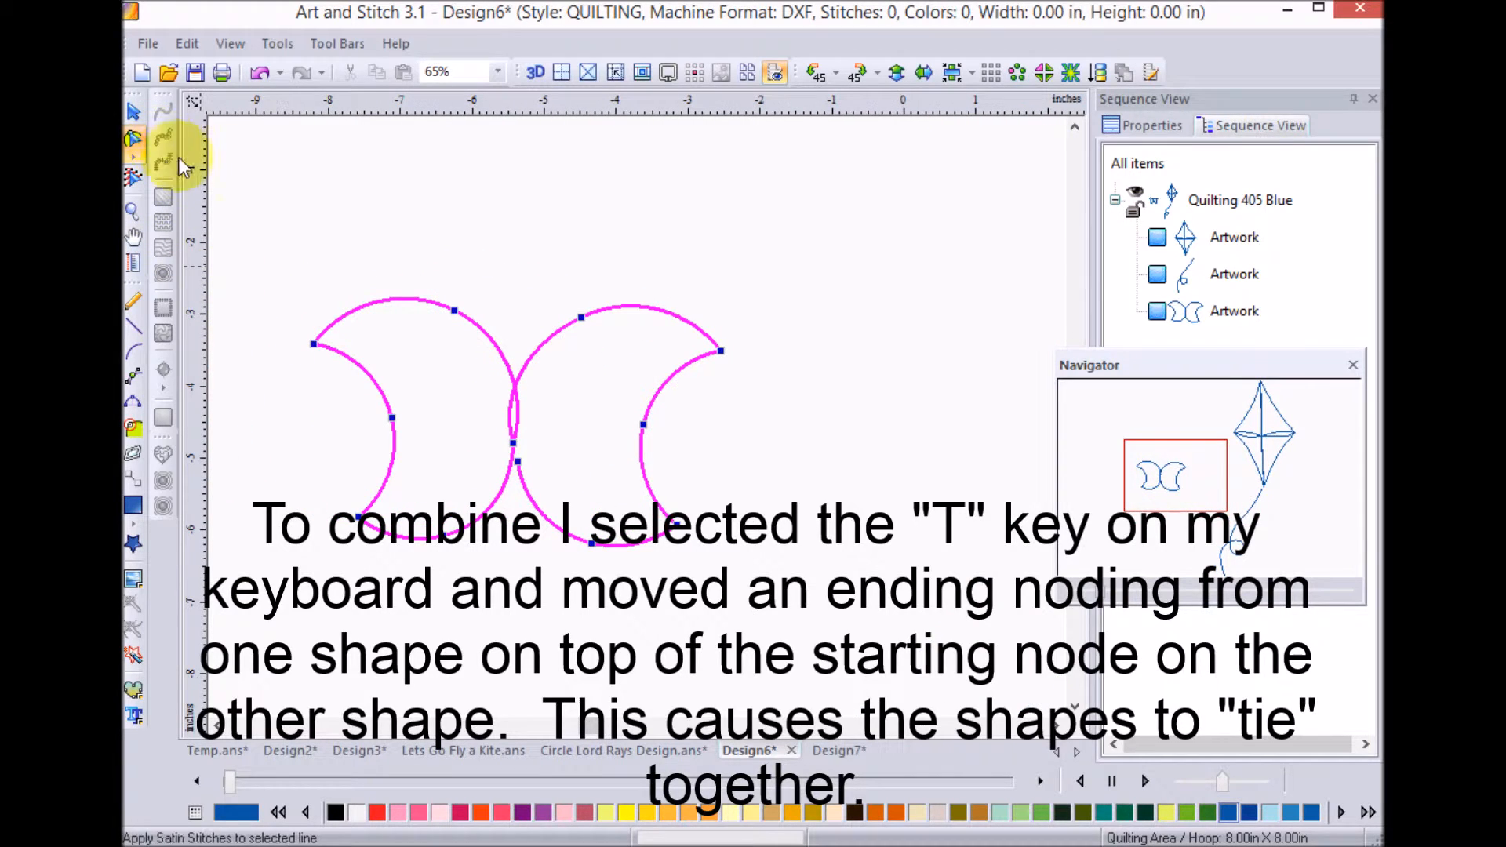
click(513, 443)
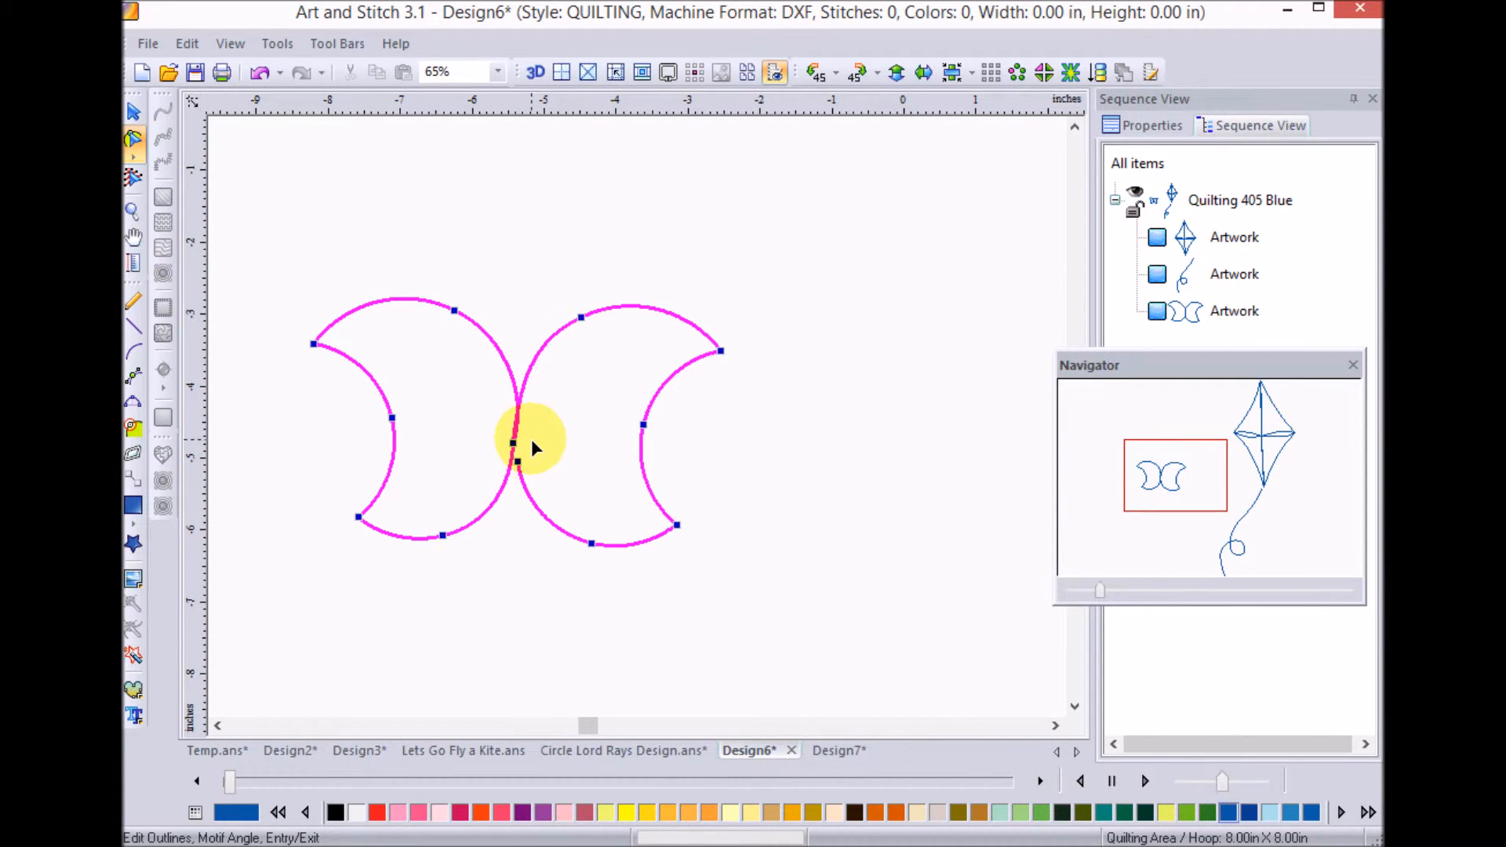
drag(513, 442, 515, 433)
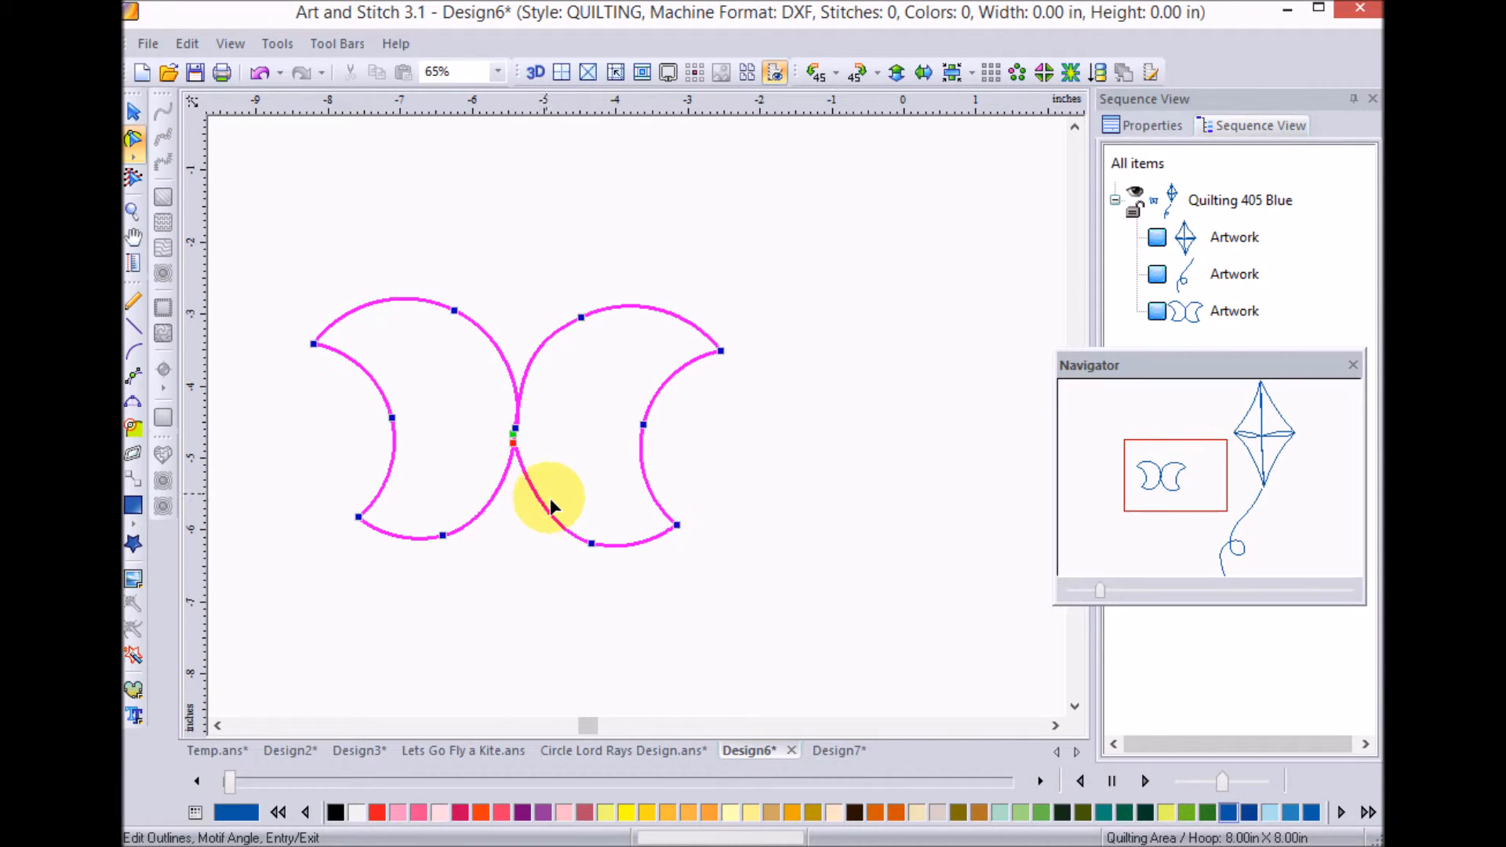
- Reshape the right crescent's lower curve near the joint and move the bow's start node up onto the joint
click(592, 543)
click(508, 482)
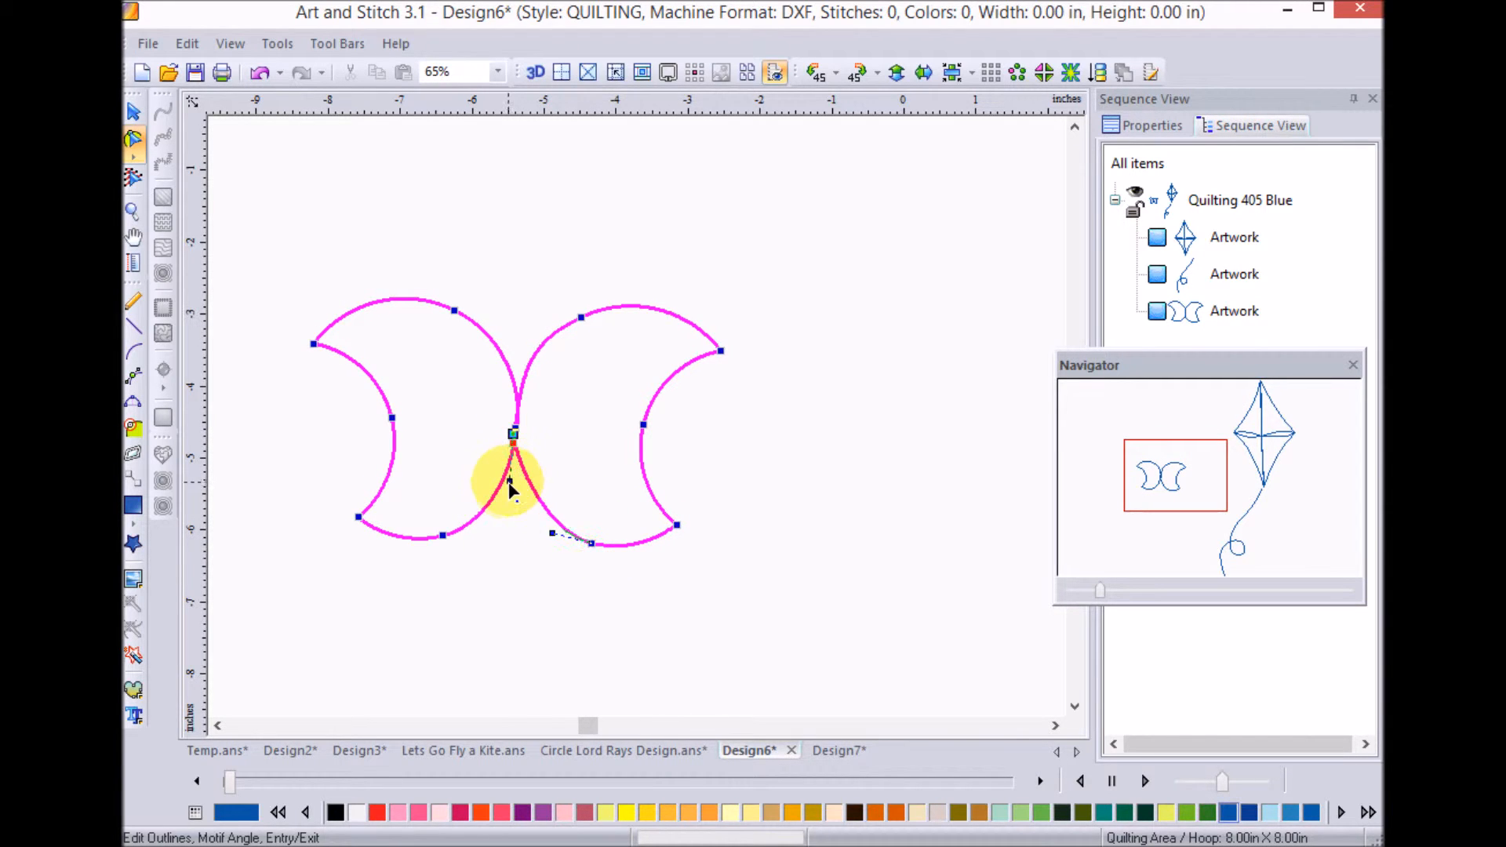
drag(513, 435, 515, 433)
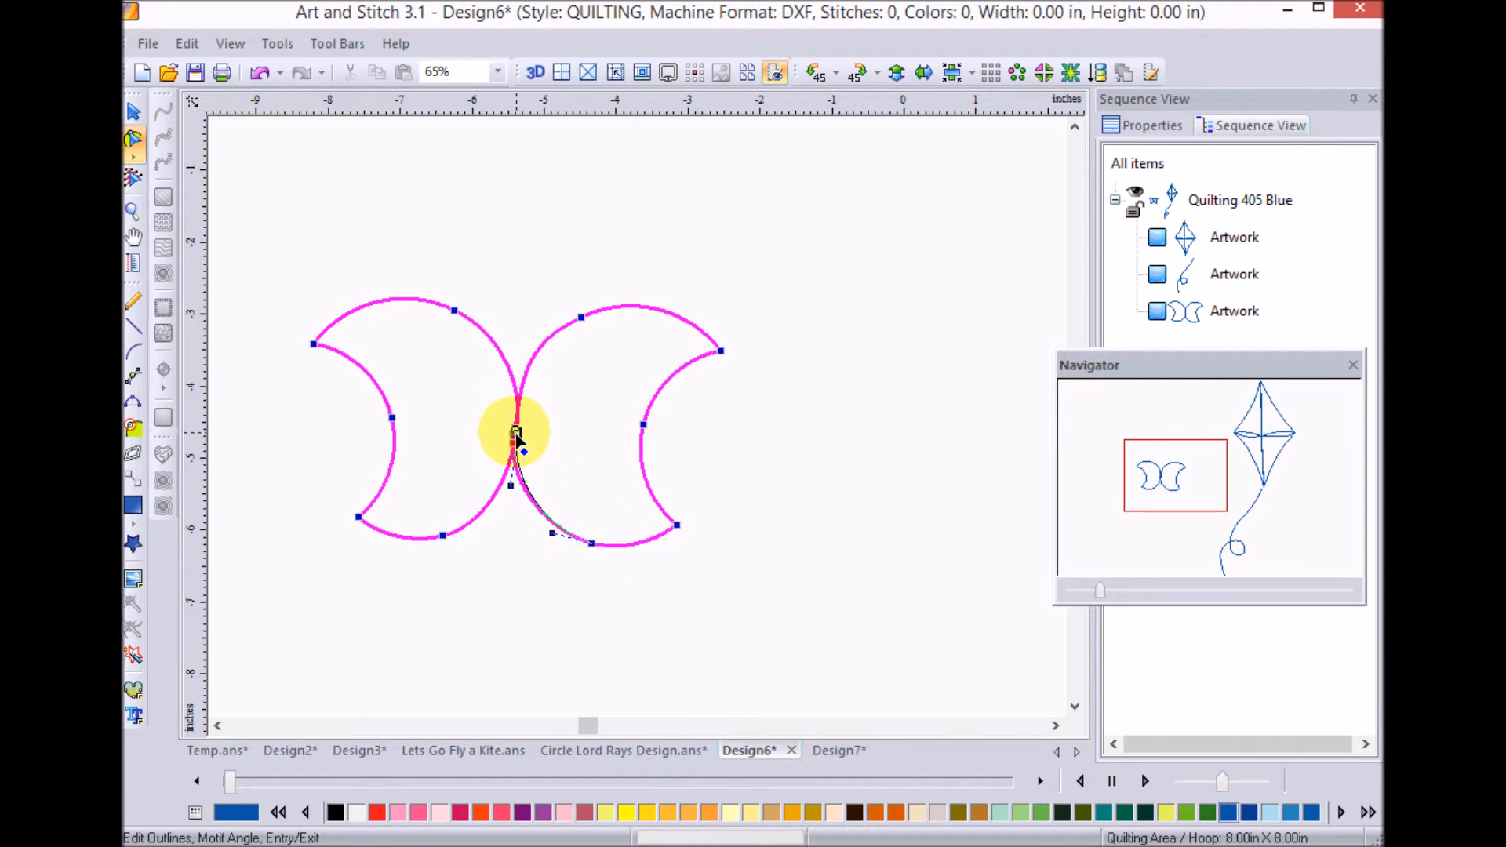
click(716, 443)
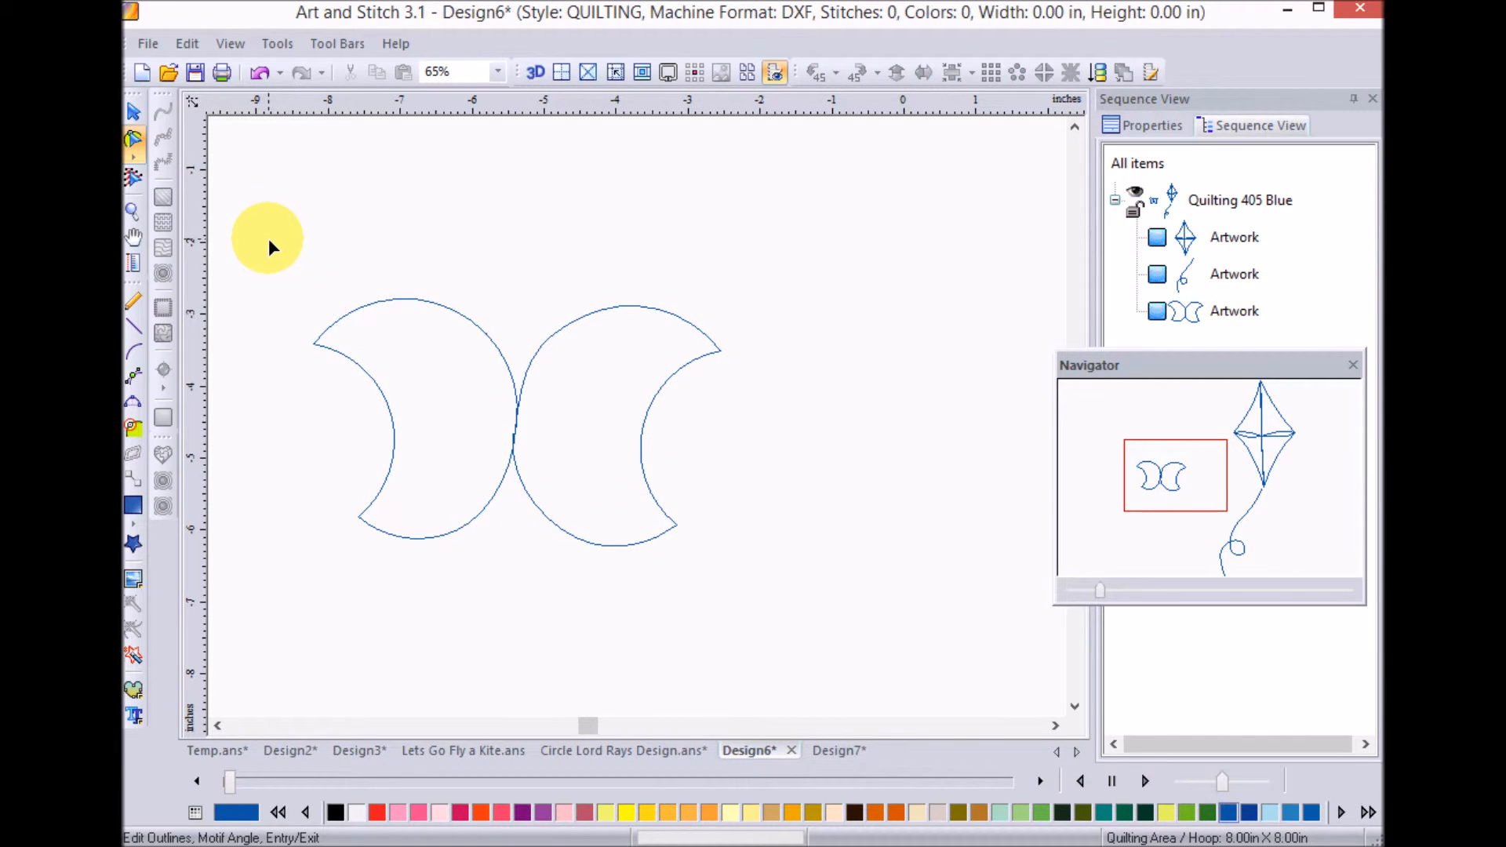
- Scale the whole bow shape down proportionally to about 4.58 by 2.78 in
click(146, 108)
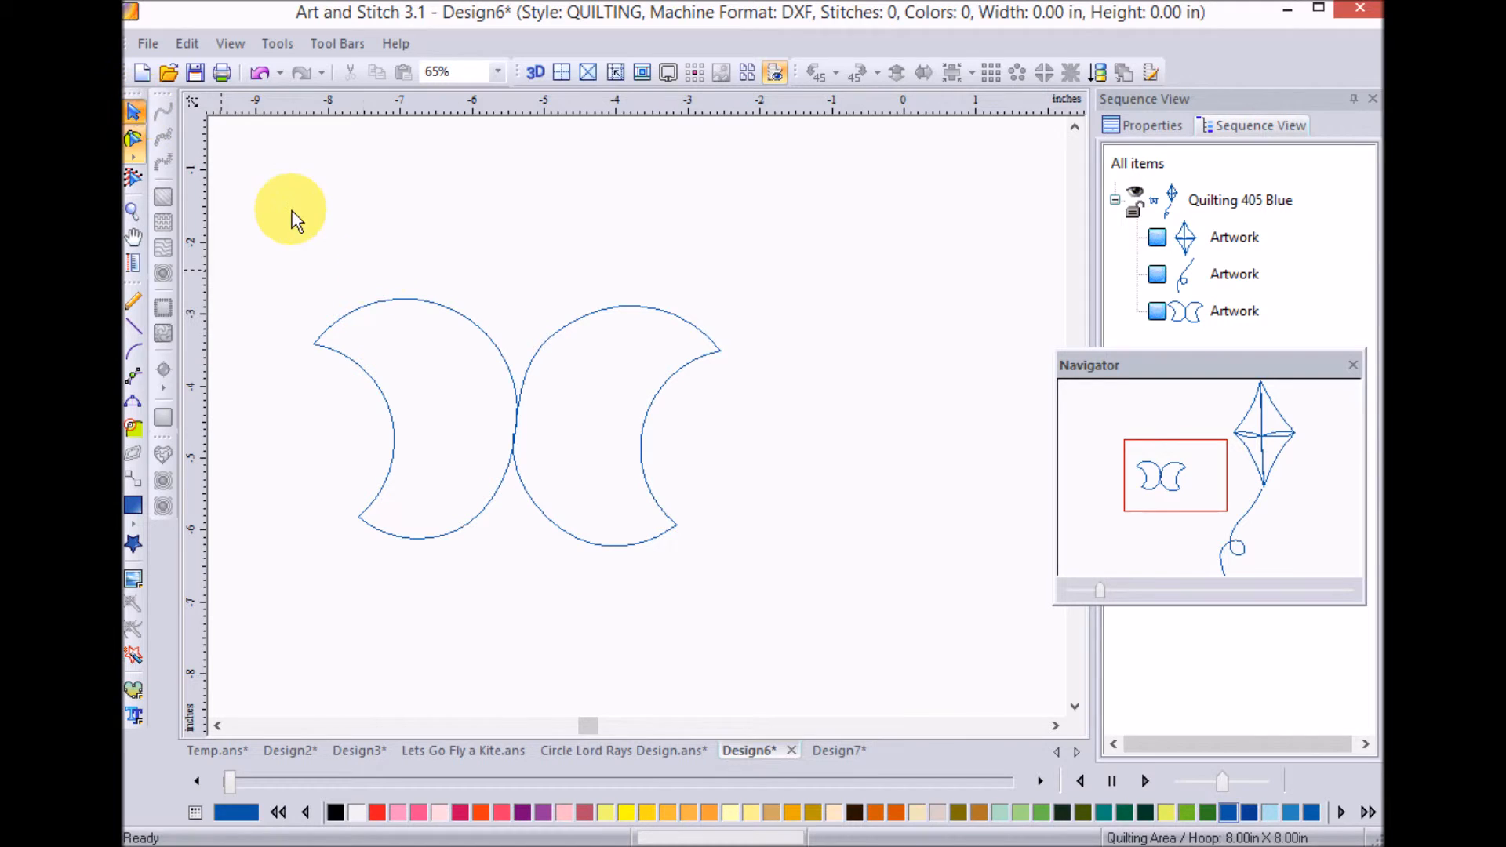
drag(271, 253, 745, 608)
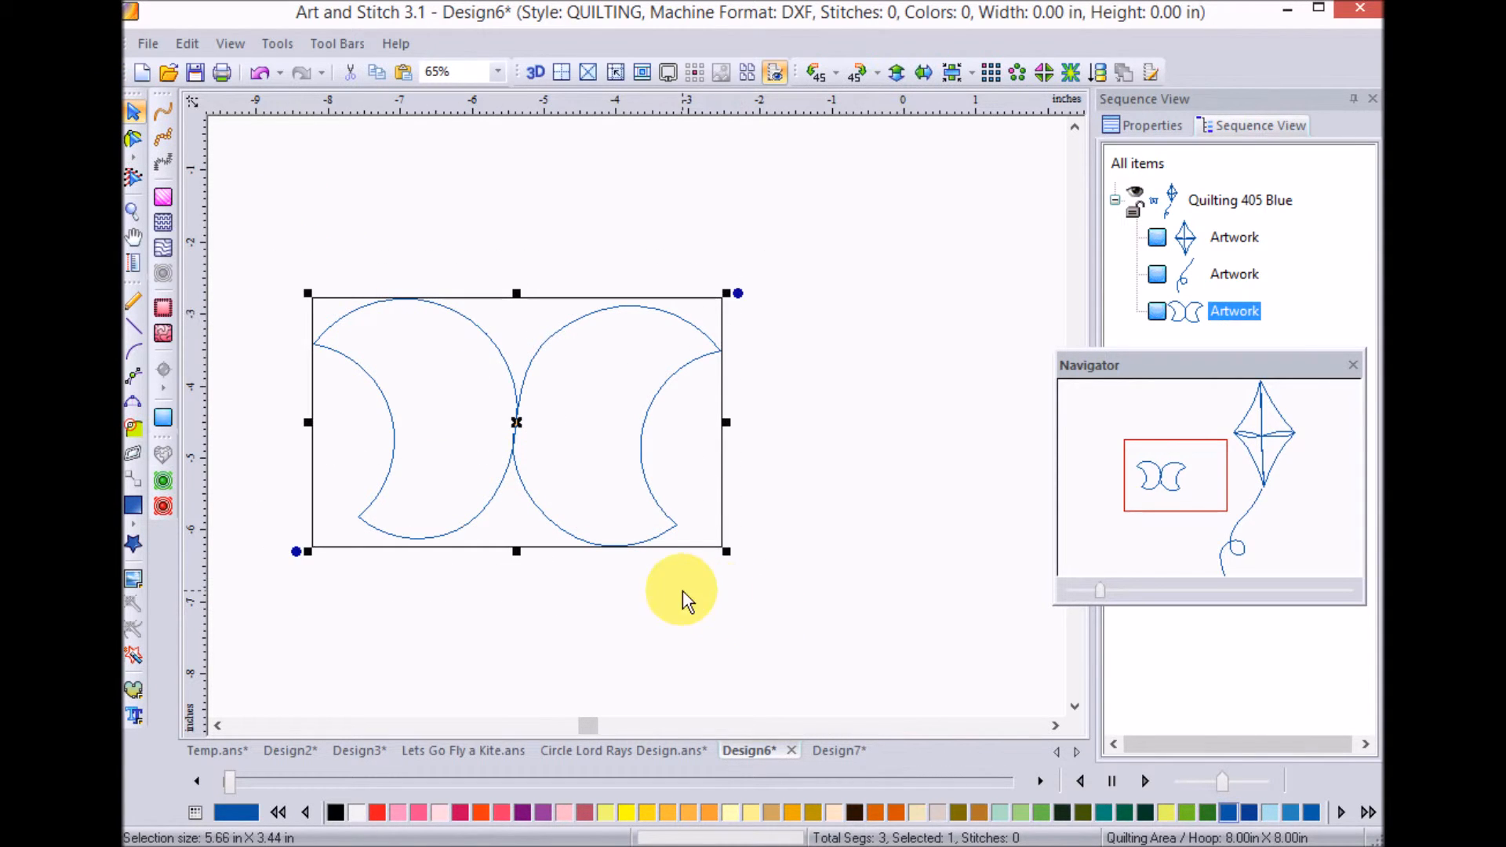
drag(721, 548, 641, 500)
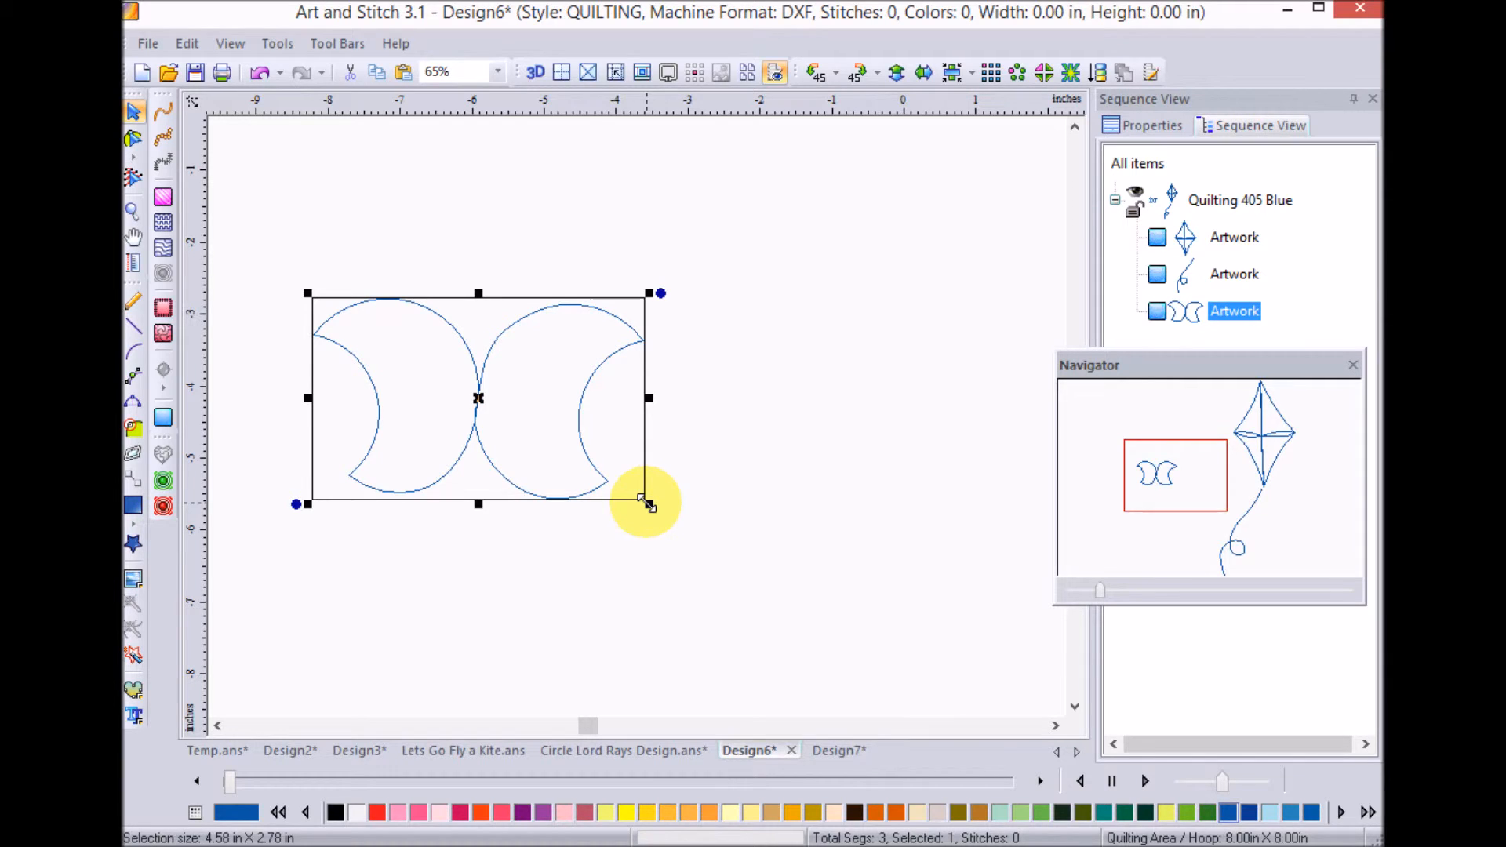
- Place the bow across the tail just below the kite, tilted to follow the line and scaled to about 2.99 by 2.44 in
key(0)
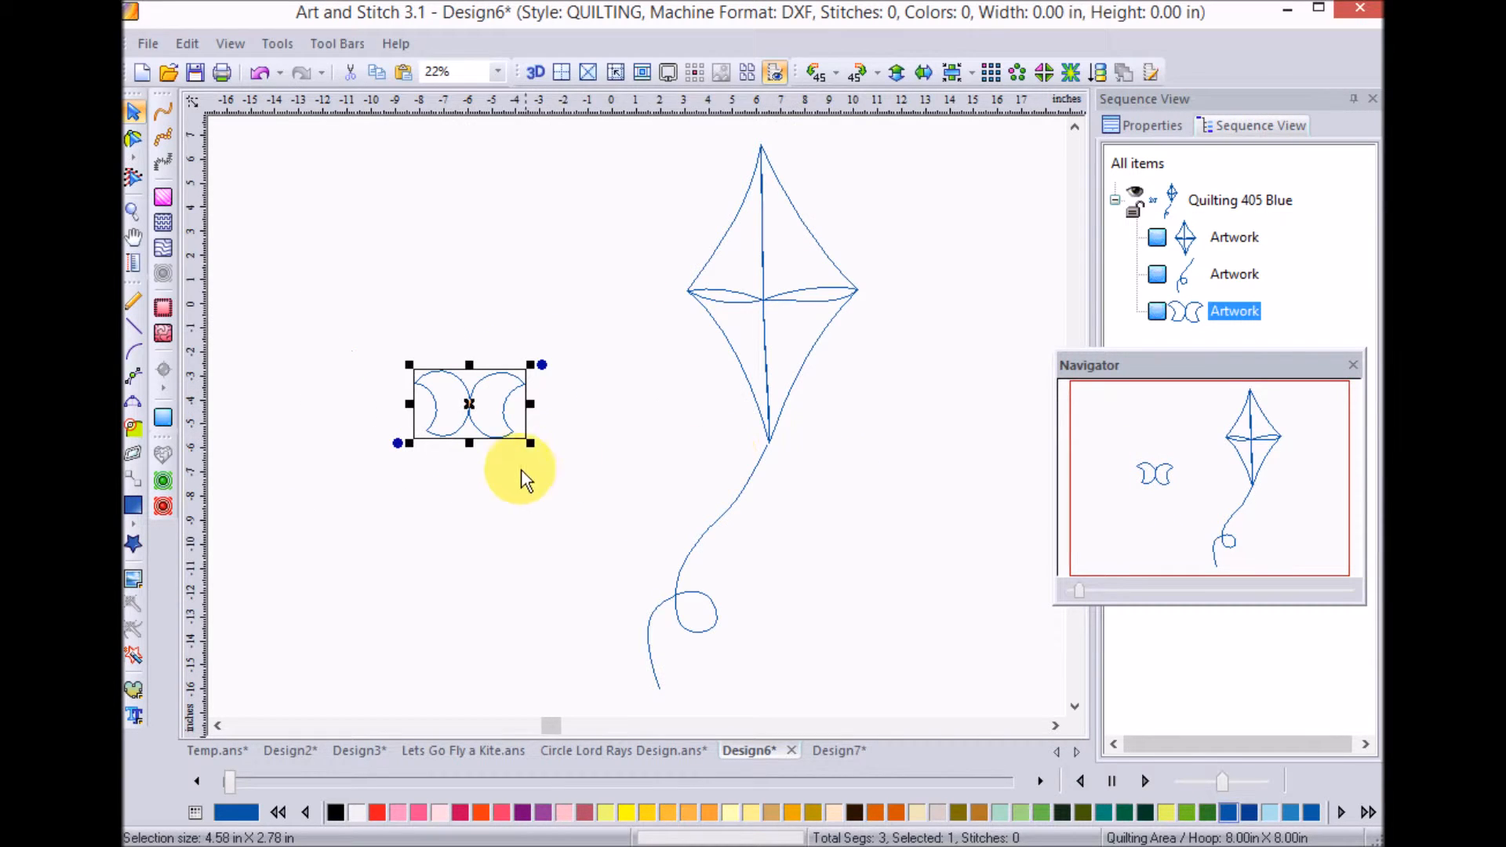
drag(472, 402, 732, 493)
drag(791, 534, 769, 522)
drag(783, 459, 755, 503)
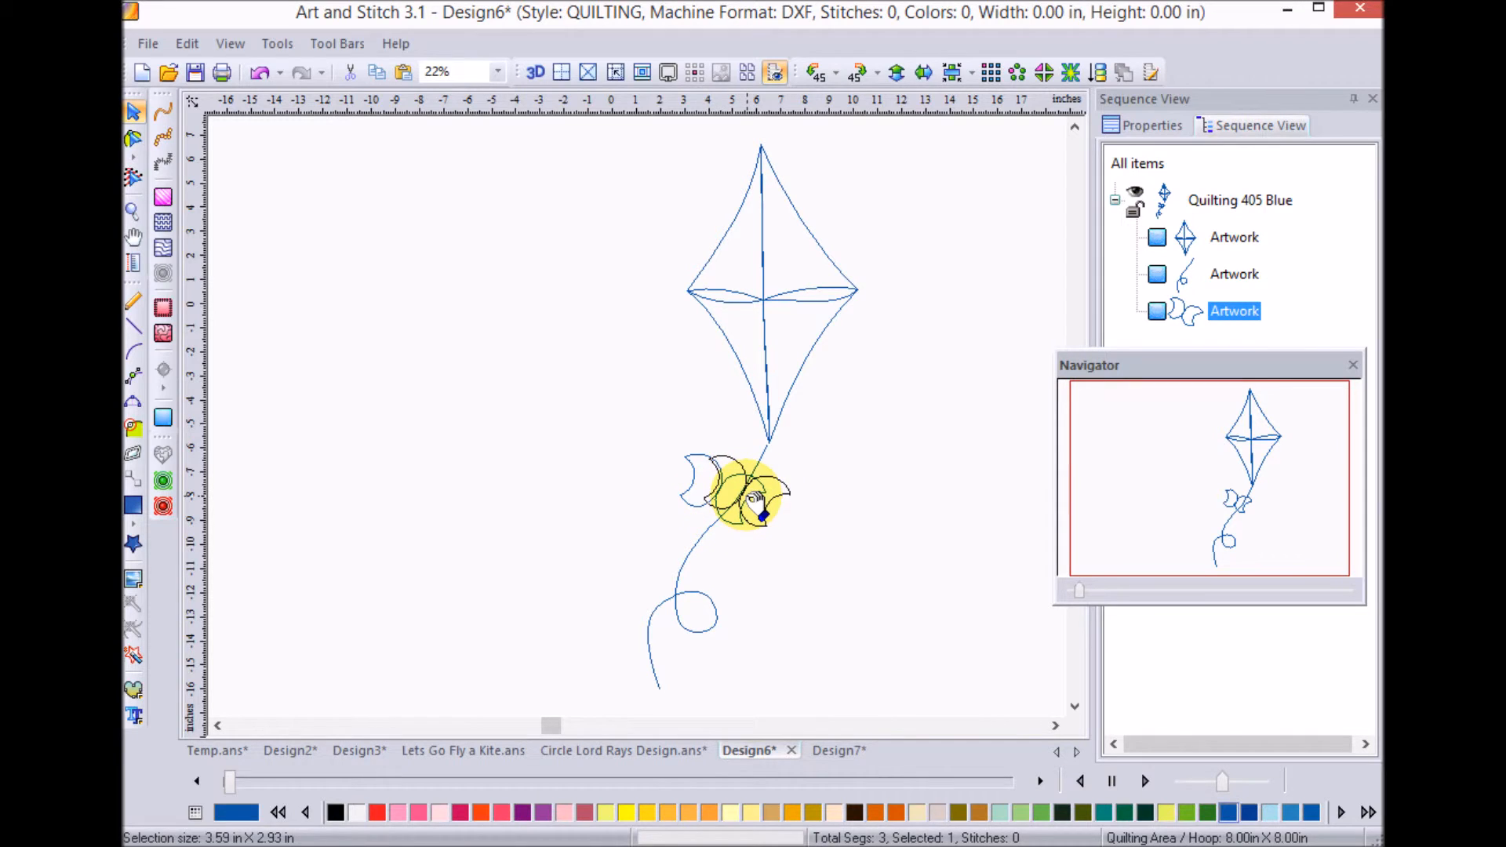
click(827, 532)
- Copy the bow onto the tail's lower end and rotate the copy until it sits nearly level
click(773, 528)
drag(784, 528, 784, 628)
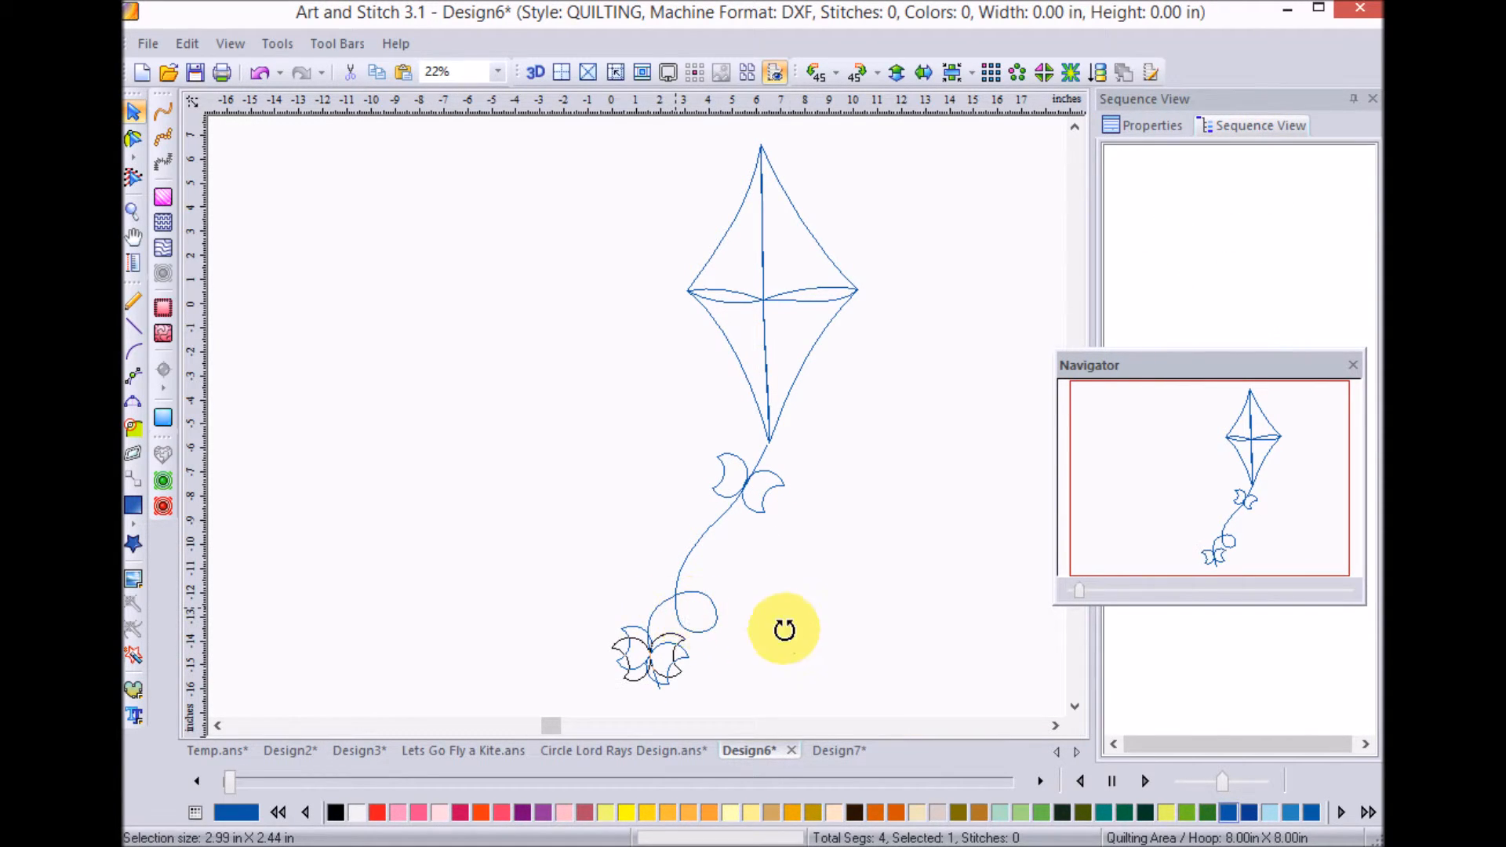
- Enlarge the tail's loop by moving its upper and outer nodes outward
click(714, 615)
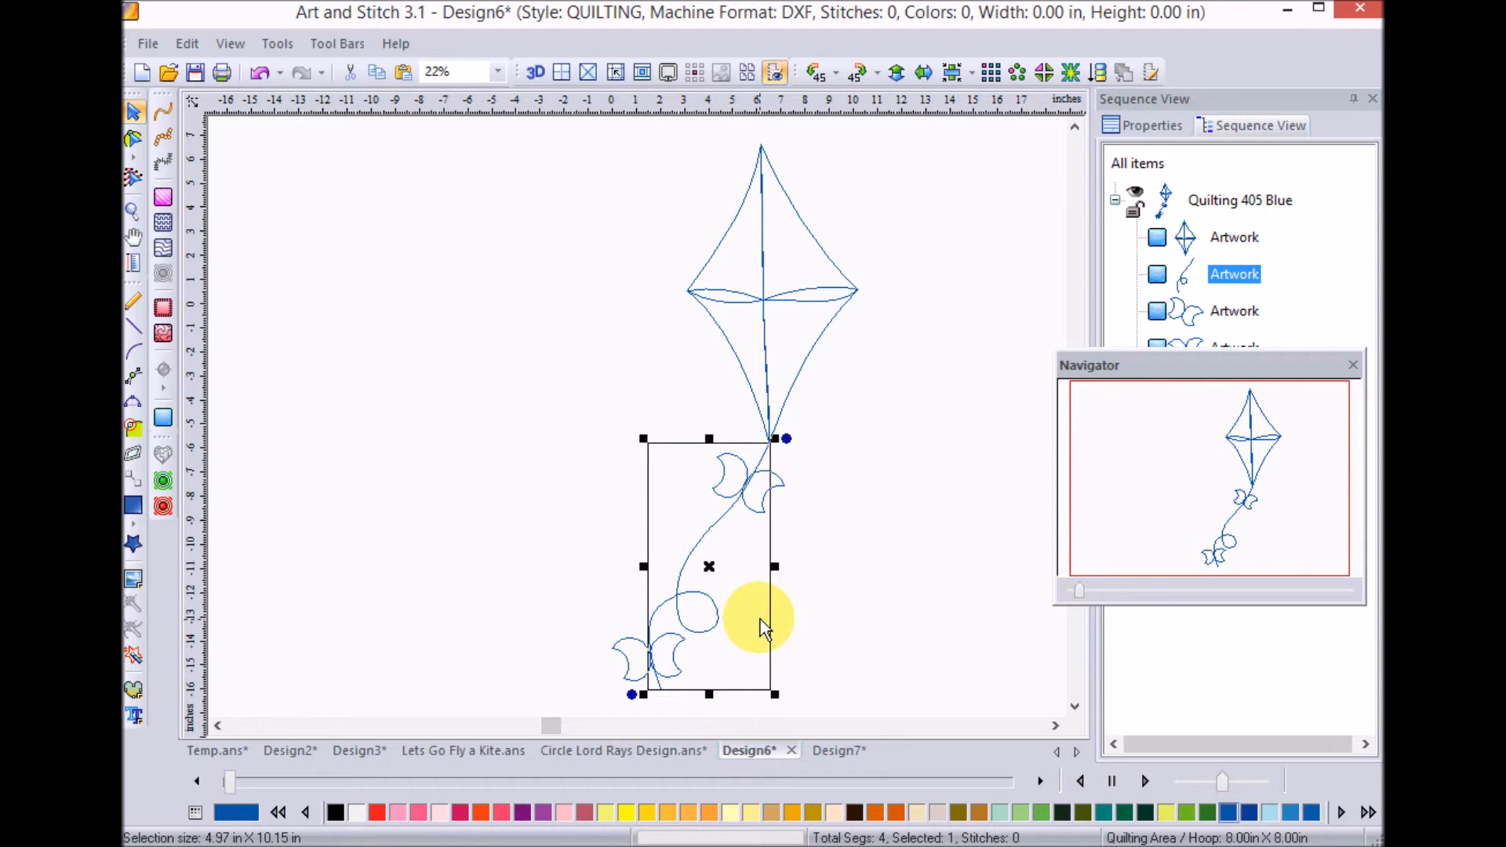
click(134, 142)
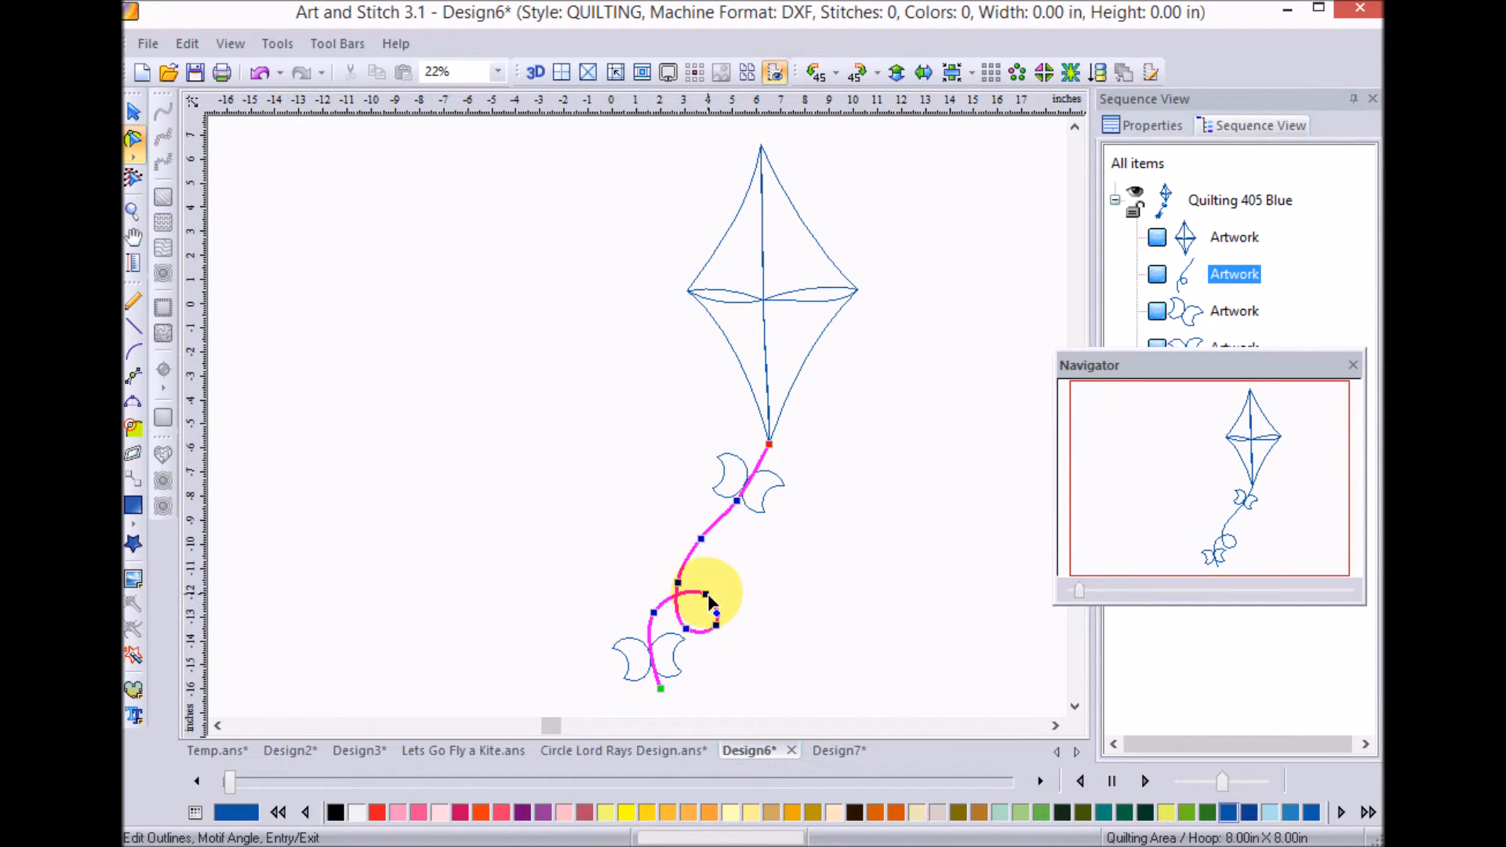
mouse_move(701, 589)
mouse_down()
mouse_move(738, 630)
mouse_move(731, 616)
mouse_move(698, 632)
mouse_move(696, 597)
mouse_move(728, 579)
mouse_move(710, 579)
mouse_move(701, 540)
mouse_up()
drag(749, 624, 730, 584)
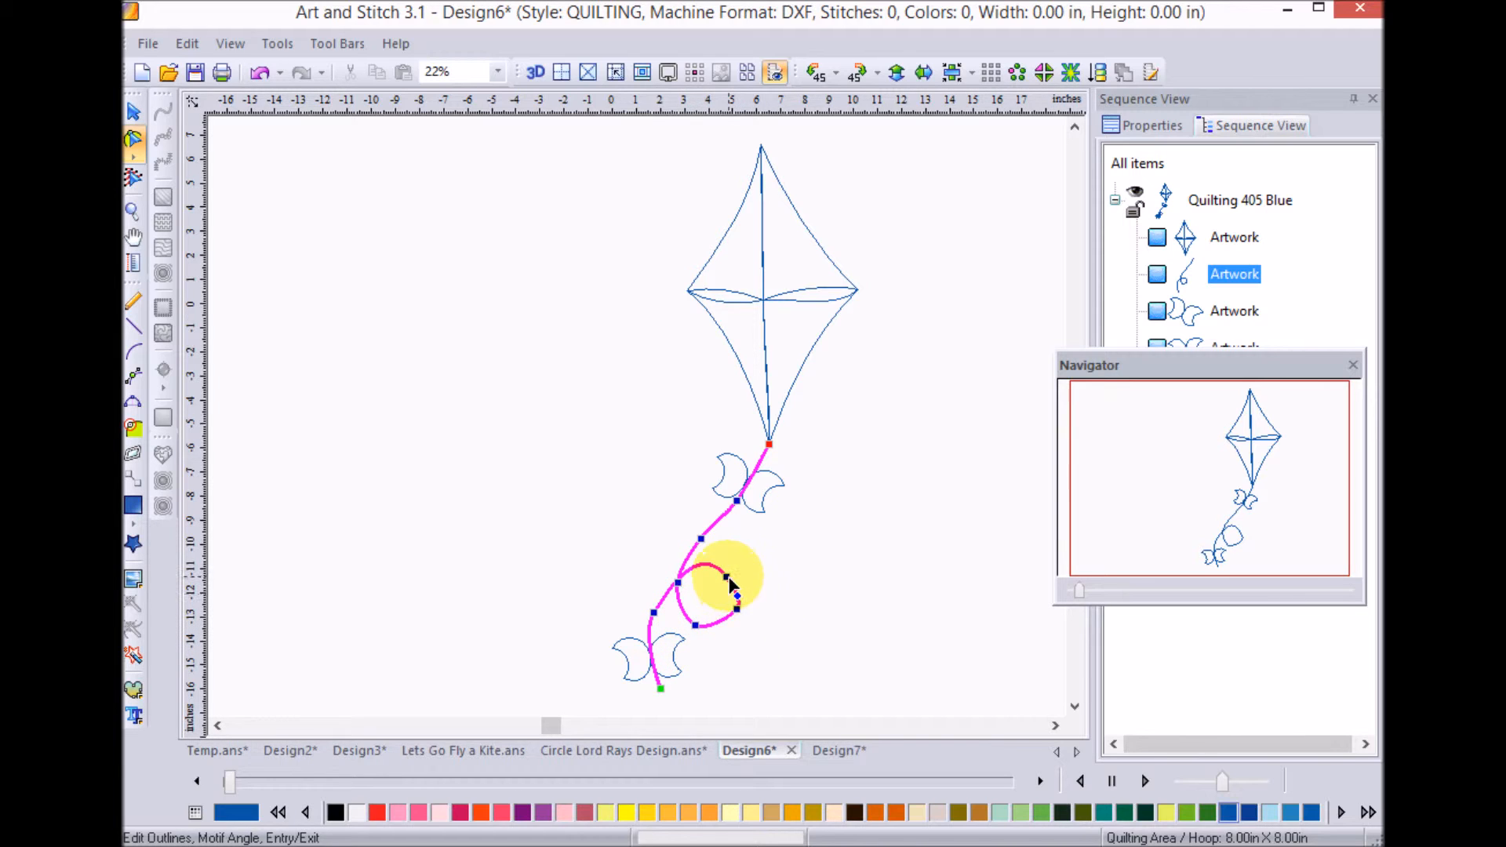
click(777, 615)
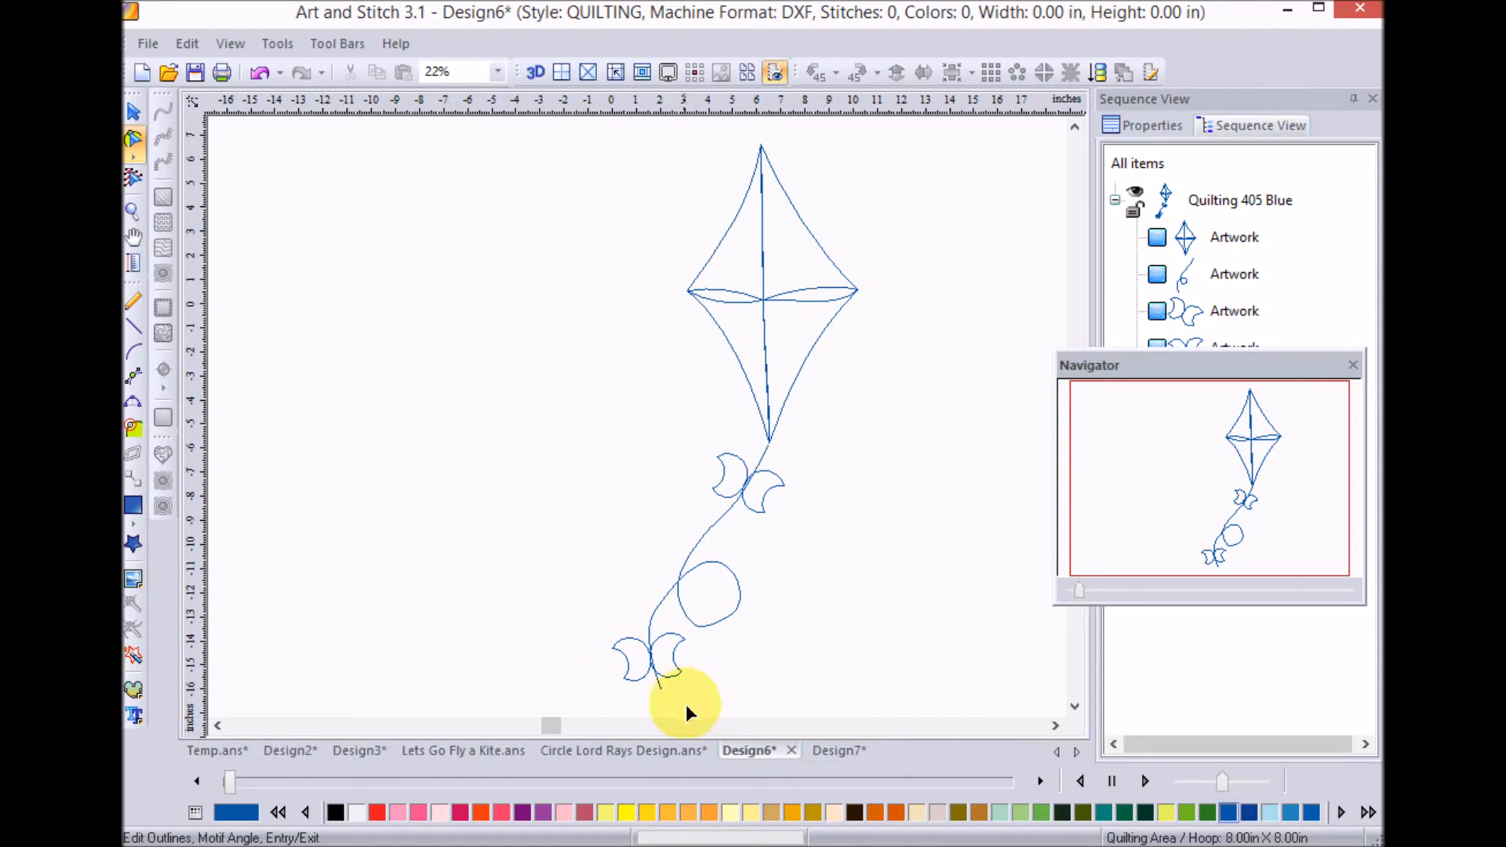
- Place a copy of the lower bow on the outer side of the tail loop
click(686, 681)
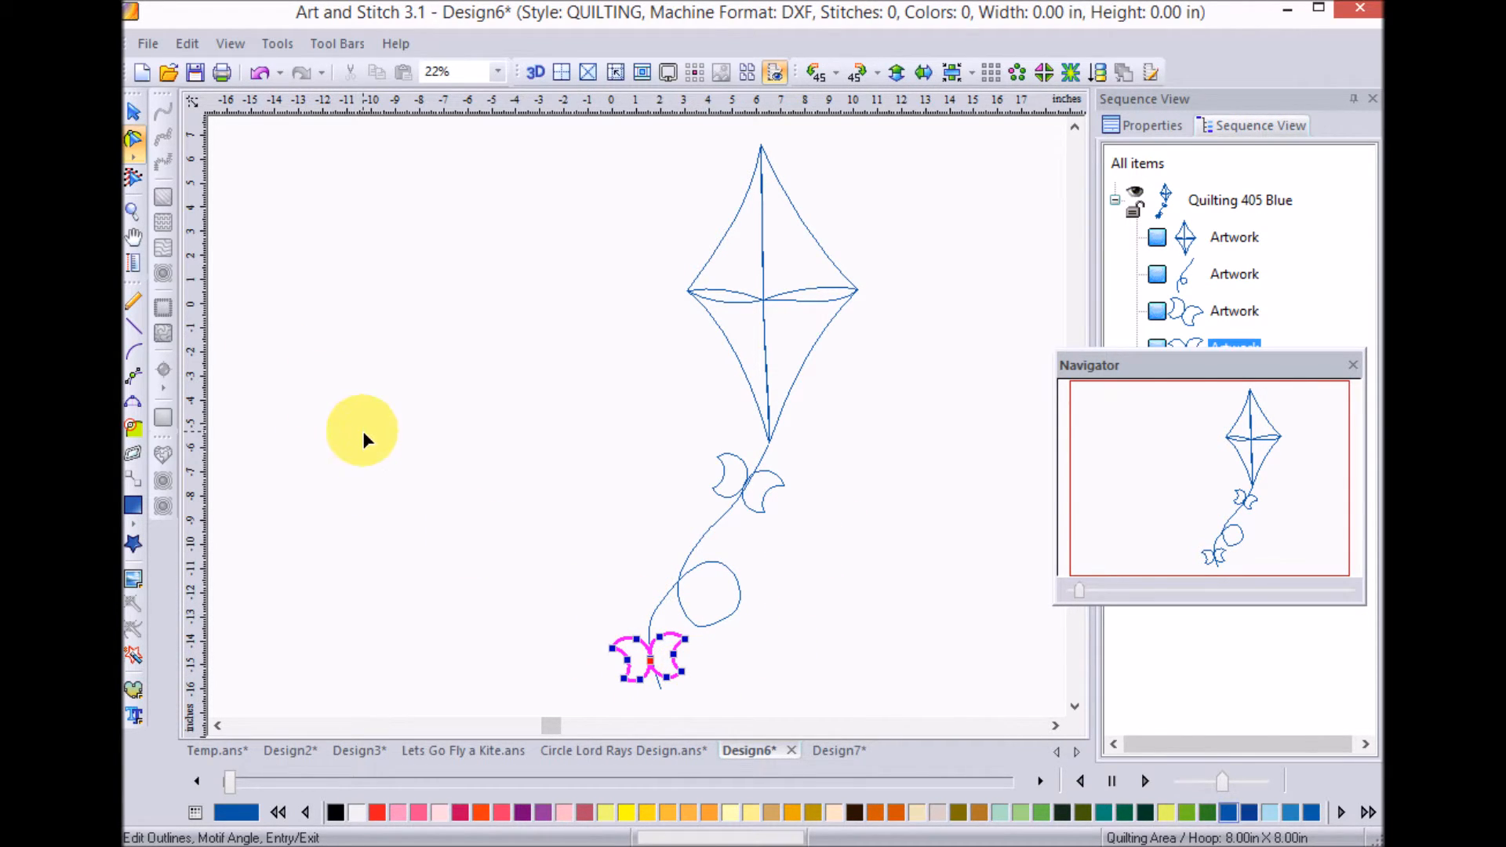
key(Escape)
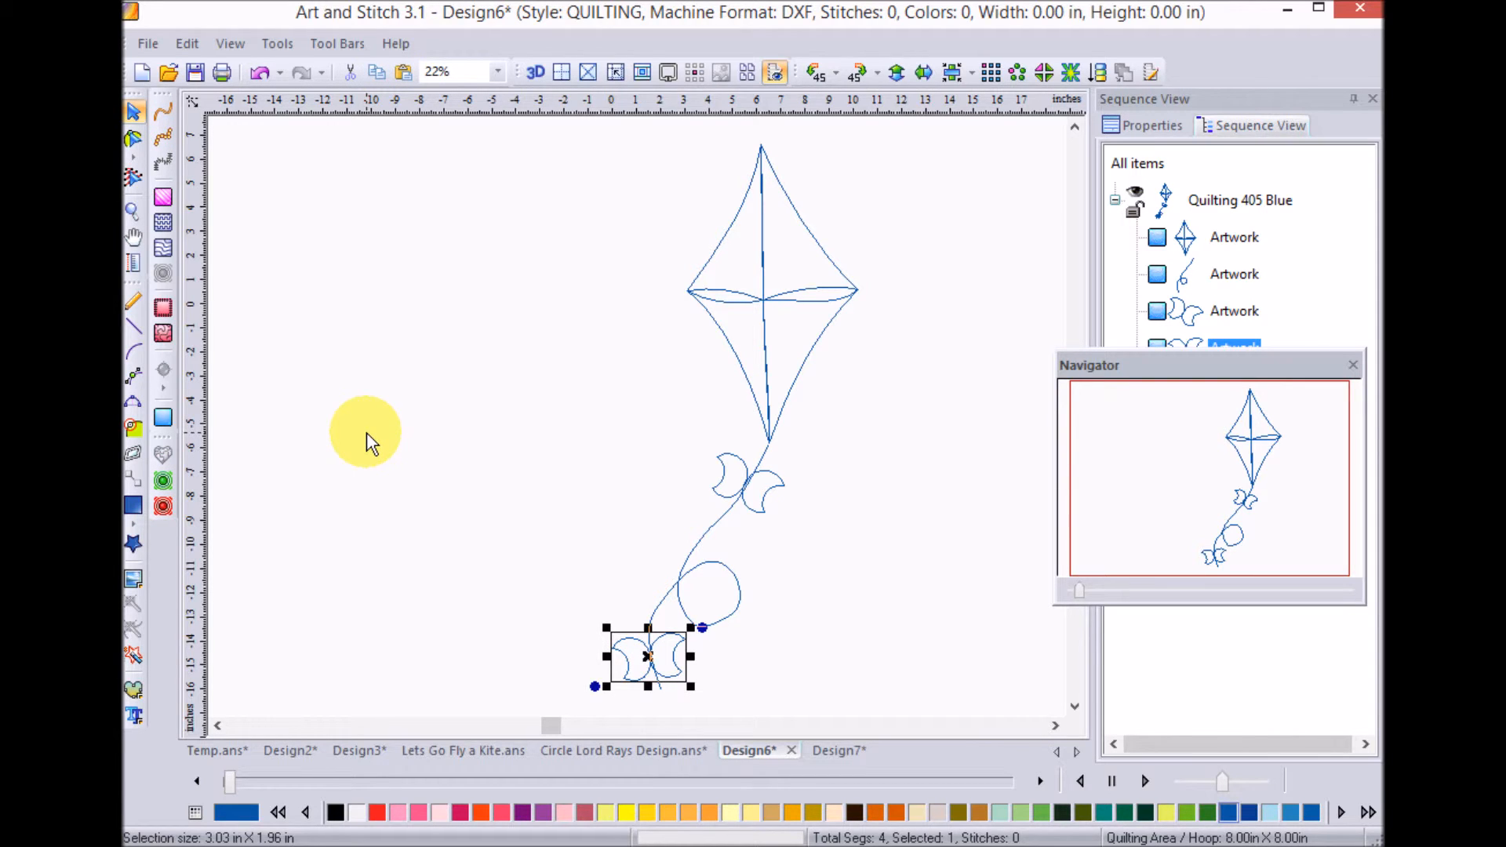
drag(662, 649, 738, 593)
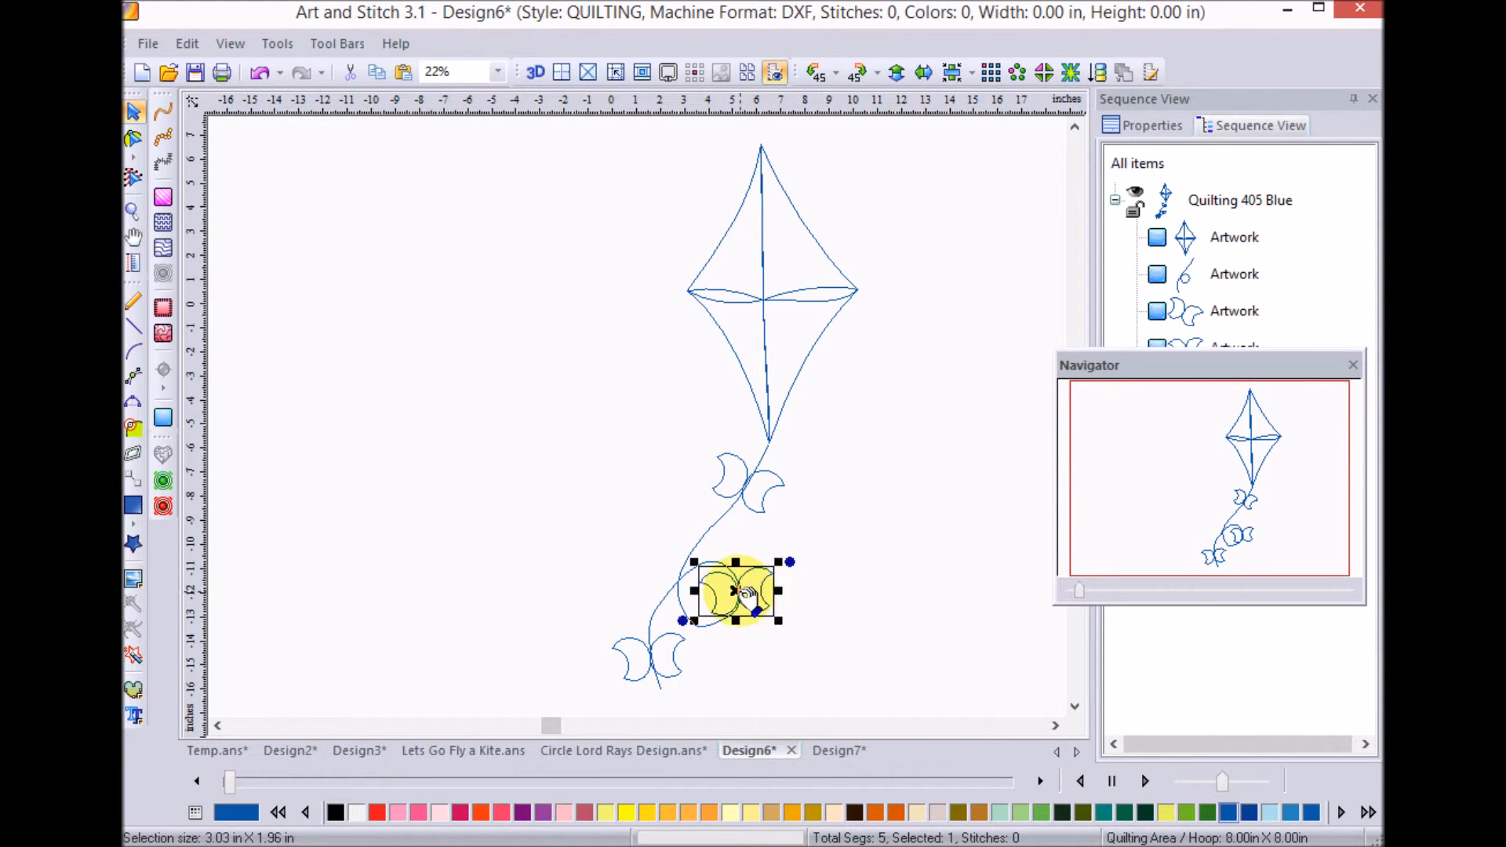
click(846, 579)
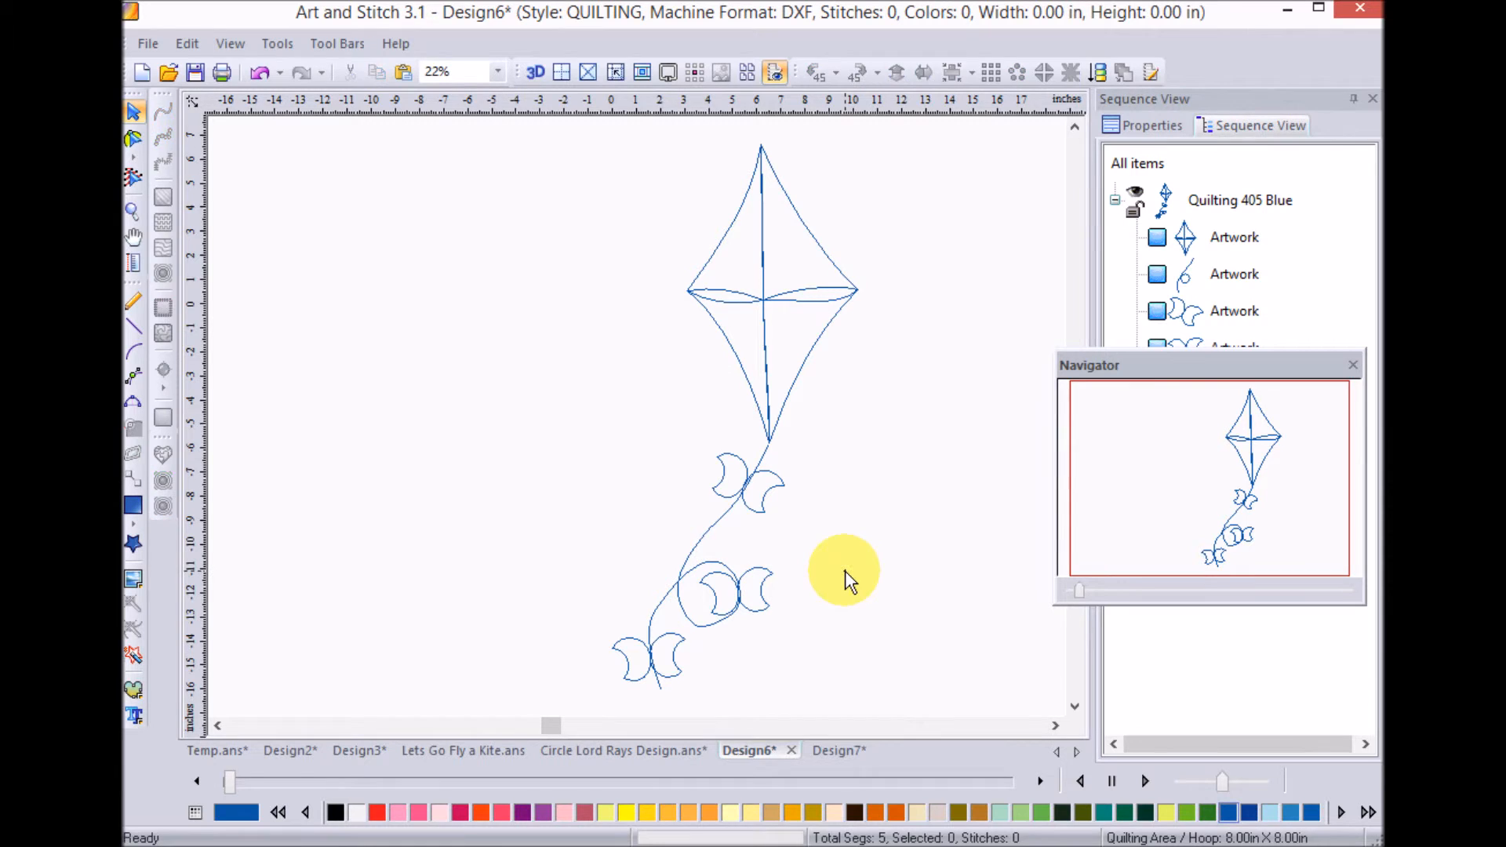
- Move the upper bow slightly down the tail so its joint sits on the tail's node
click(762, 495)
mouse_move(759, 482)
mouse_down()
mouse_move(749, 471)
mouse_move(772, 509)
mouse_up()
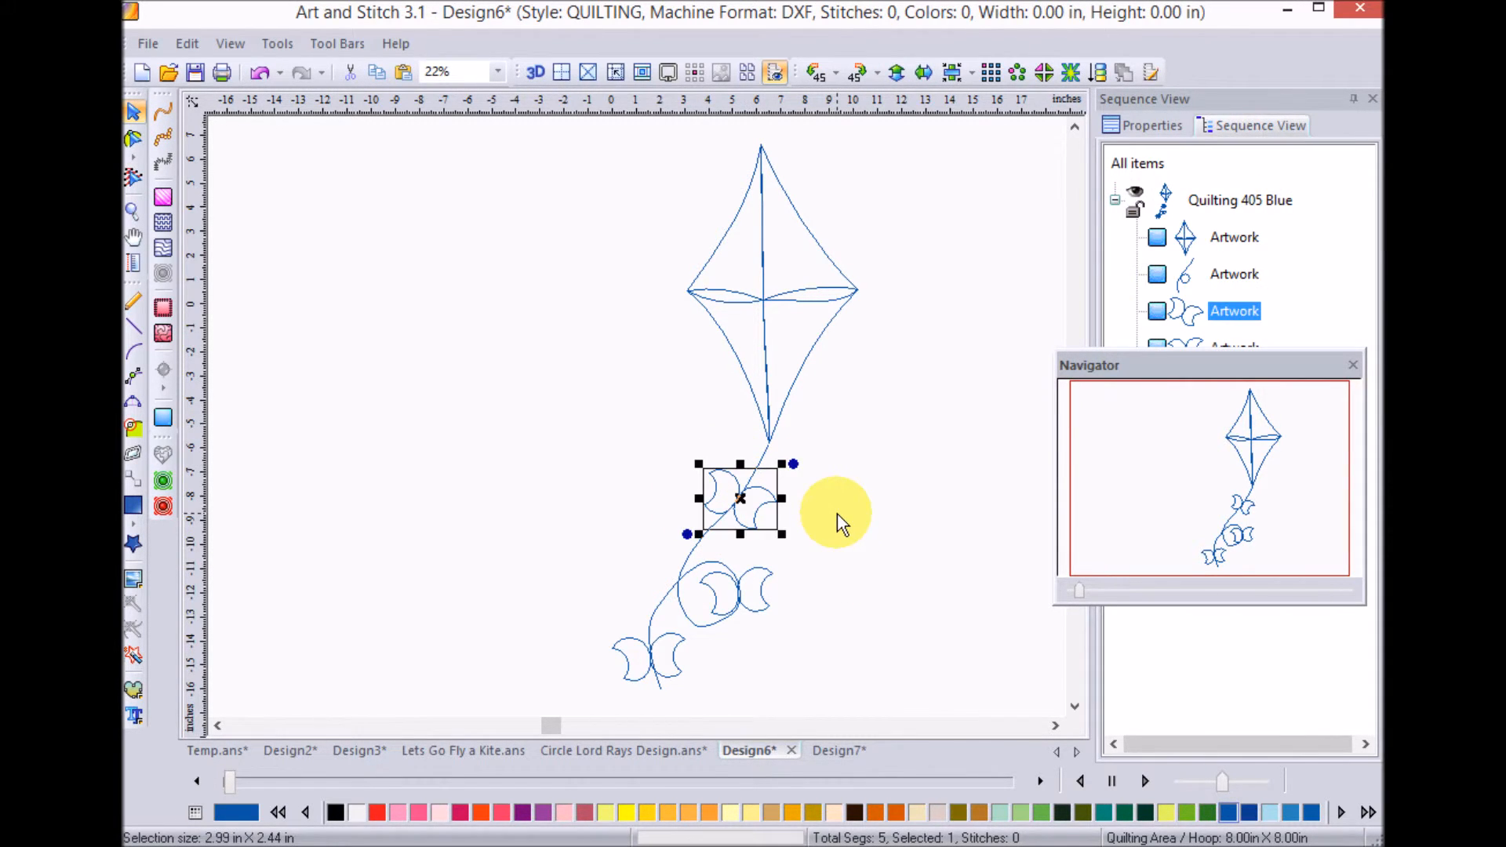
click(836, 513)
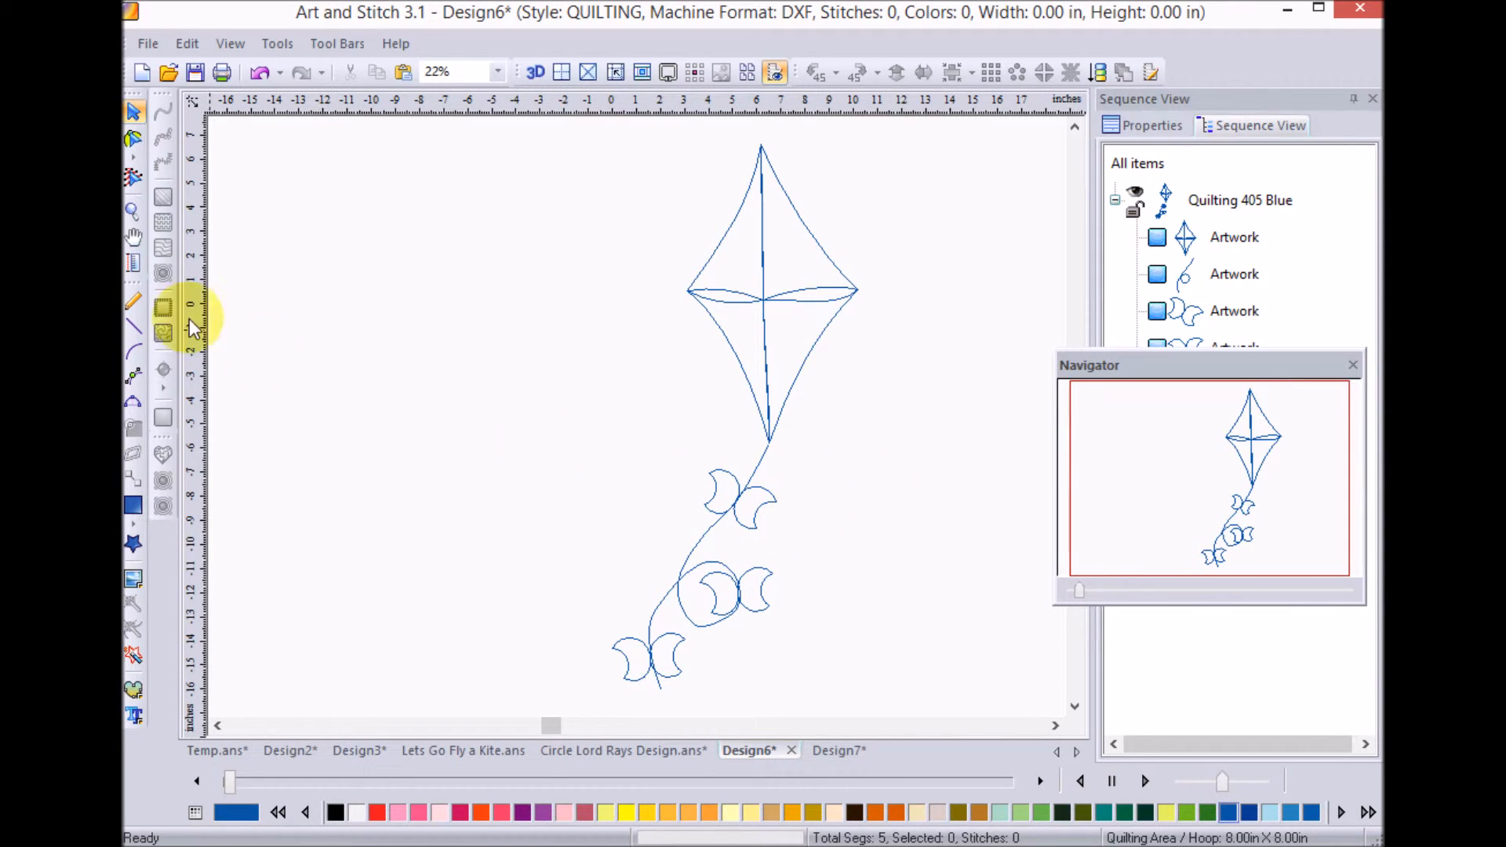
- Split the tail line at the node under the upper bow and pull the short upper piece's loose end aside
click(134, 143)
click(763, 467)
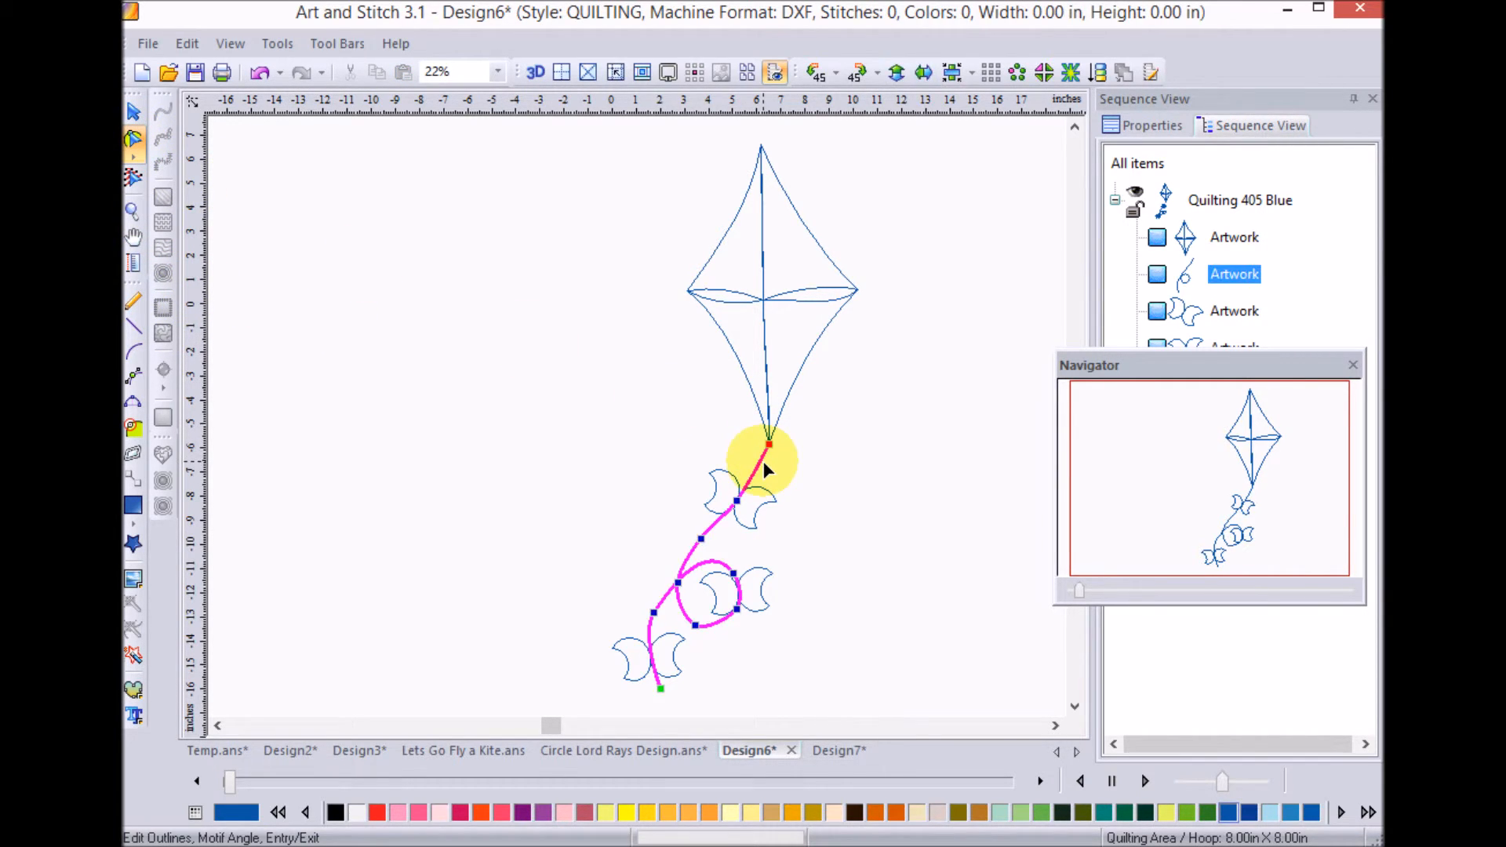
right_click(741, 510)
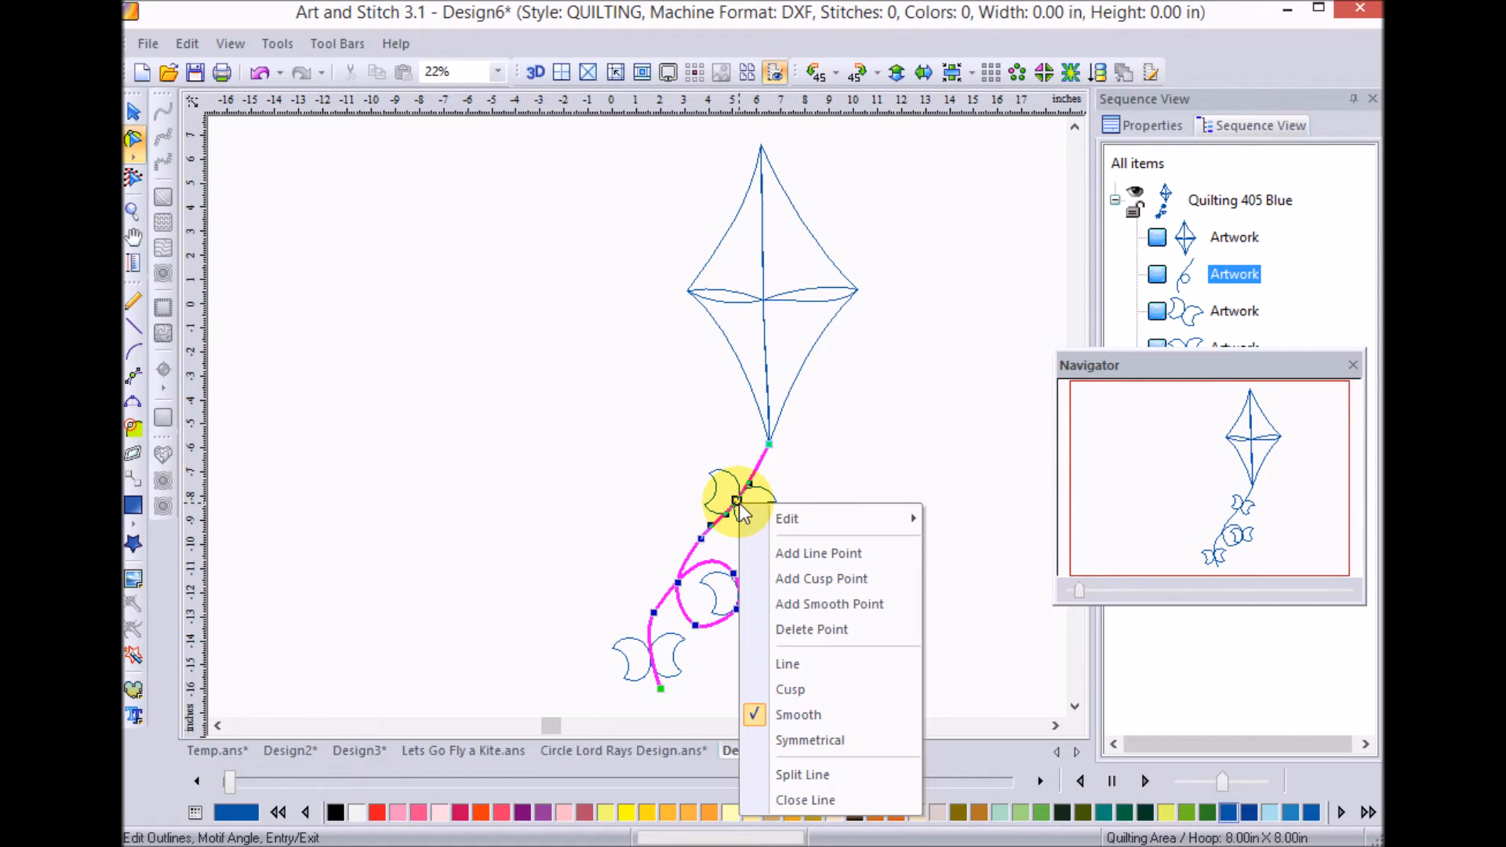
click(808, 779)
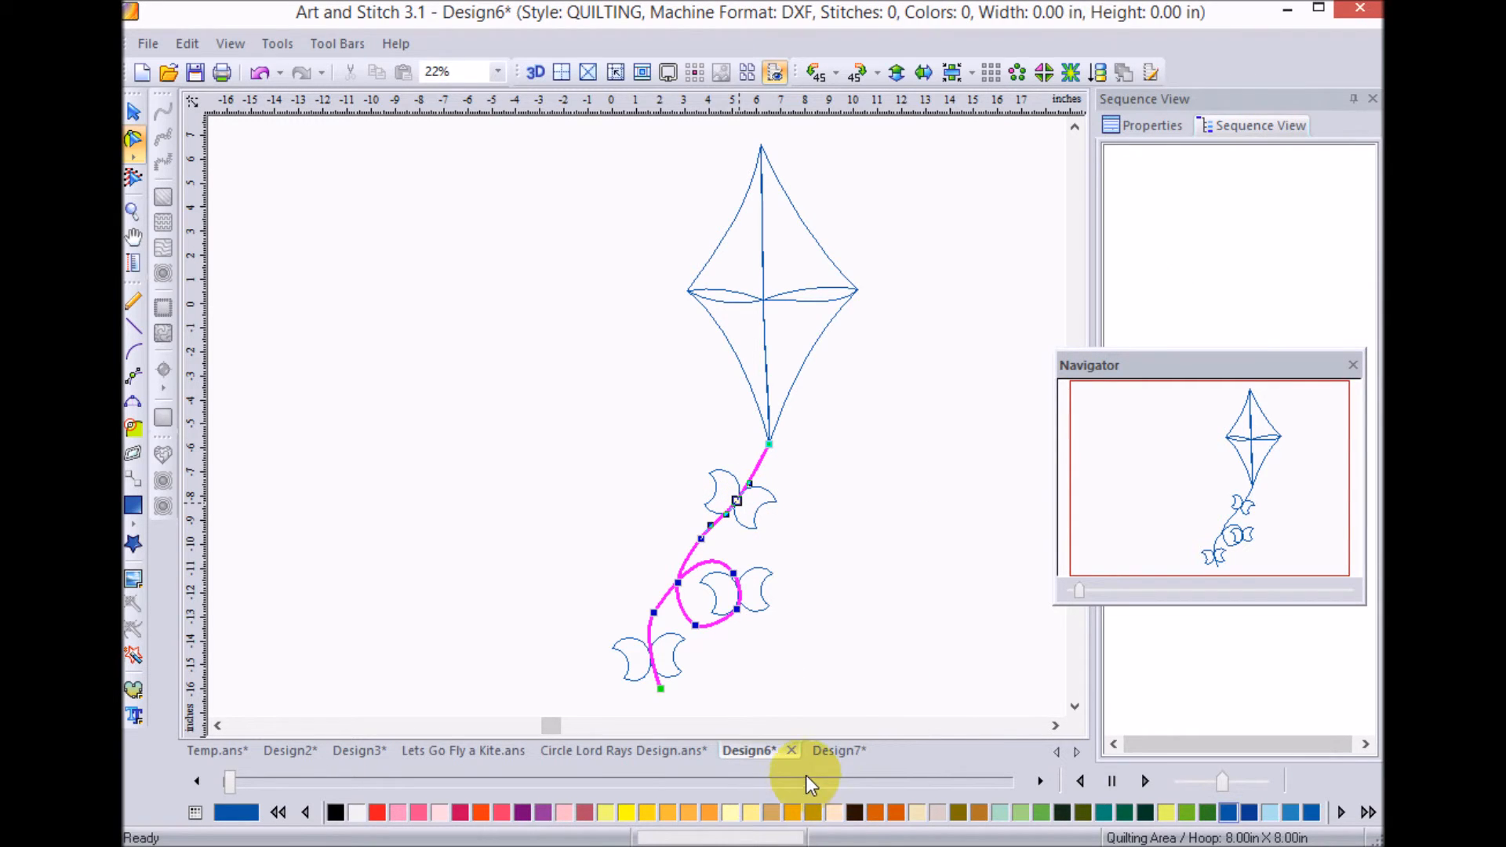
click(747, 484)
drag(750, 479, 837, 518)
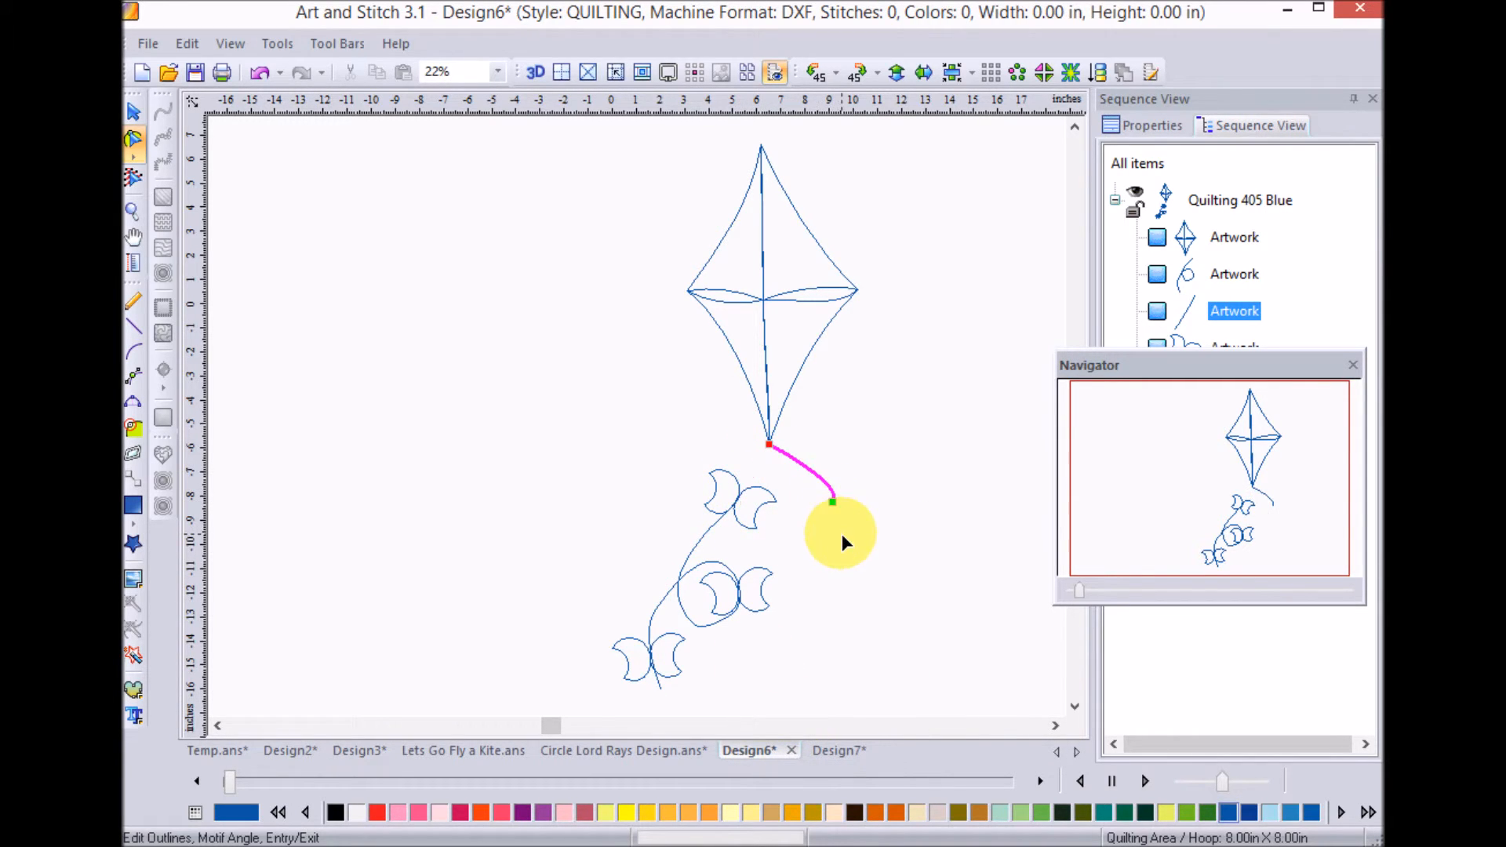
- Tie the upper bow to the start node of the looped tail section
click(705, 534)
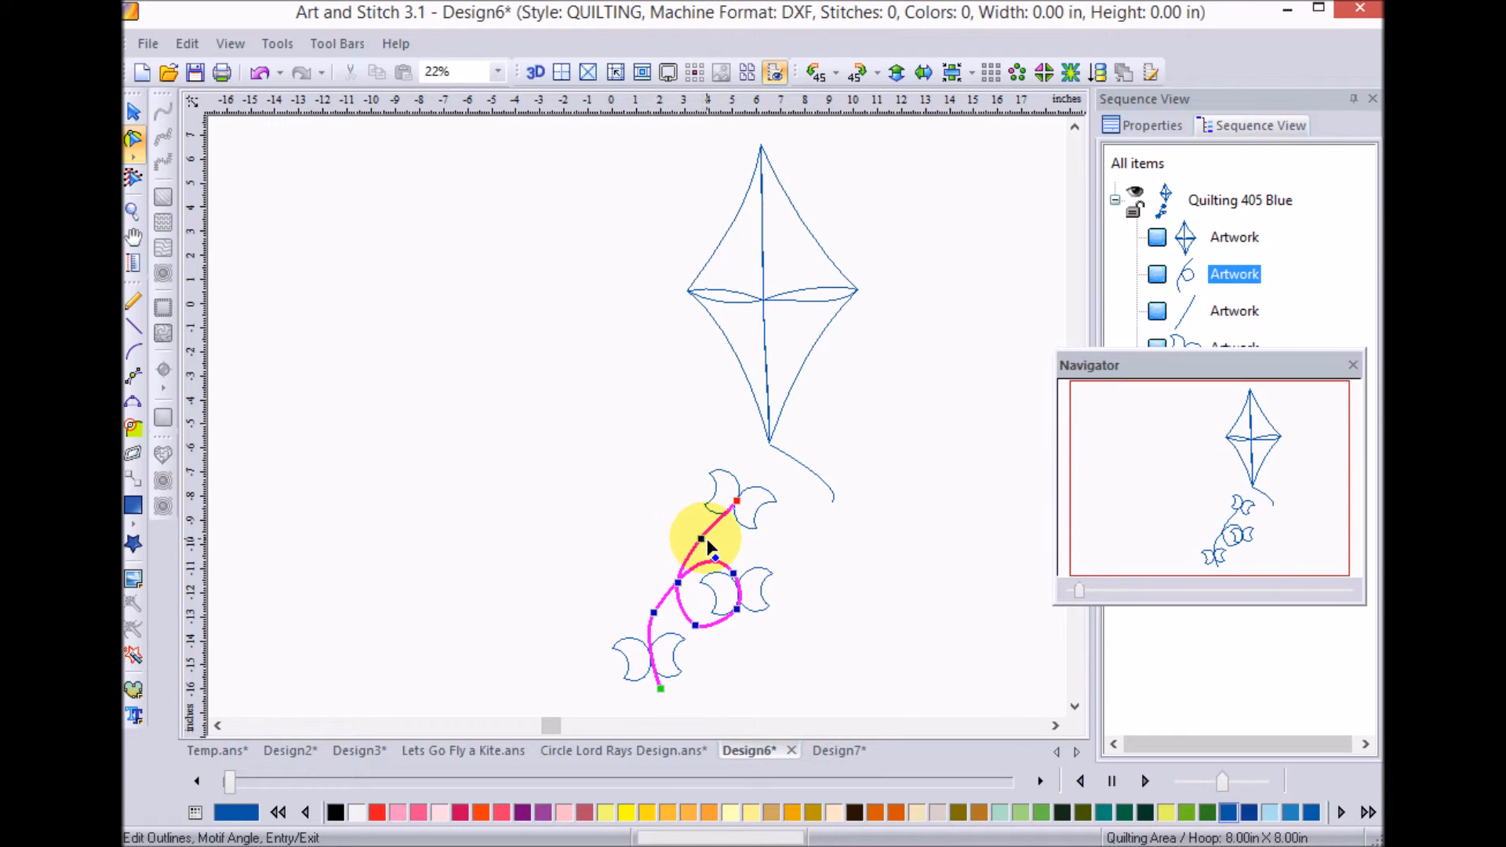
click(736, 502)
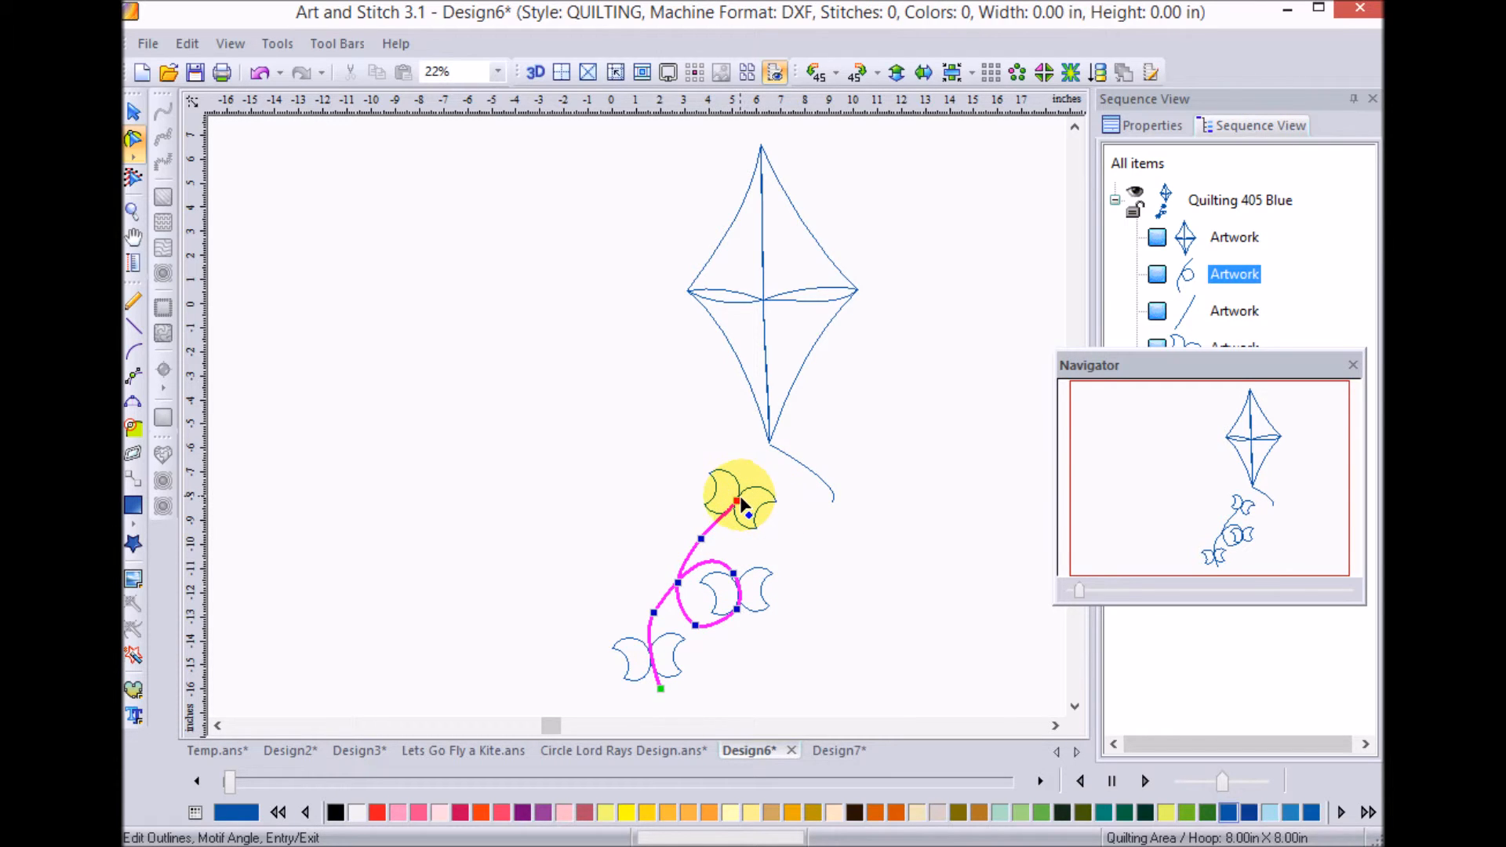
click(751, 529)
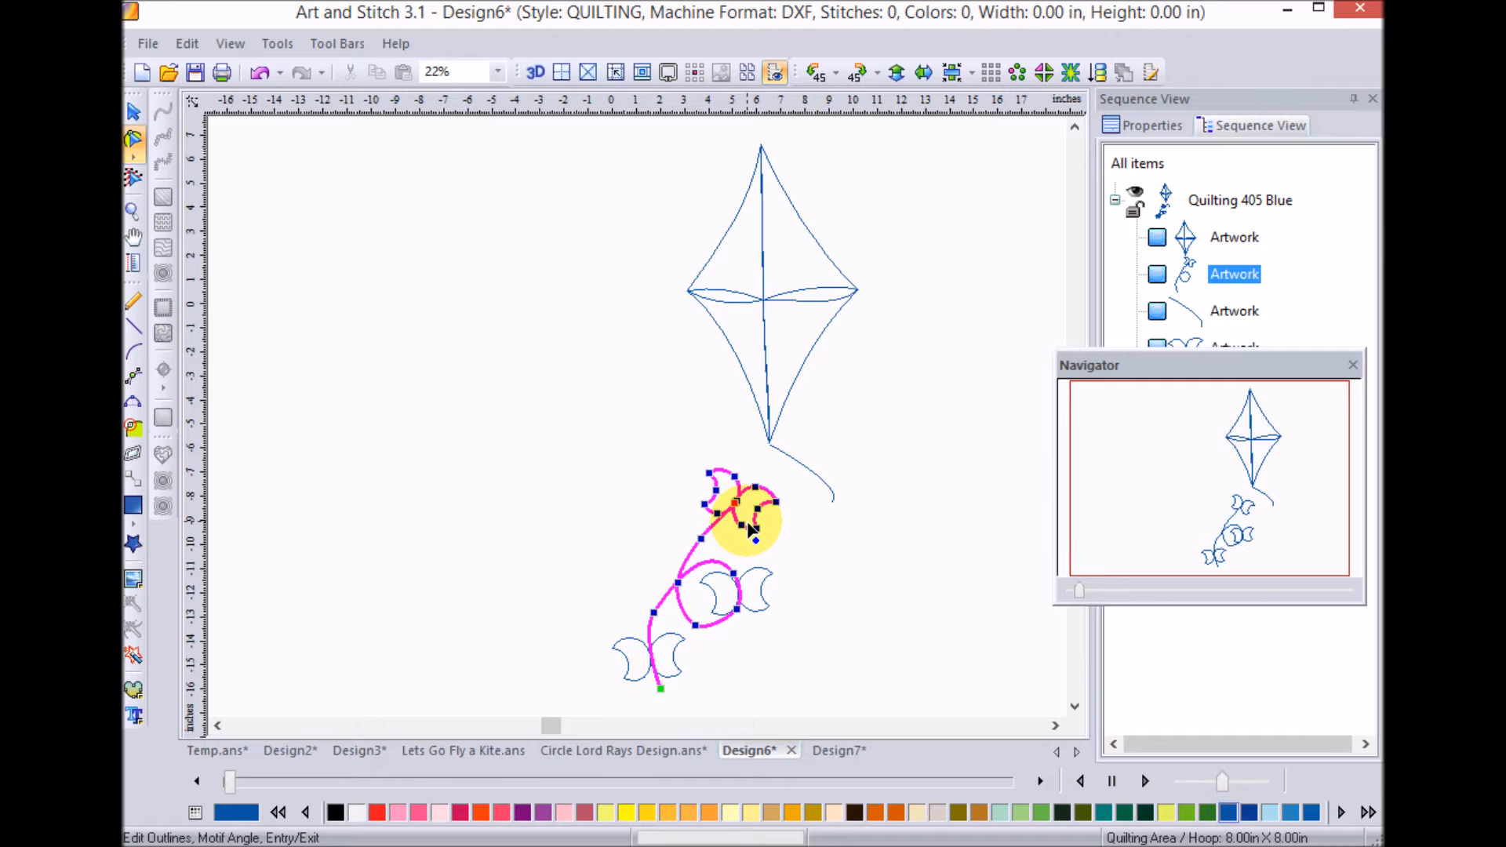
- Split the tail loop at the middle bow's joint, moving the lower section's end aside, and tie the middle bow to the upper section
click(741, 598)
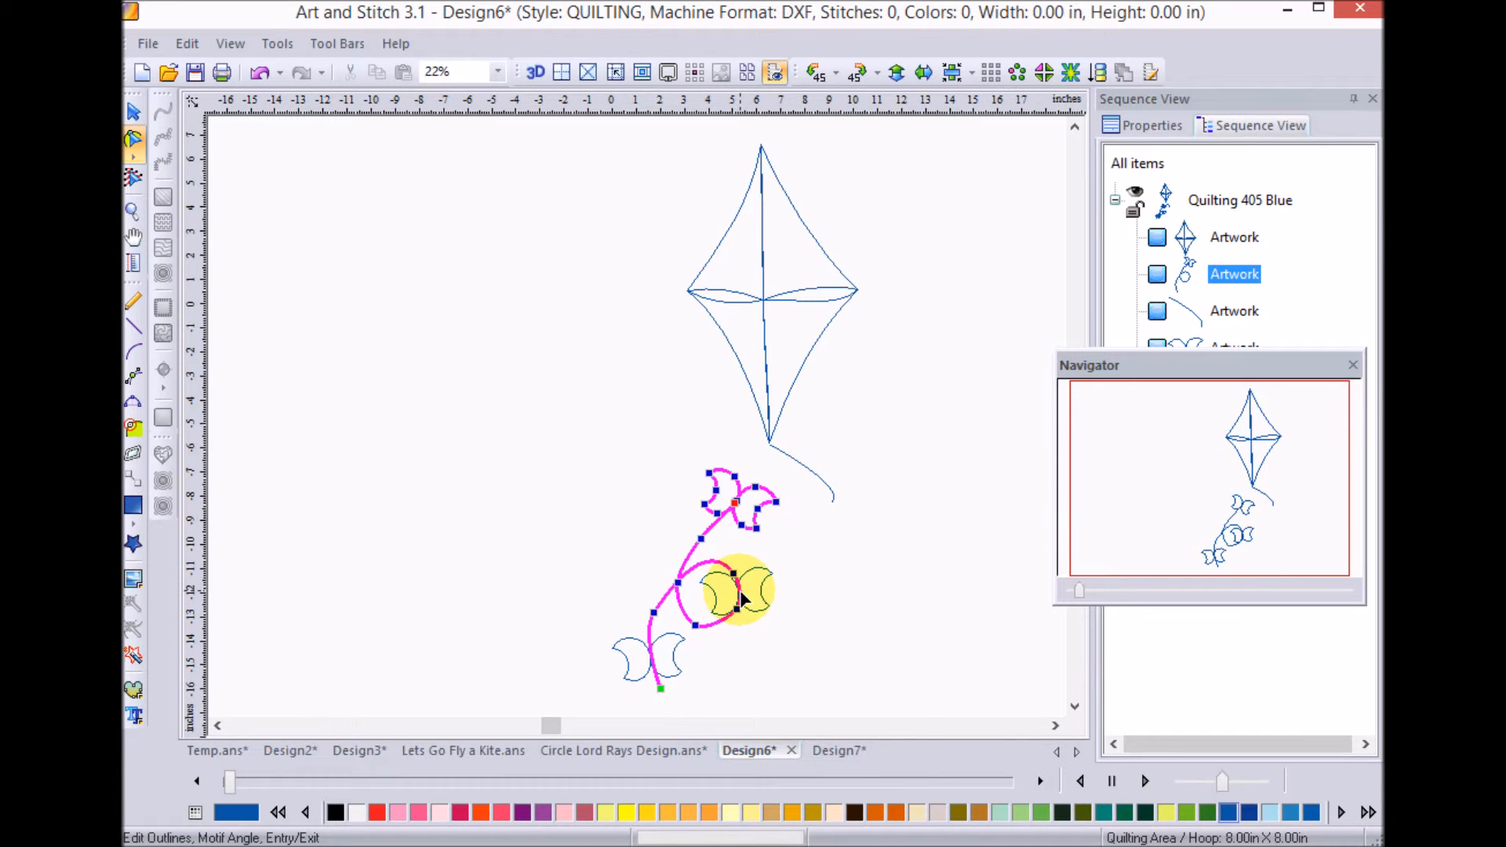
right_click(741, 597)
click(800, 749)
click(744, 600)
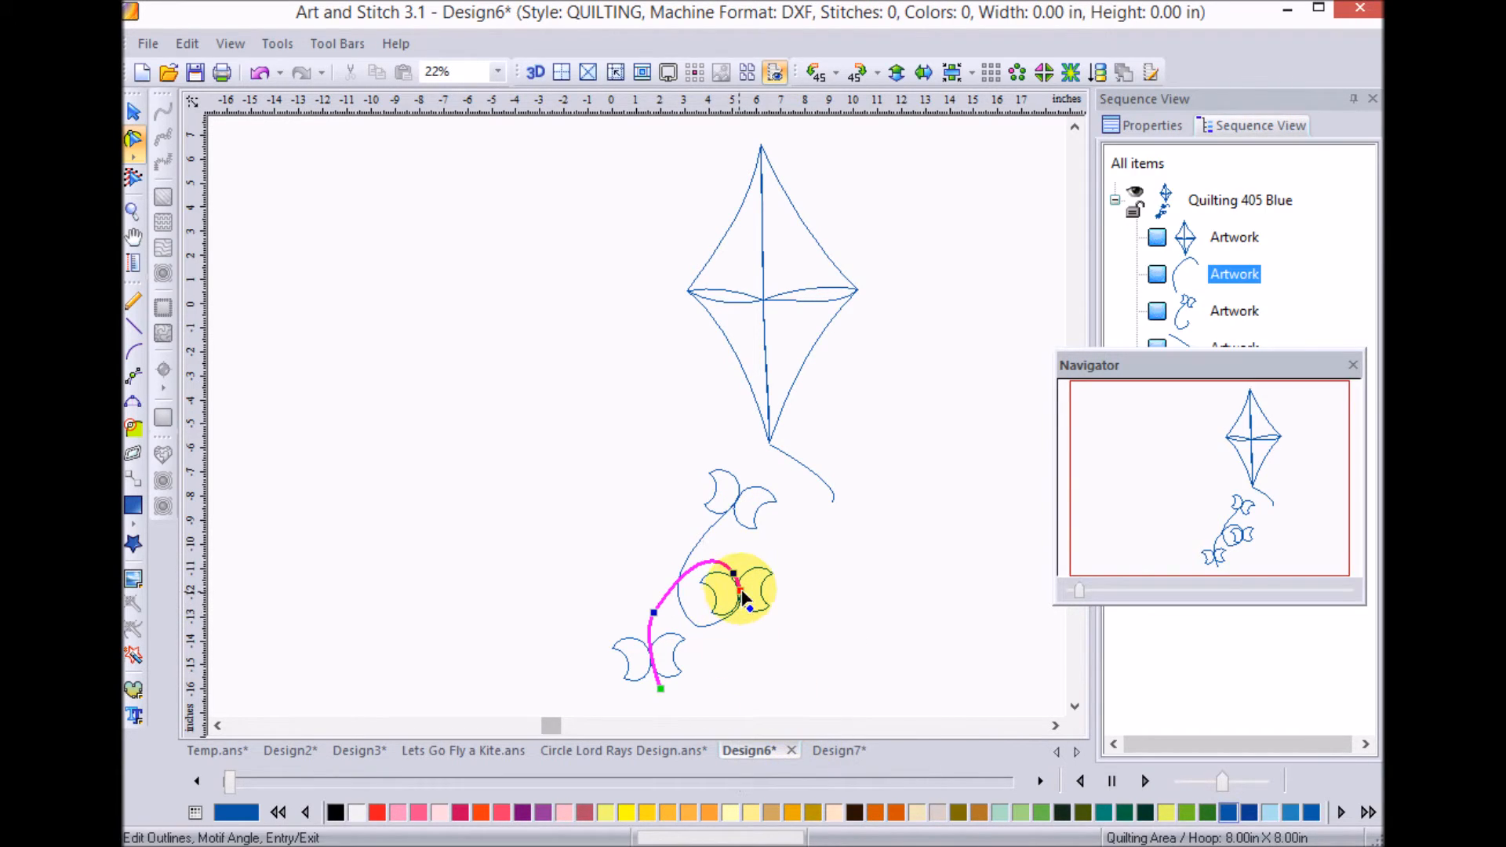
drag(742, 592, 797, 547)
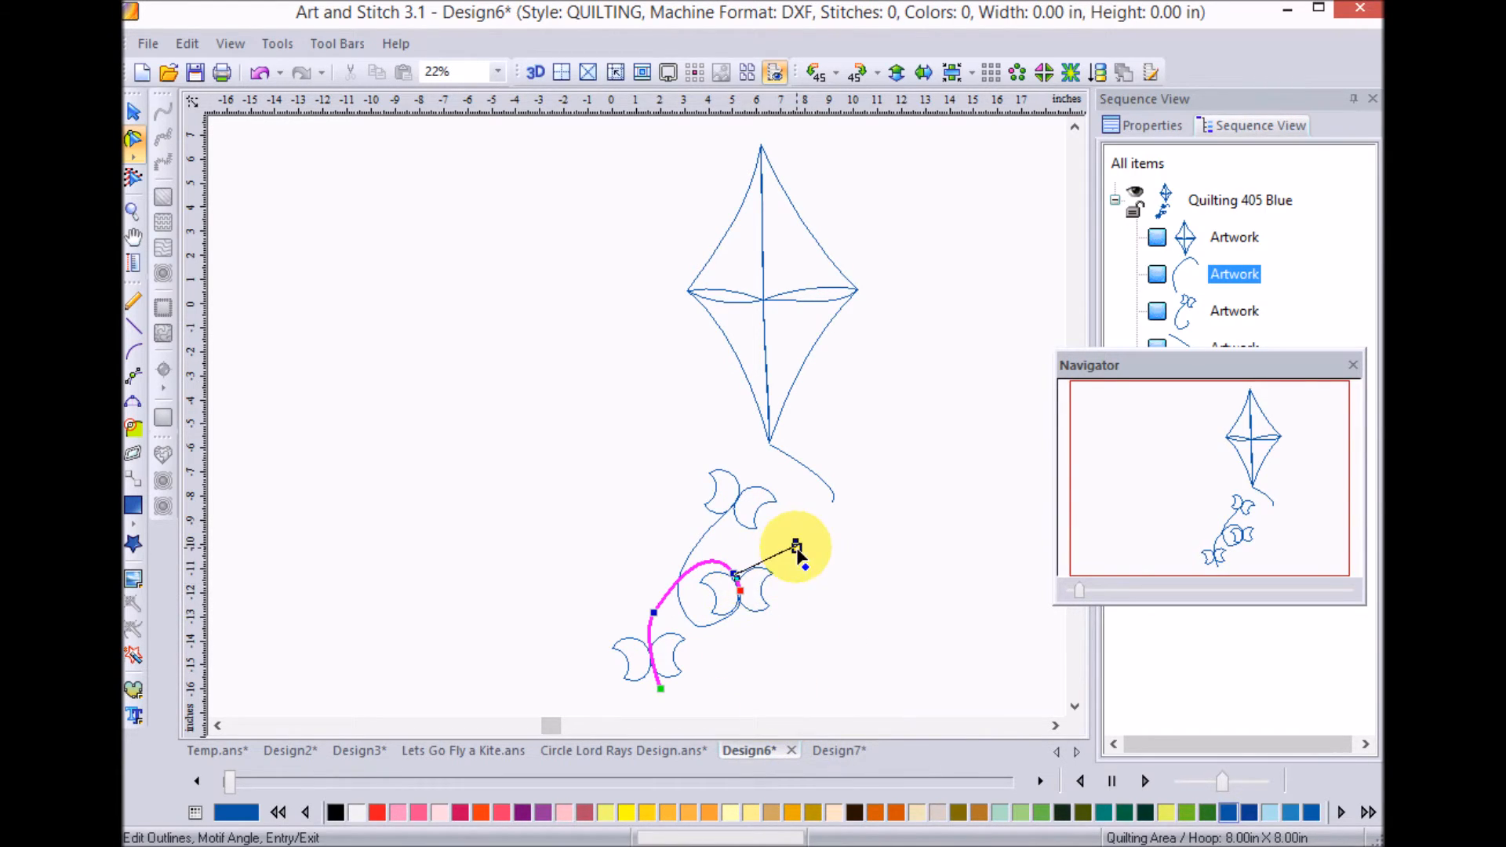
click(723, 615)
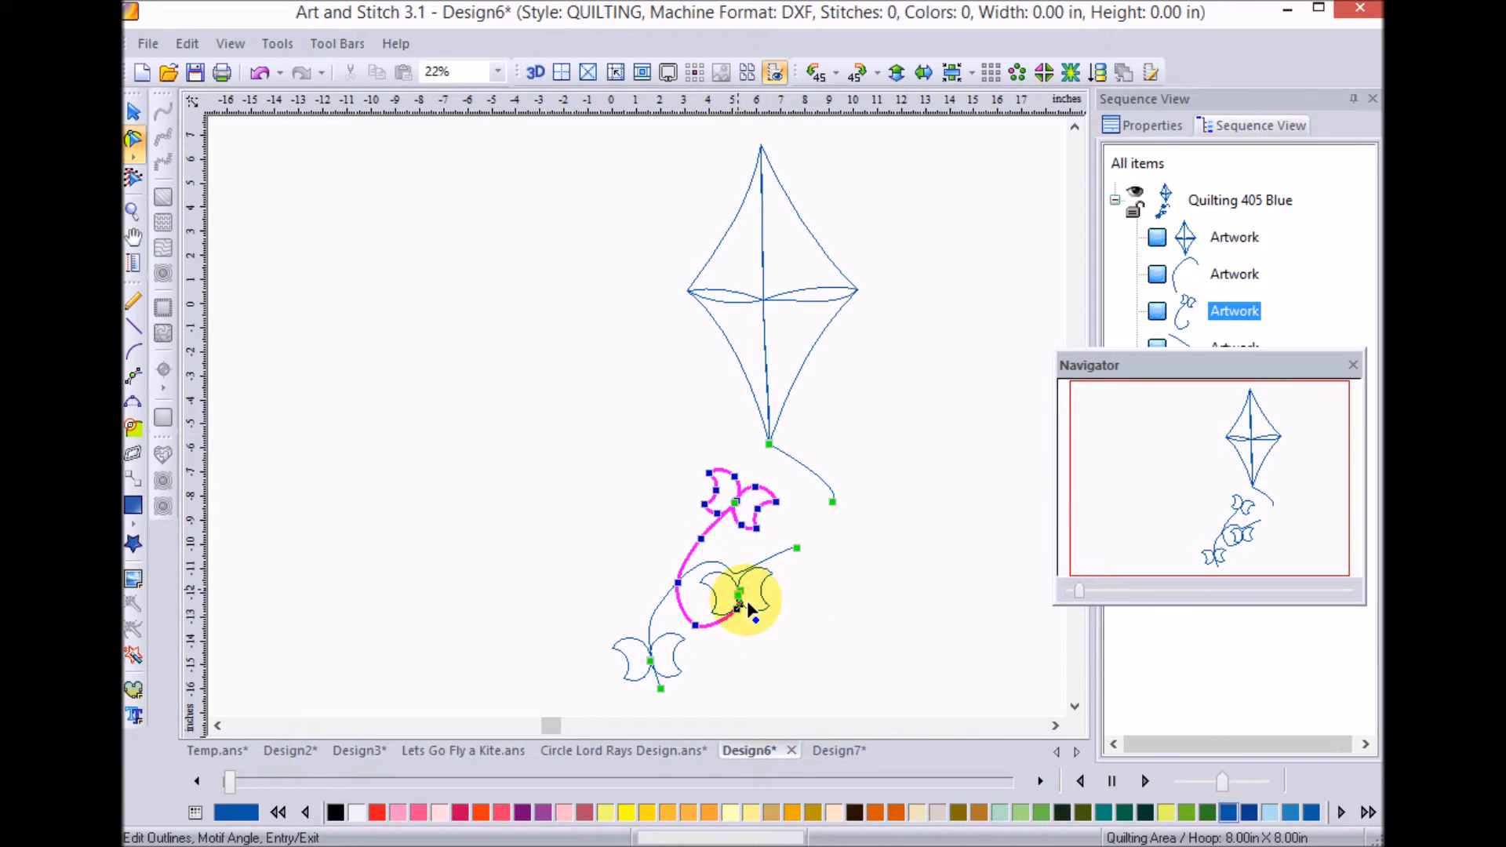
click(748, 607)
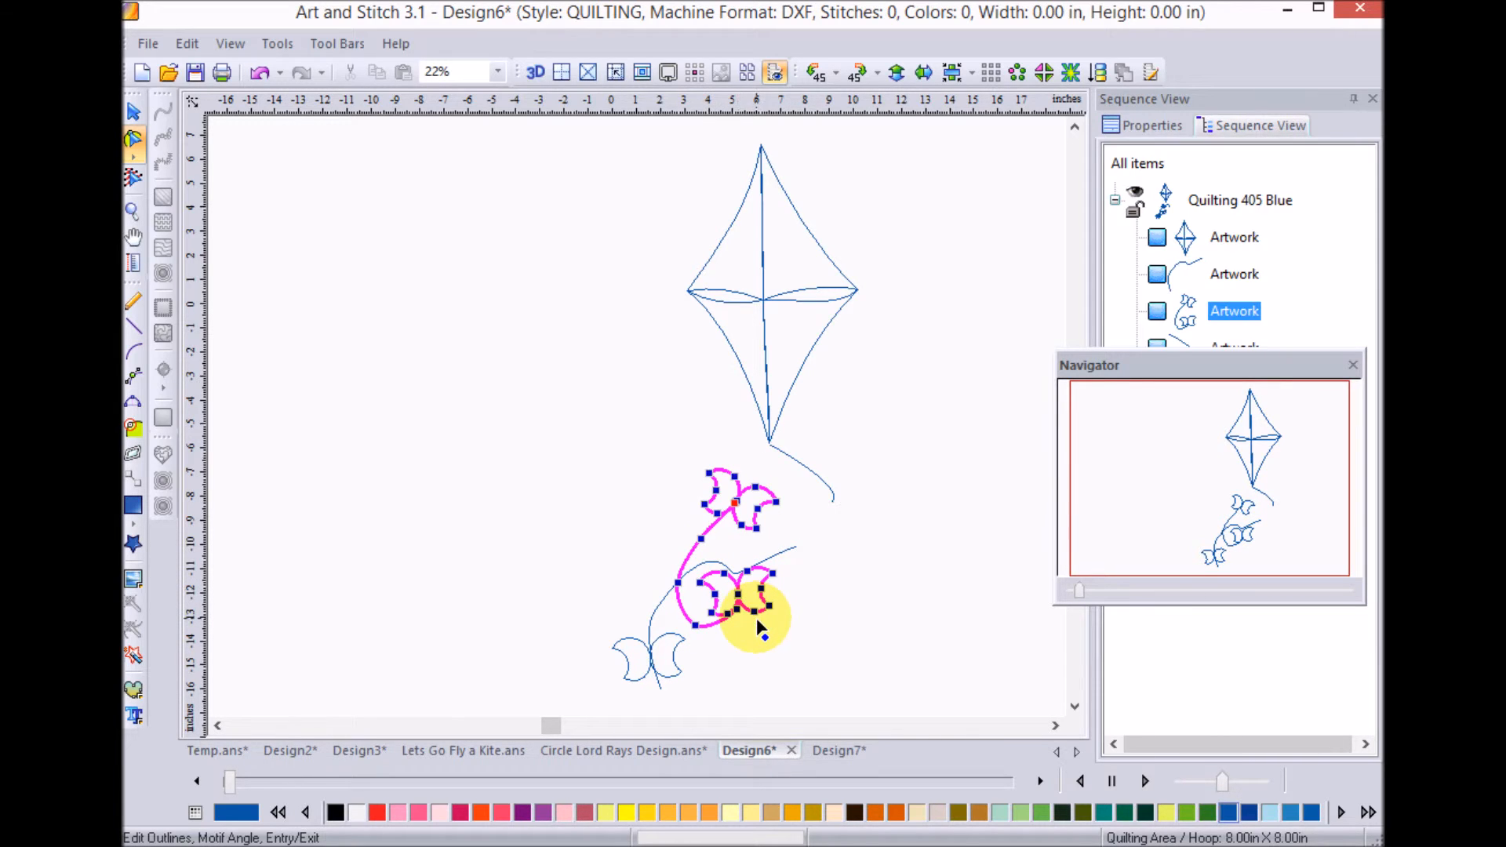
- Split the tail at the lower bow's joint and tie the lower bow in between the tail and its short loose tip
click(655, 666)
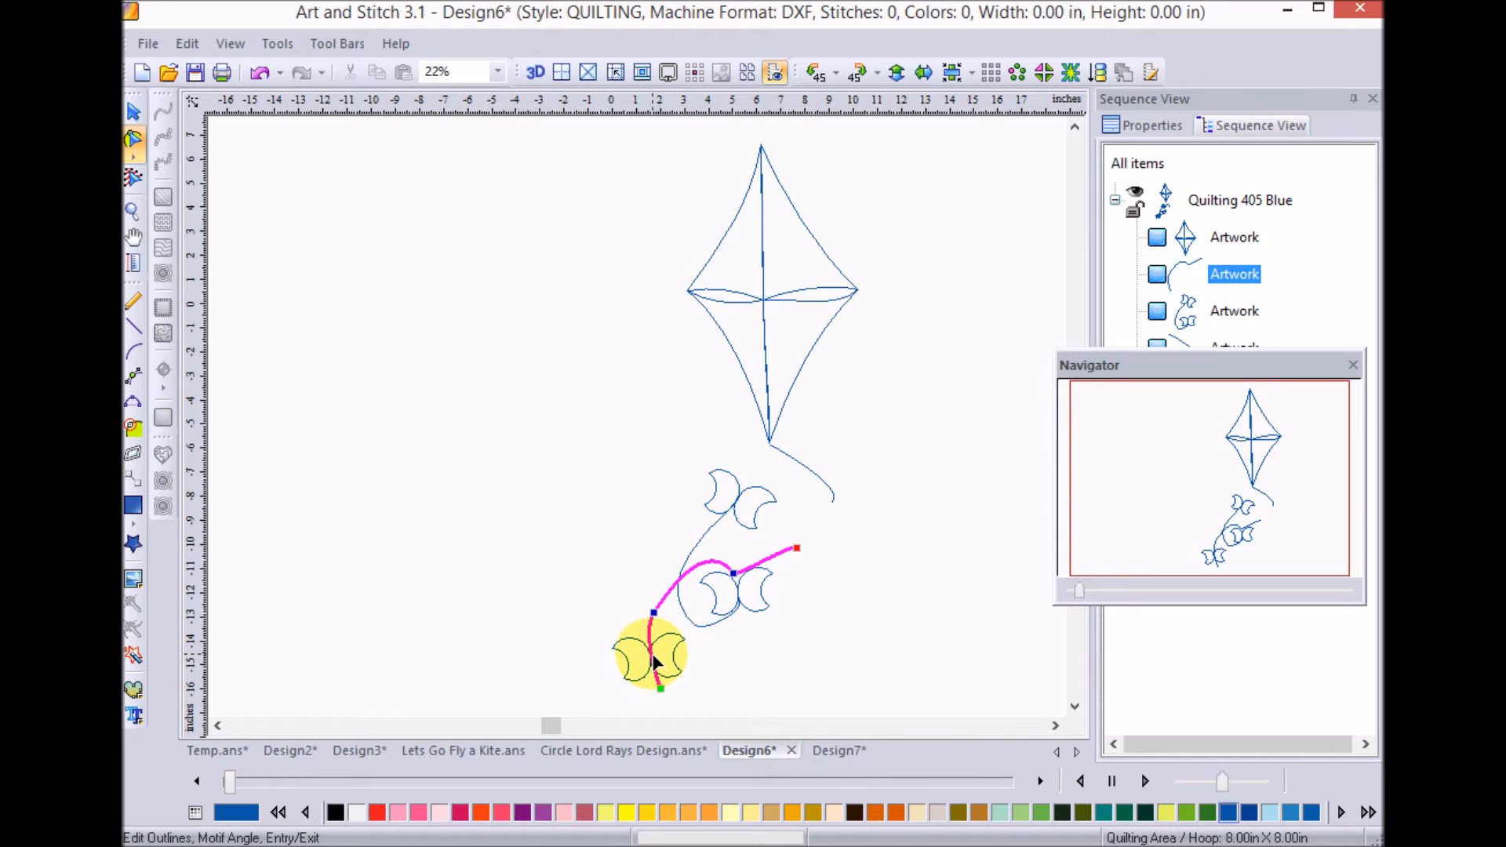
right_click(652, 661)
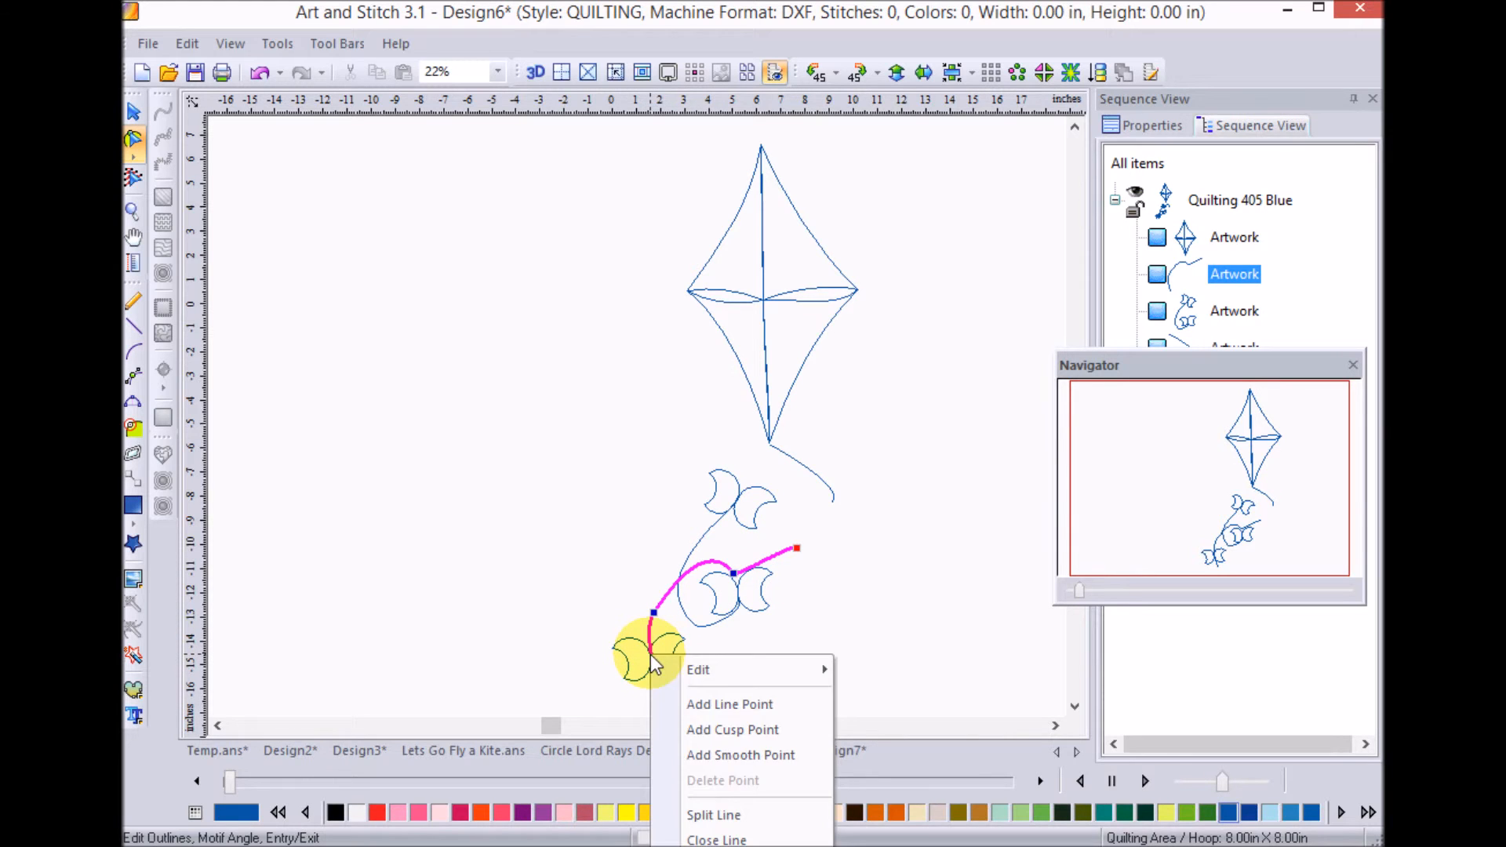
click(718, 814)
drag(652, 654, 724, 665)
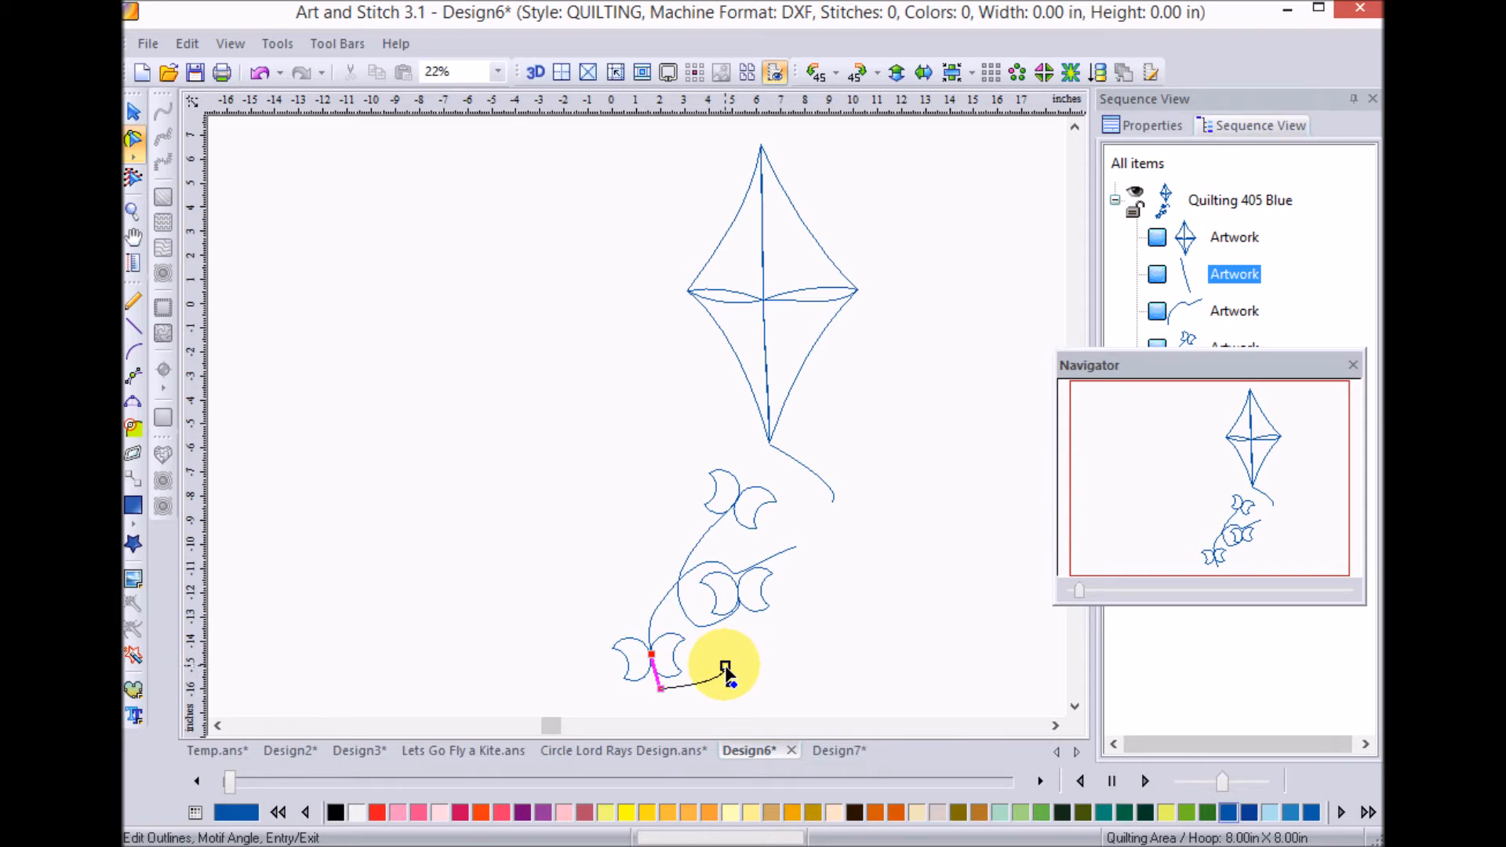
click(648, 655)
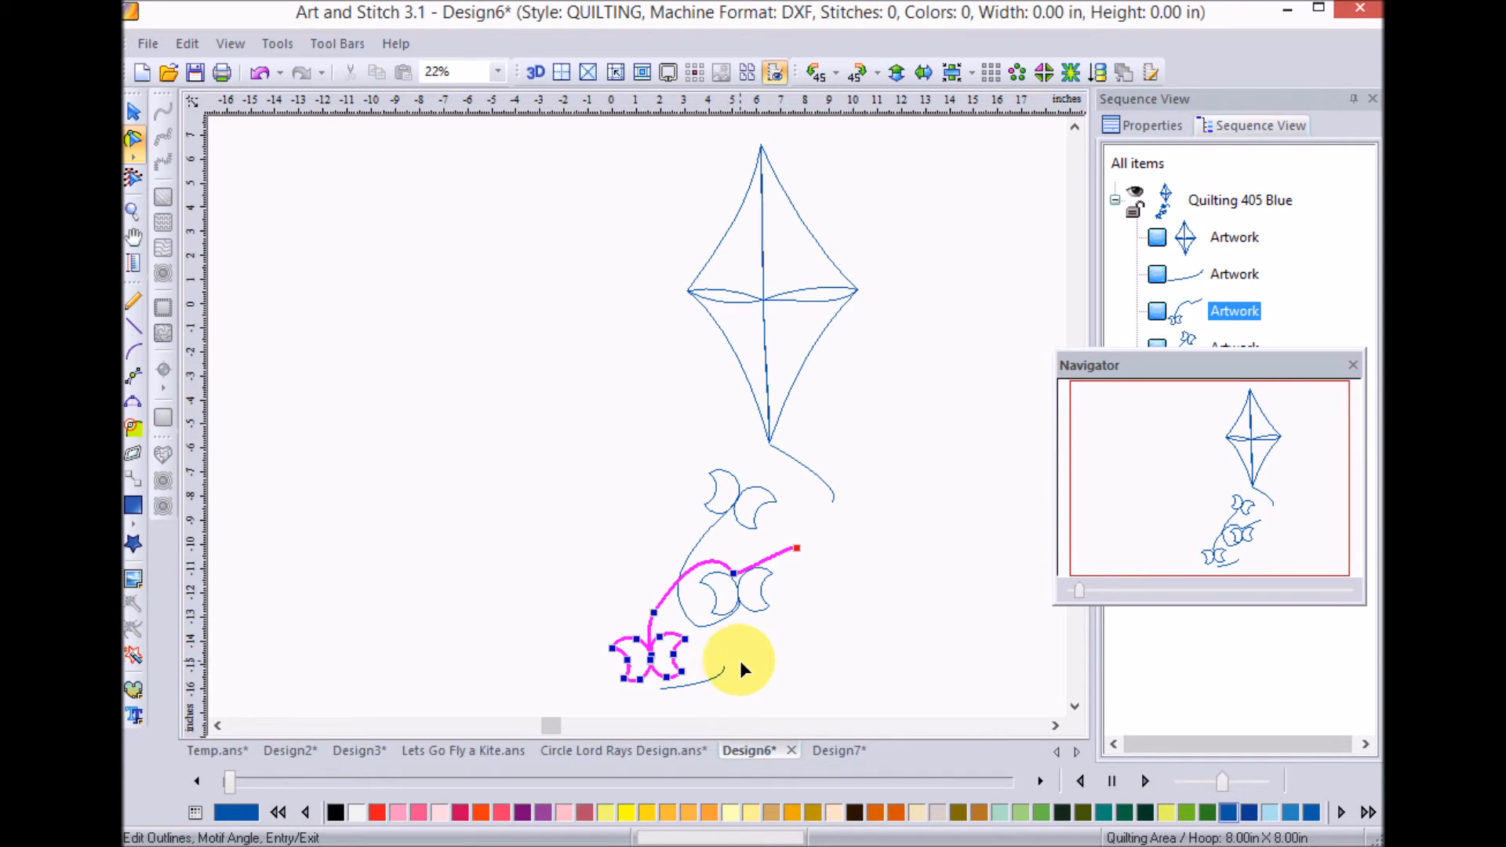
click(724, 670)
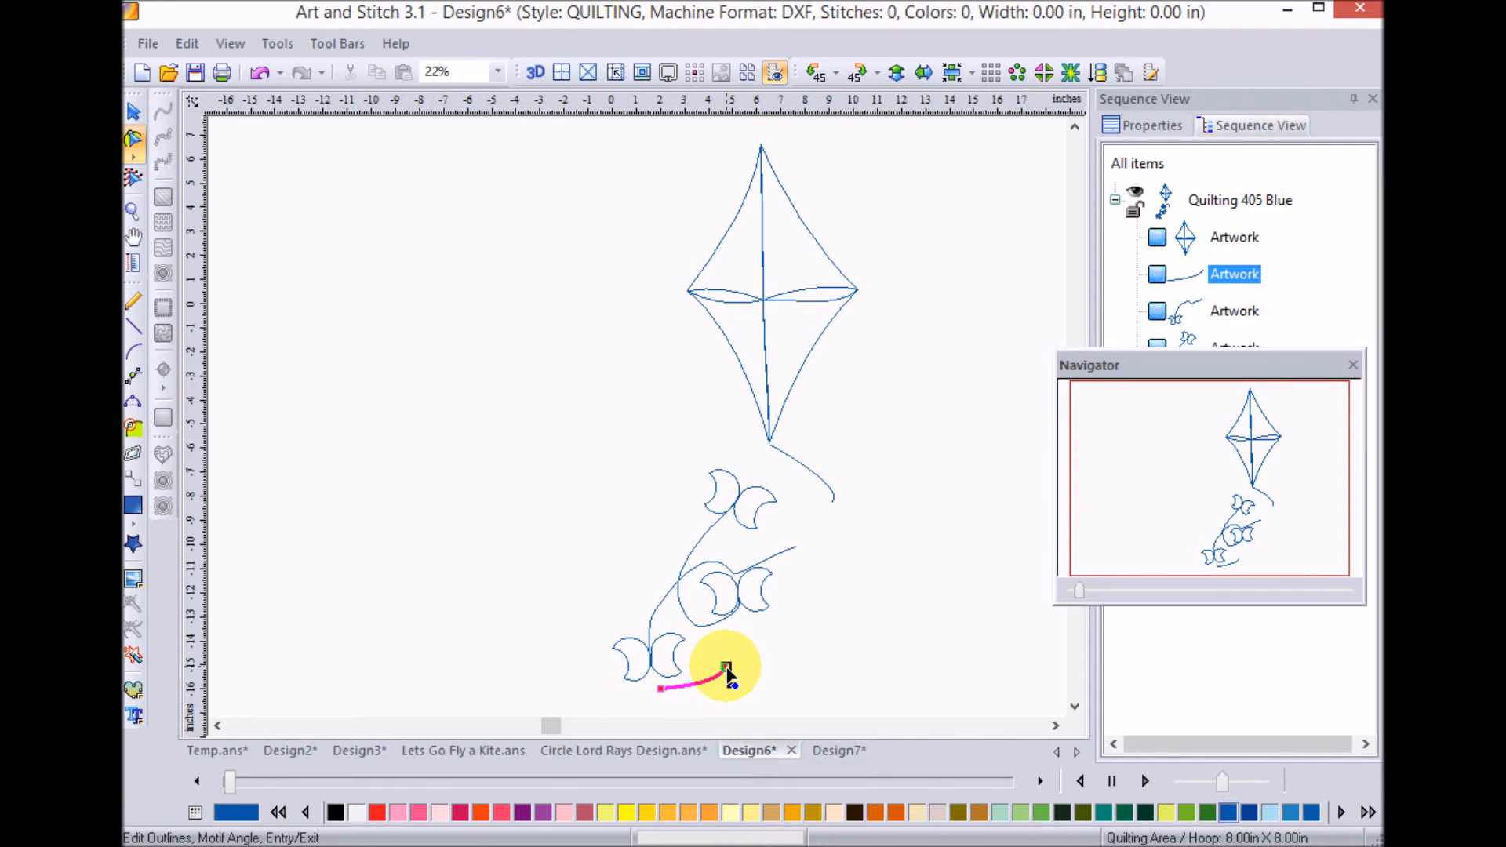
click(648, 659)
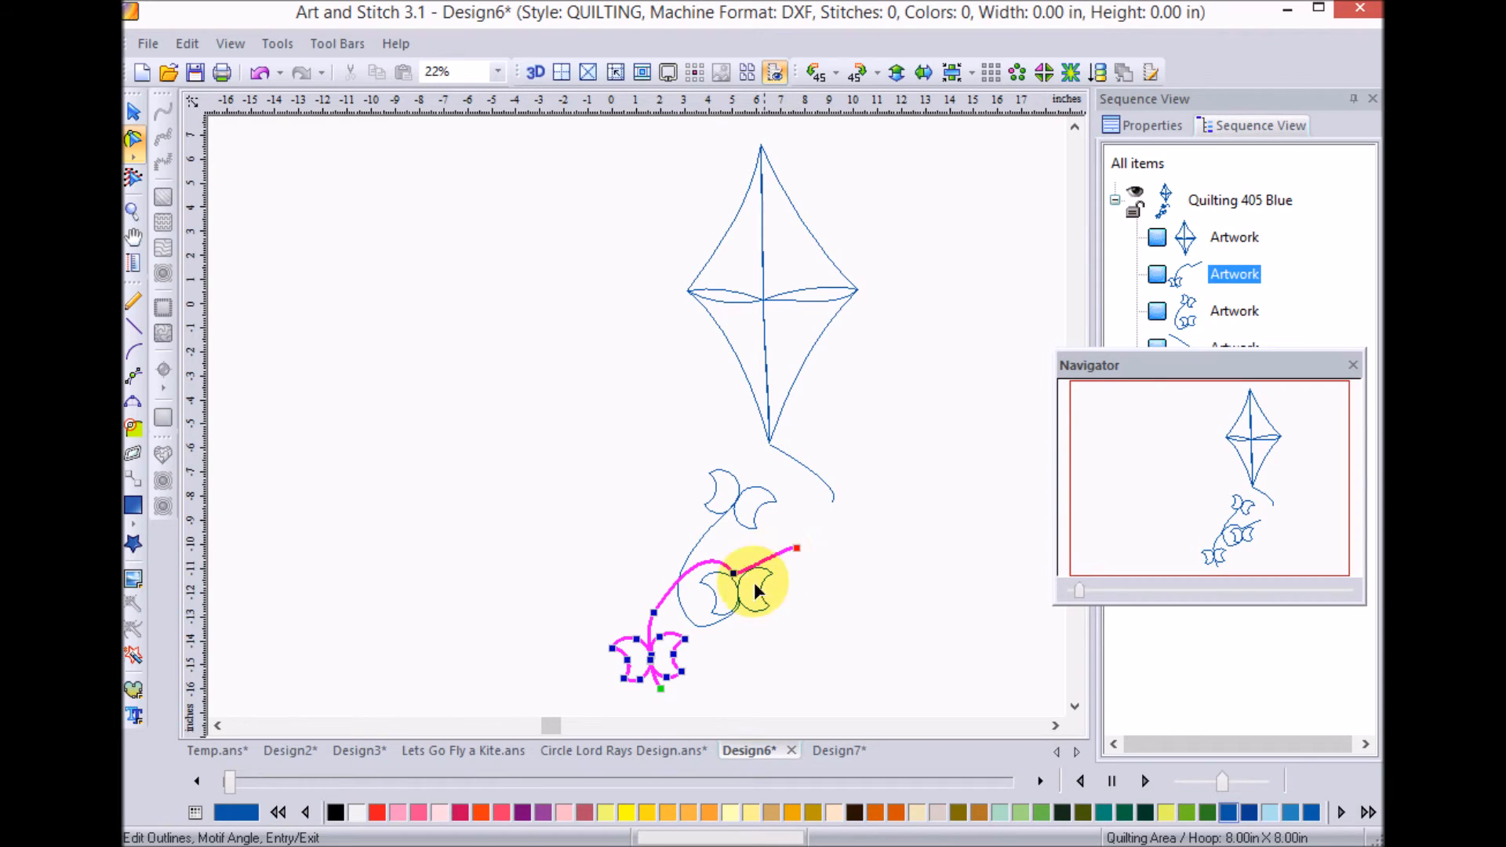
- Tie the loose start node of the lower tail section to the middle bow's end node
click(686, 622)
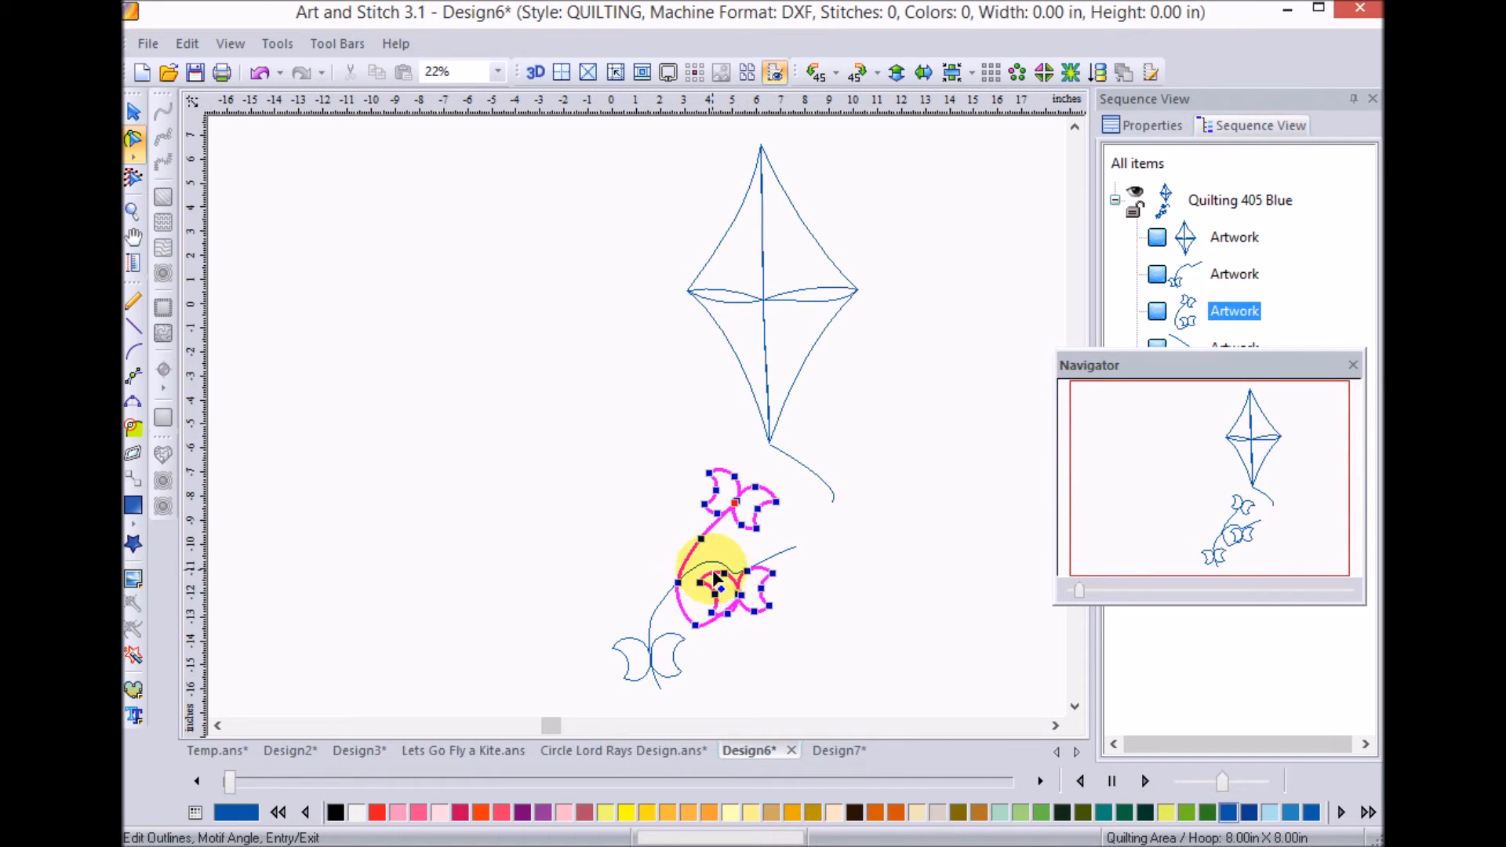
click(710, 566)
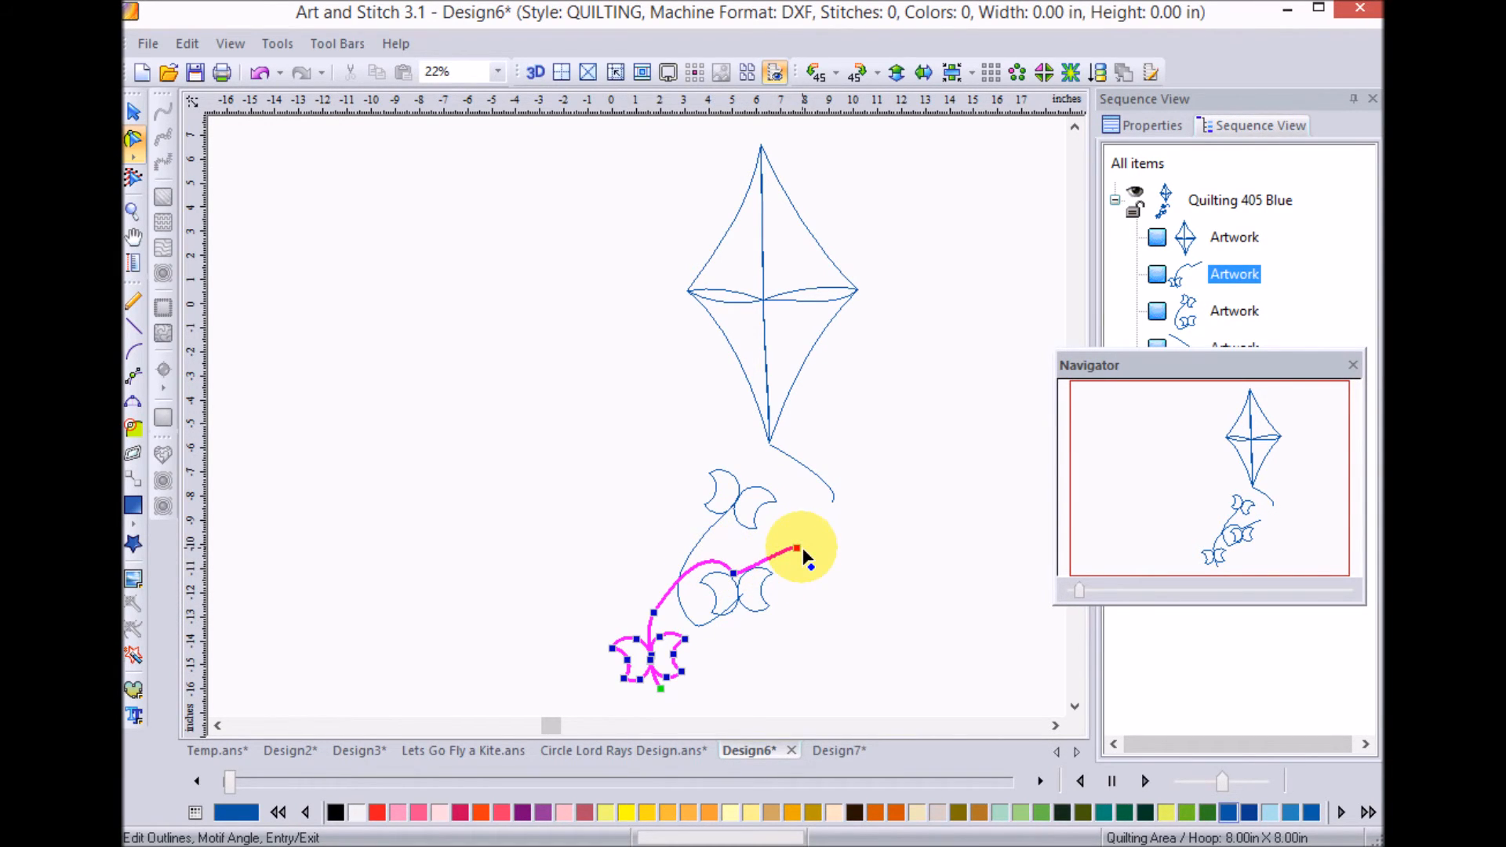
drag(803, 549, 792, 607)
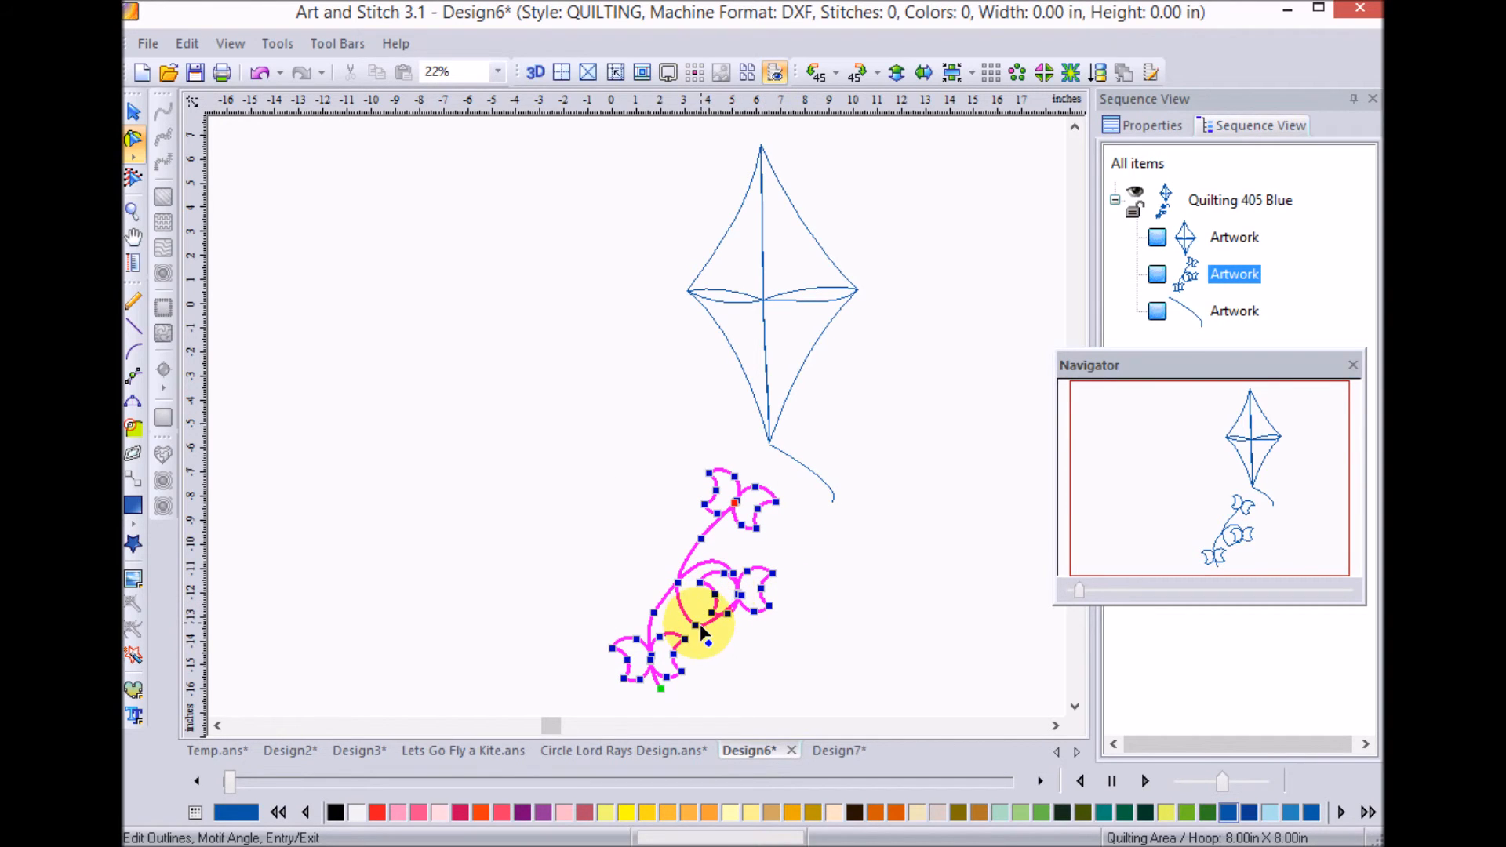
click(133, 139)
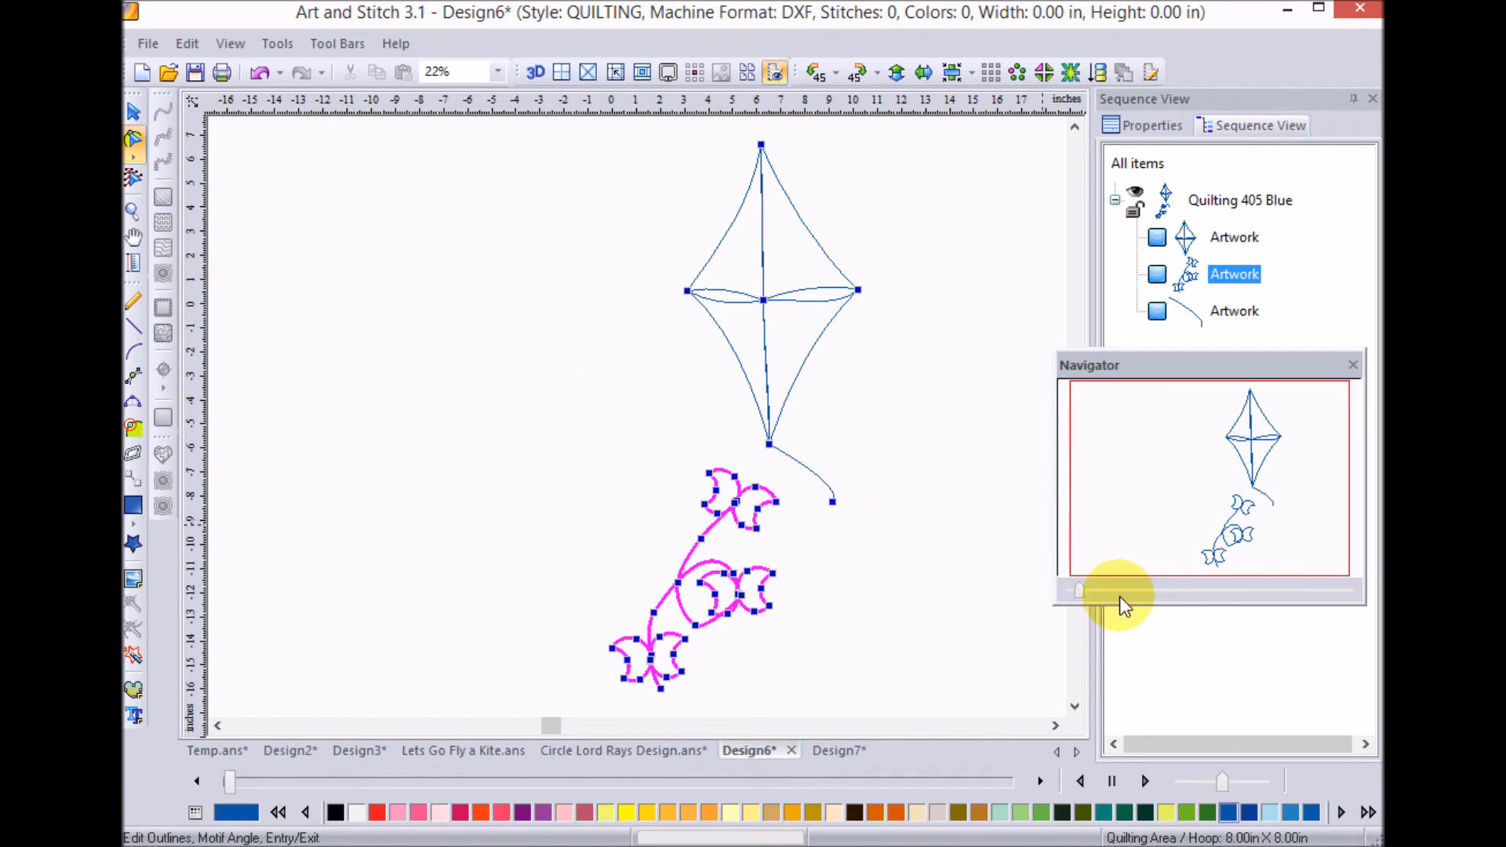
- Clean up the lower bow's joint by merging its stacked nodes into a single node on the tail
drag(1080, 591, 1115, 592)
drag(1180, 481, 1187, 549)
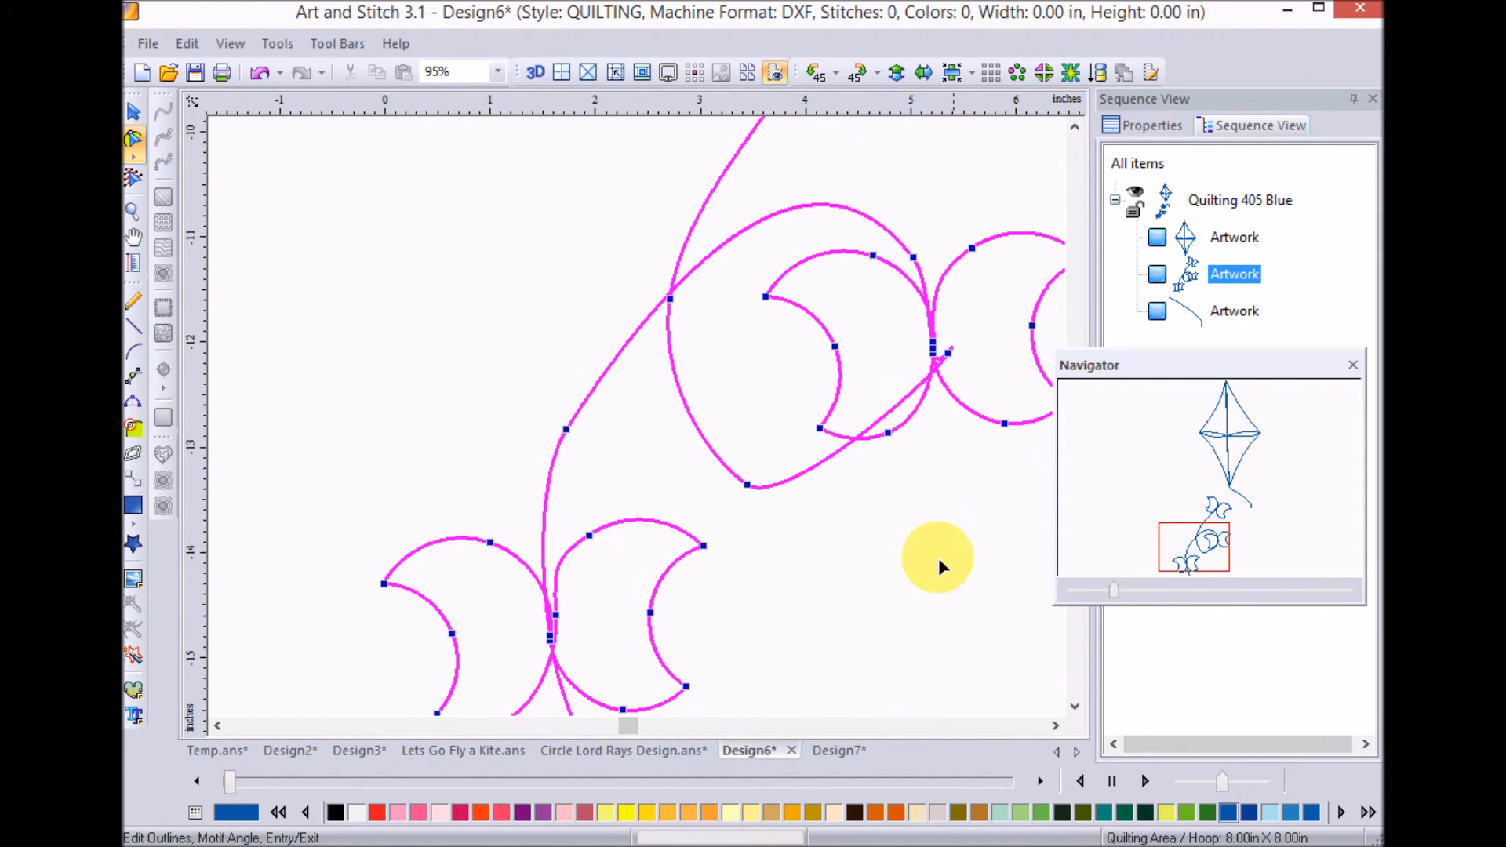
click(752, 485)
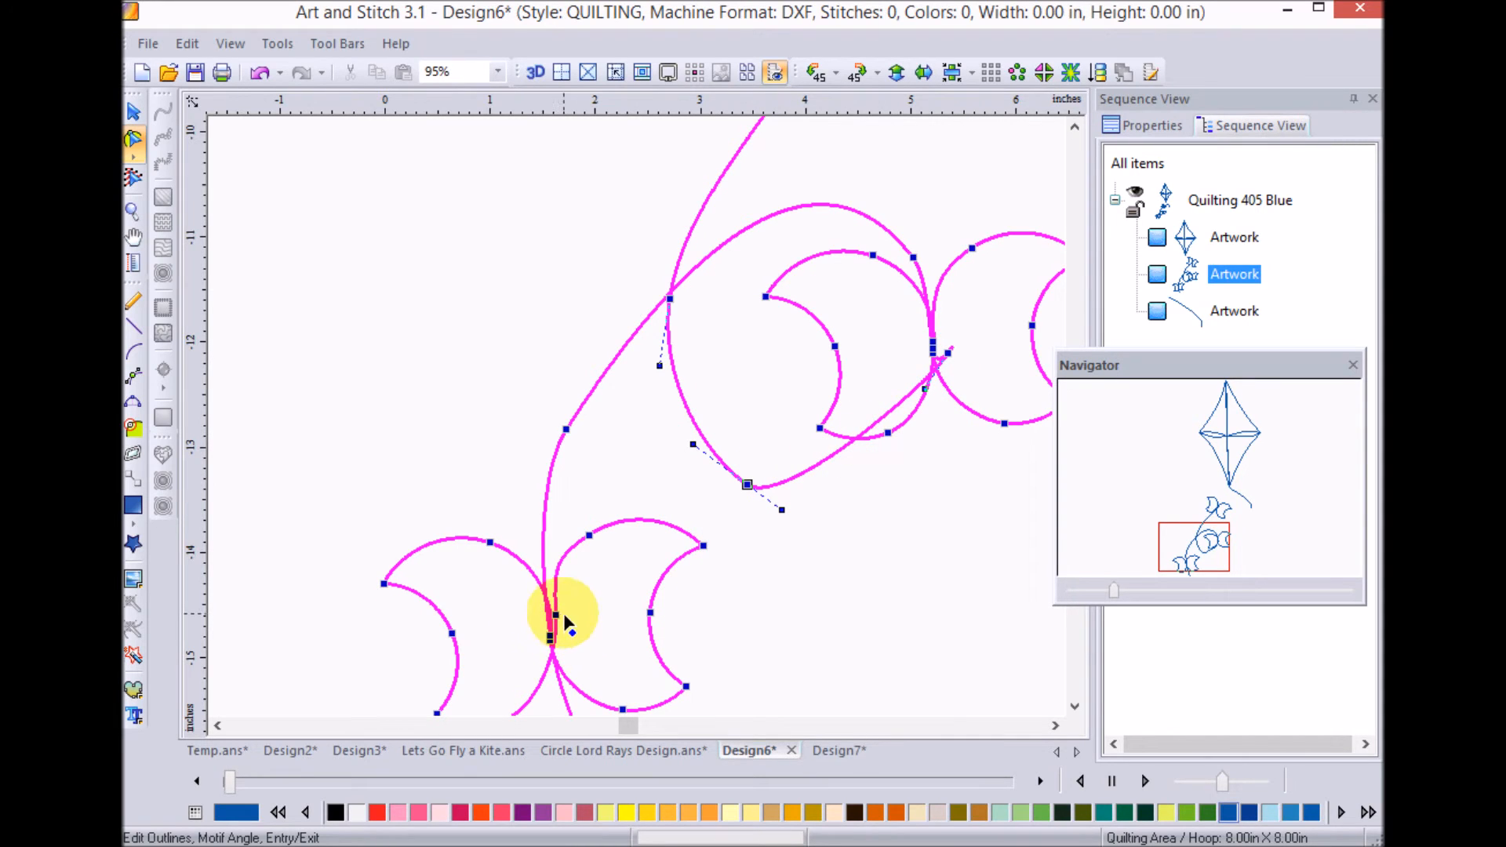
drag(556, 616, 551, 639)
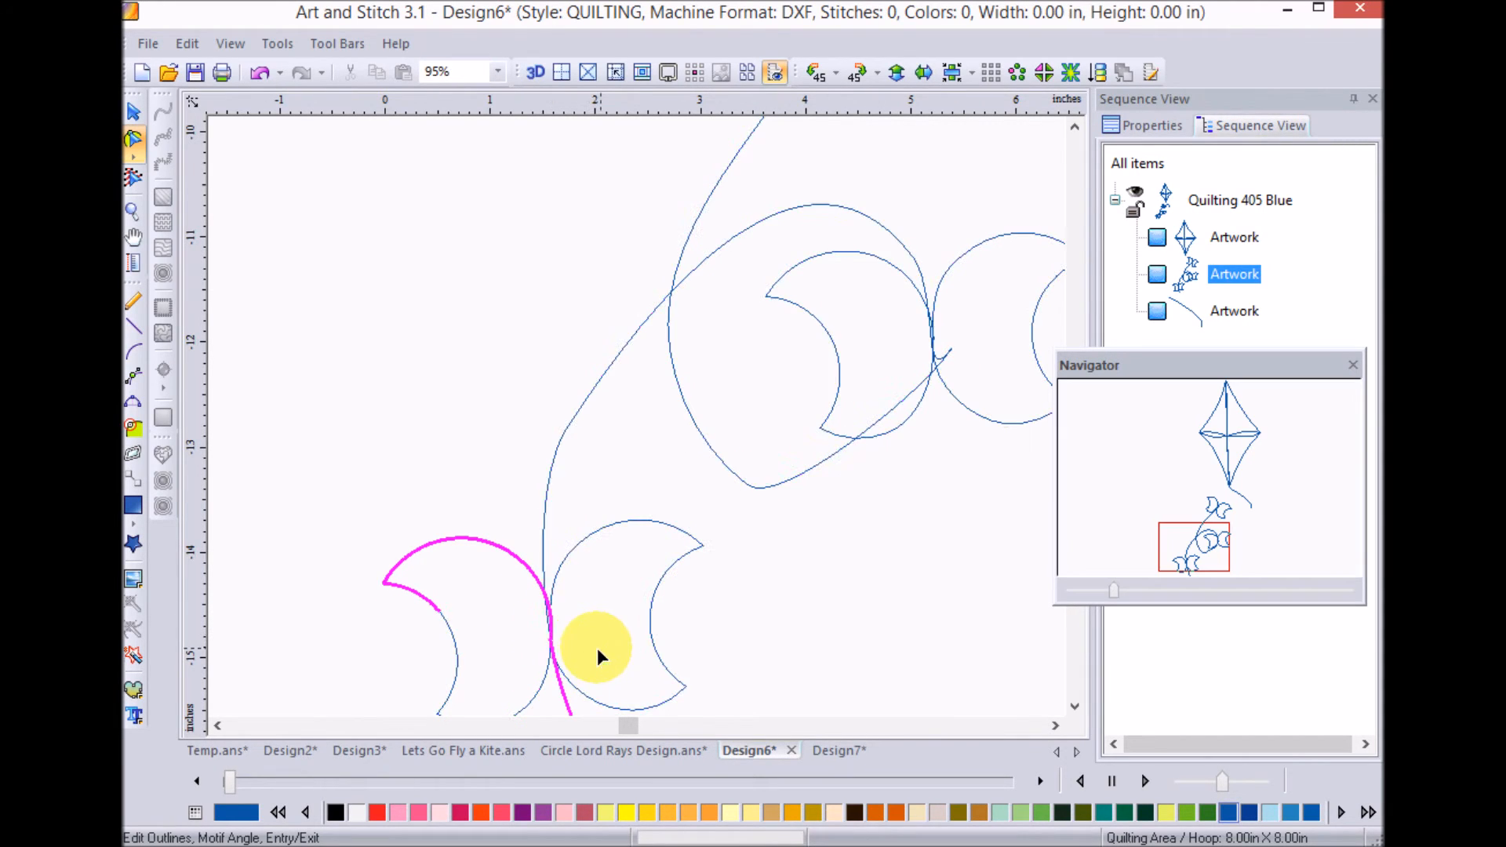
click(550, 636)
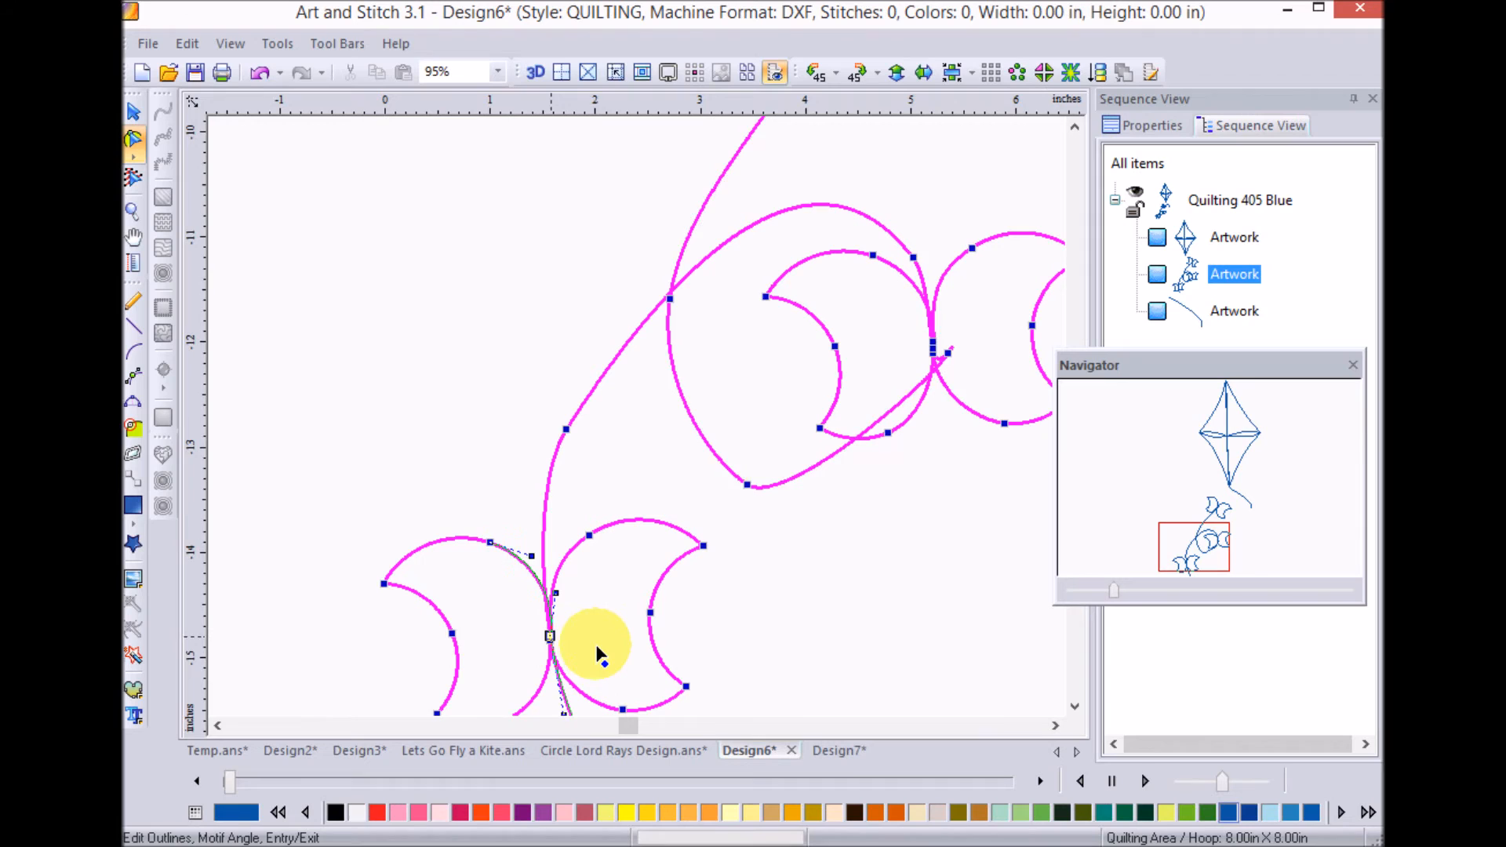
- Merge the stray and stacked nodes at the middle bow's joint into one shared node
click(935, 344)
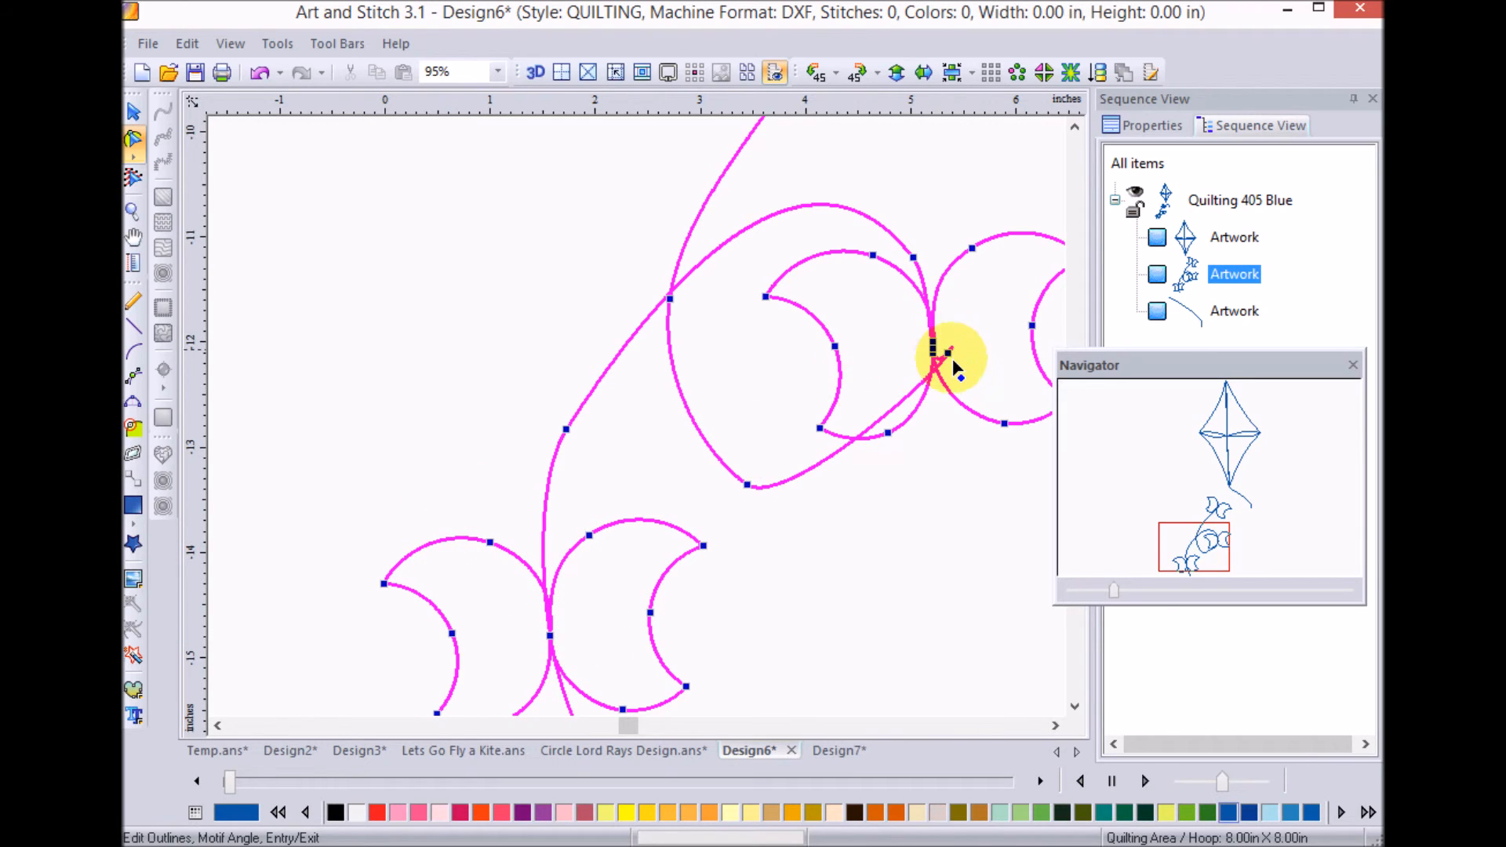
click(950, 355)
drag(949, 355, 934, 343)
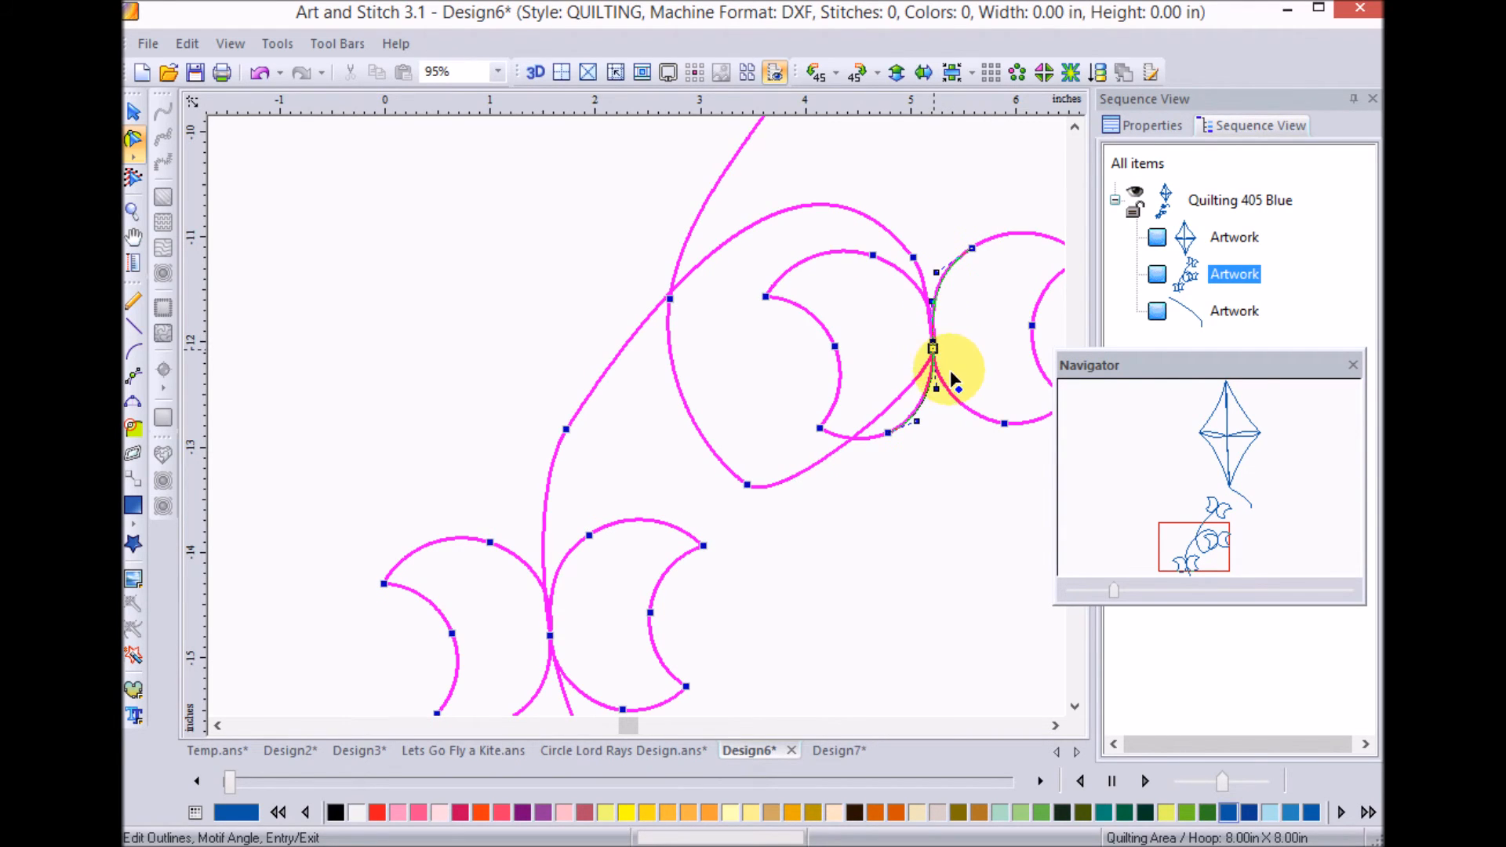
- Reshape the lower curve of the tail loop into a smooth, round arc running into the middle bow's joint
click(778, 478)
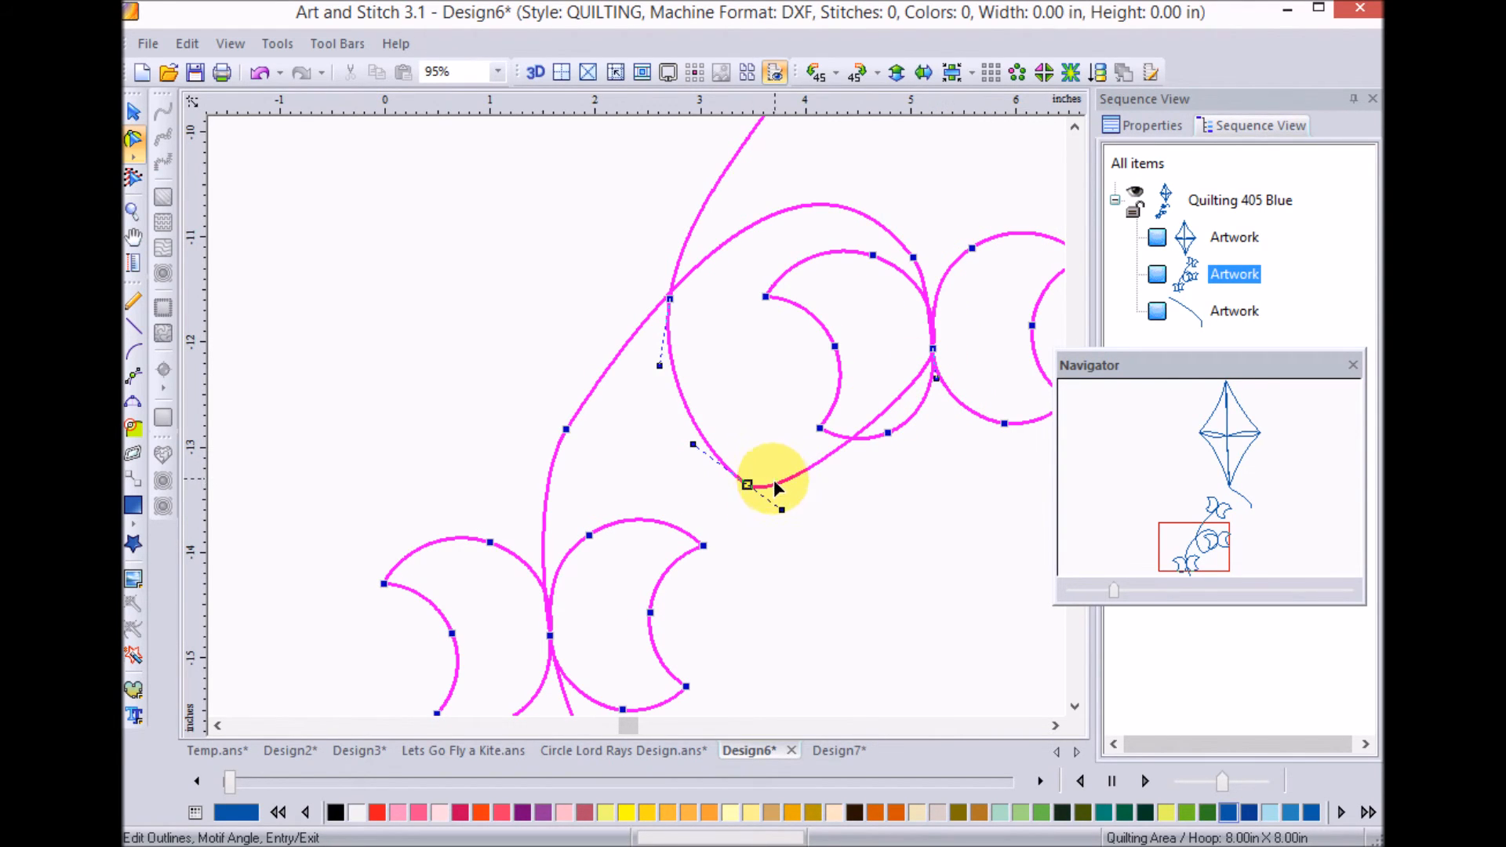
drag(782, 509, 926, 526)
click(747, 488)
click(756, 501)
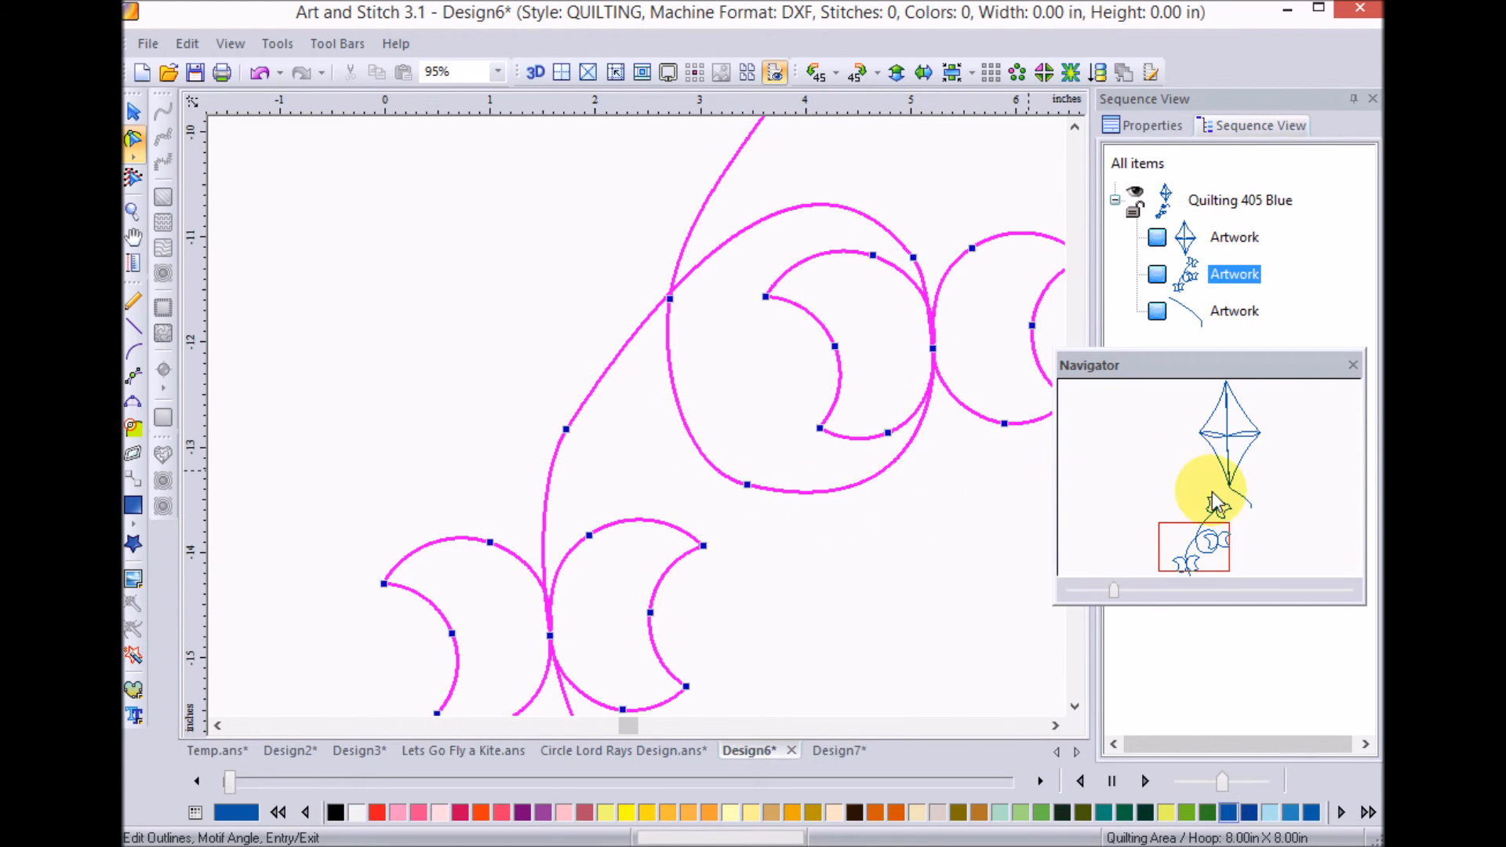
- Tie the short tail section to the upper bow, merge that joint's extra nodes, and tie the tail to the kite's bottom point
drag(1189, 537, 1210, 511)
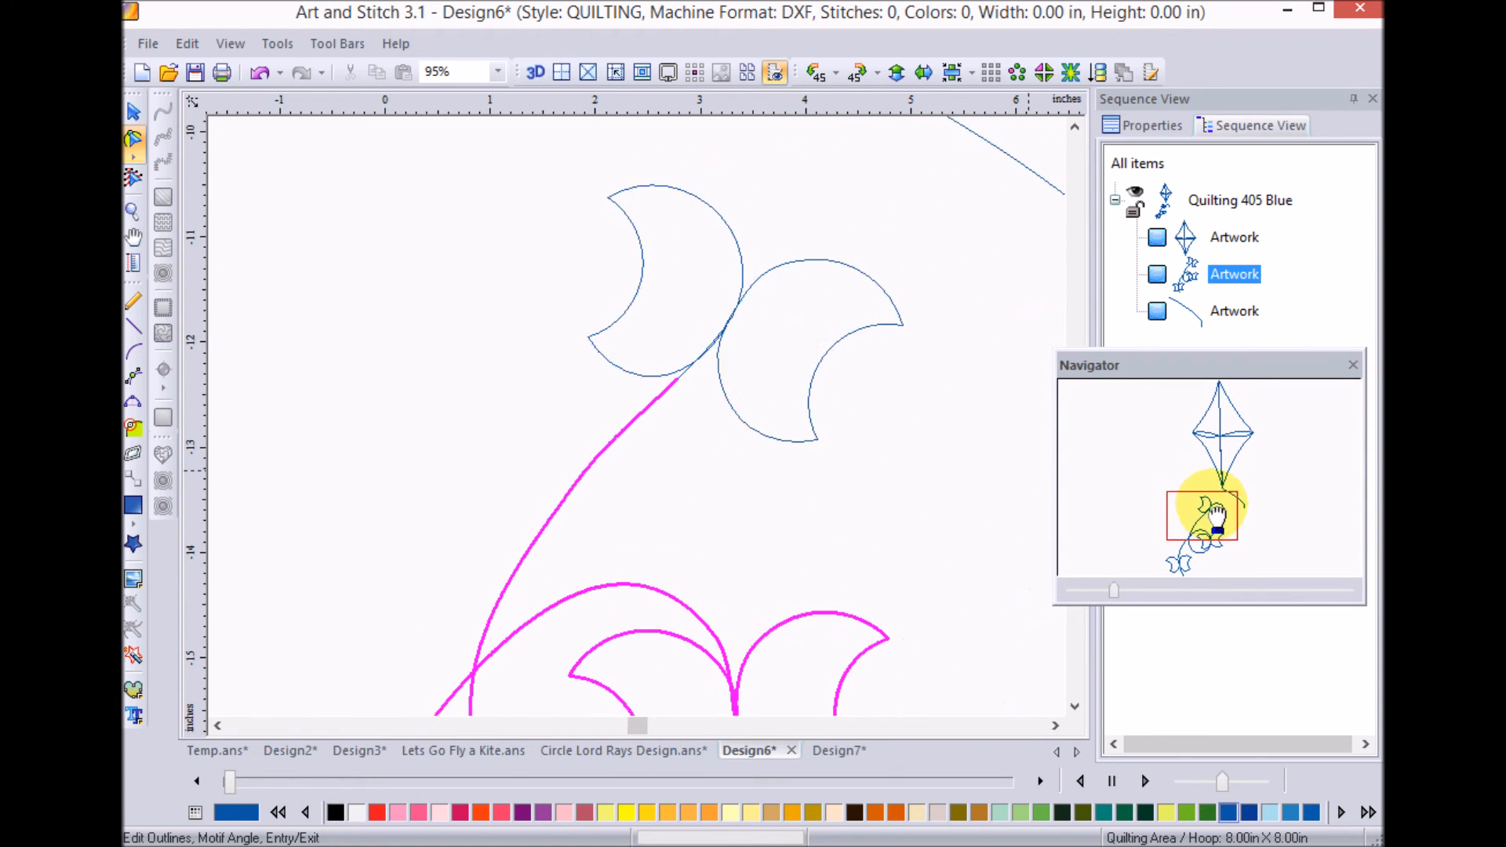
click(718, 362)
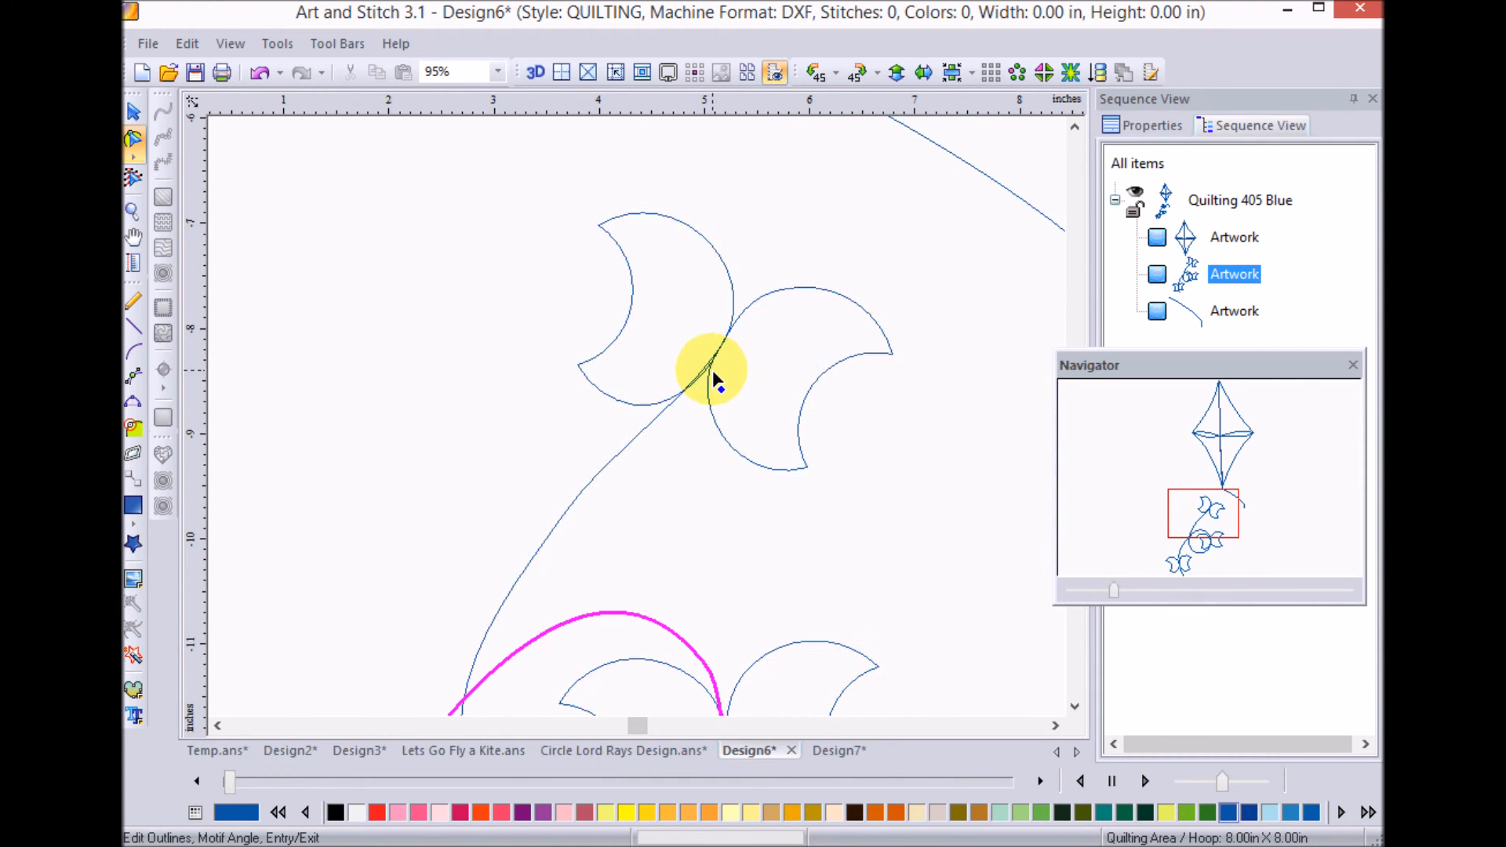
click(717, 349)
click(750, 383)
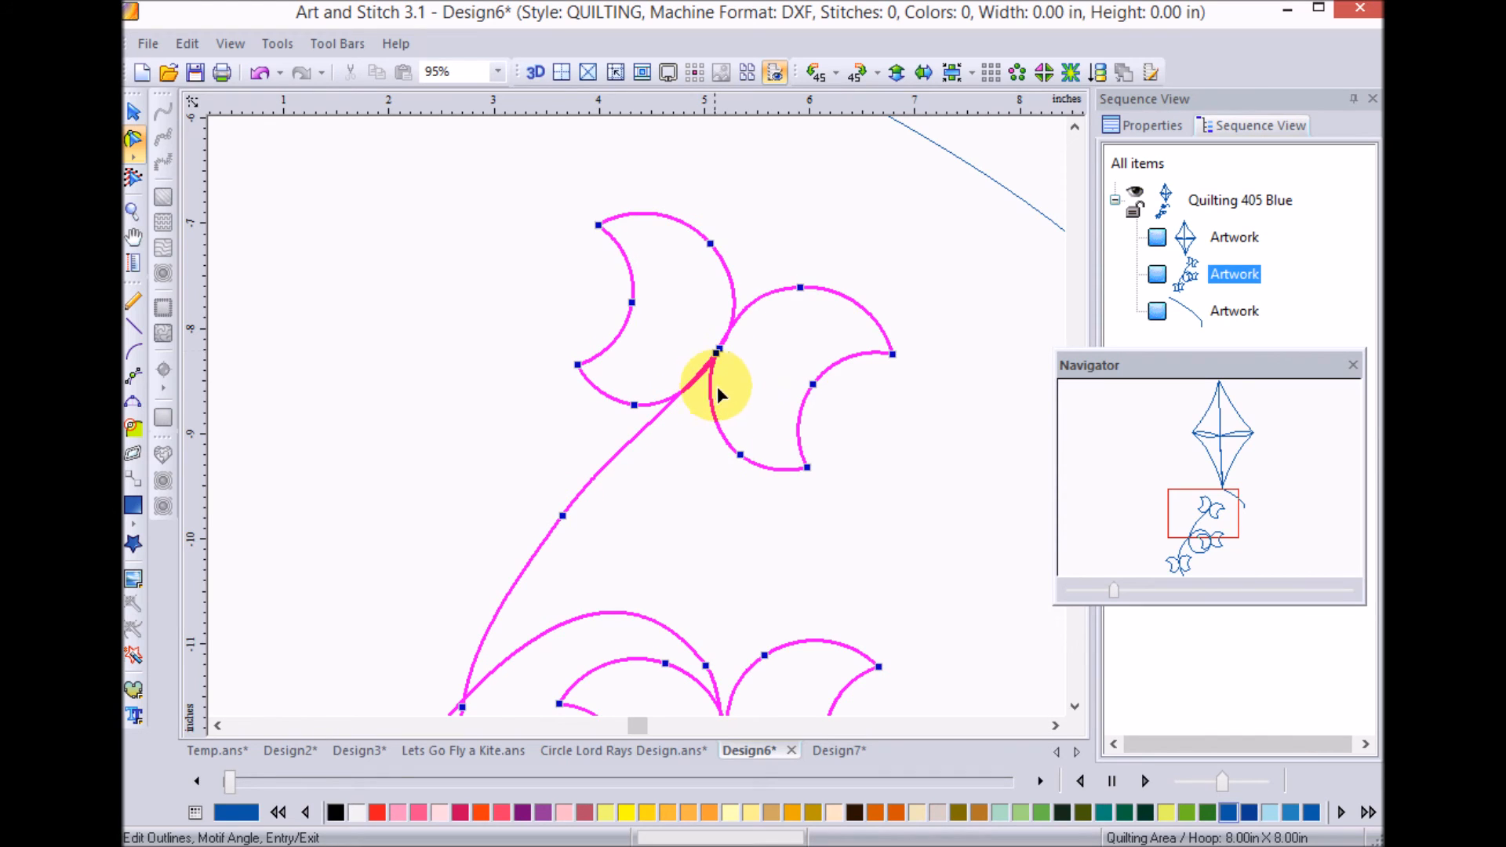
drag(1228, 514, 1242, 504)
click(954, 476)
drag(958, 468, 539, 458)
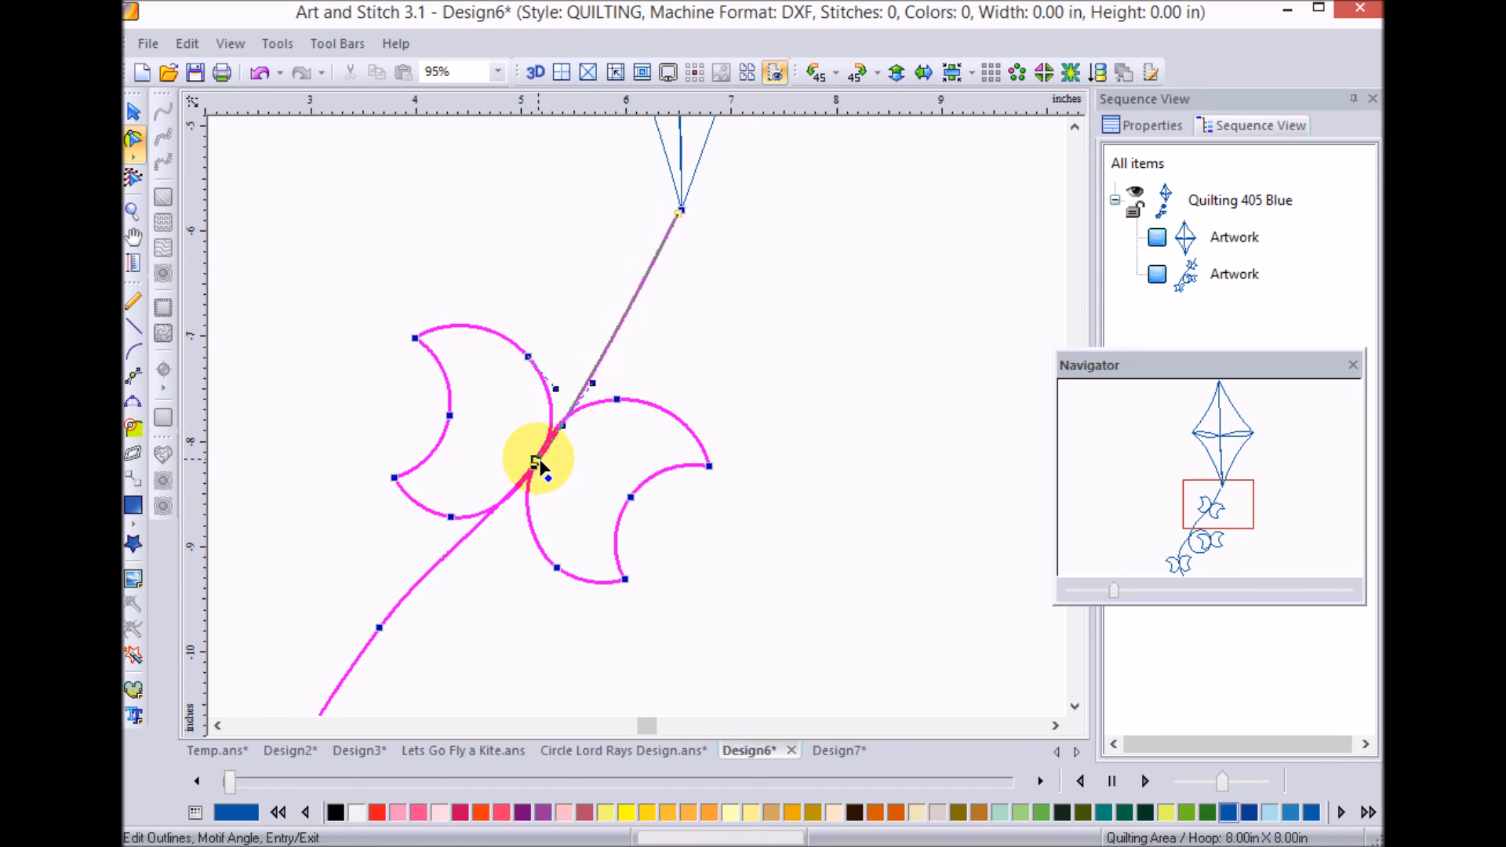
click(681, 212)
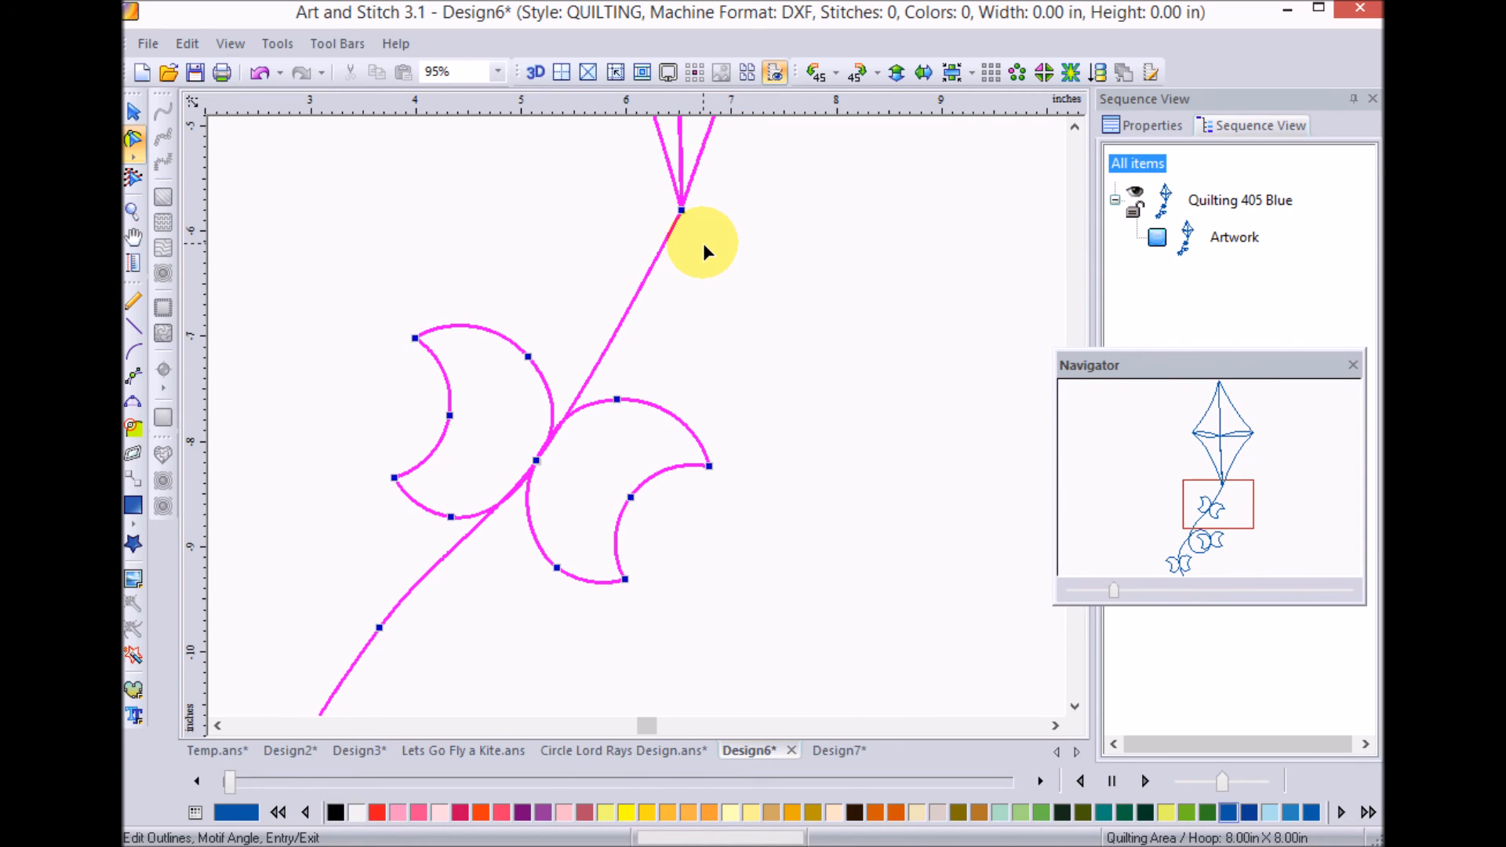
- Deselect the joined kite artwork and finish node editing
double_click(1249, 394)
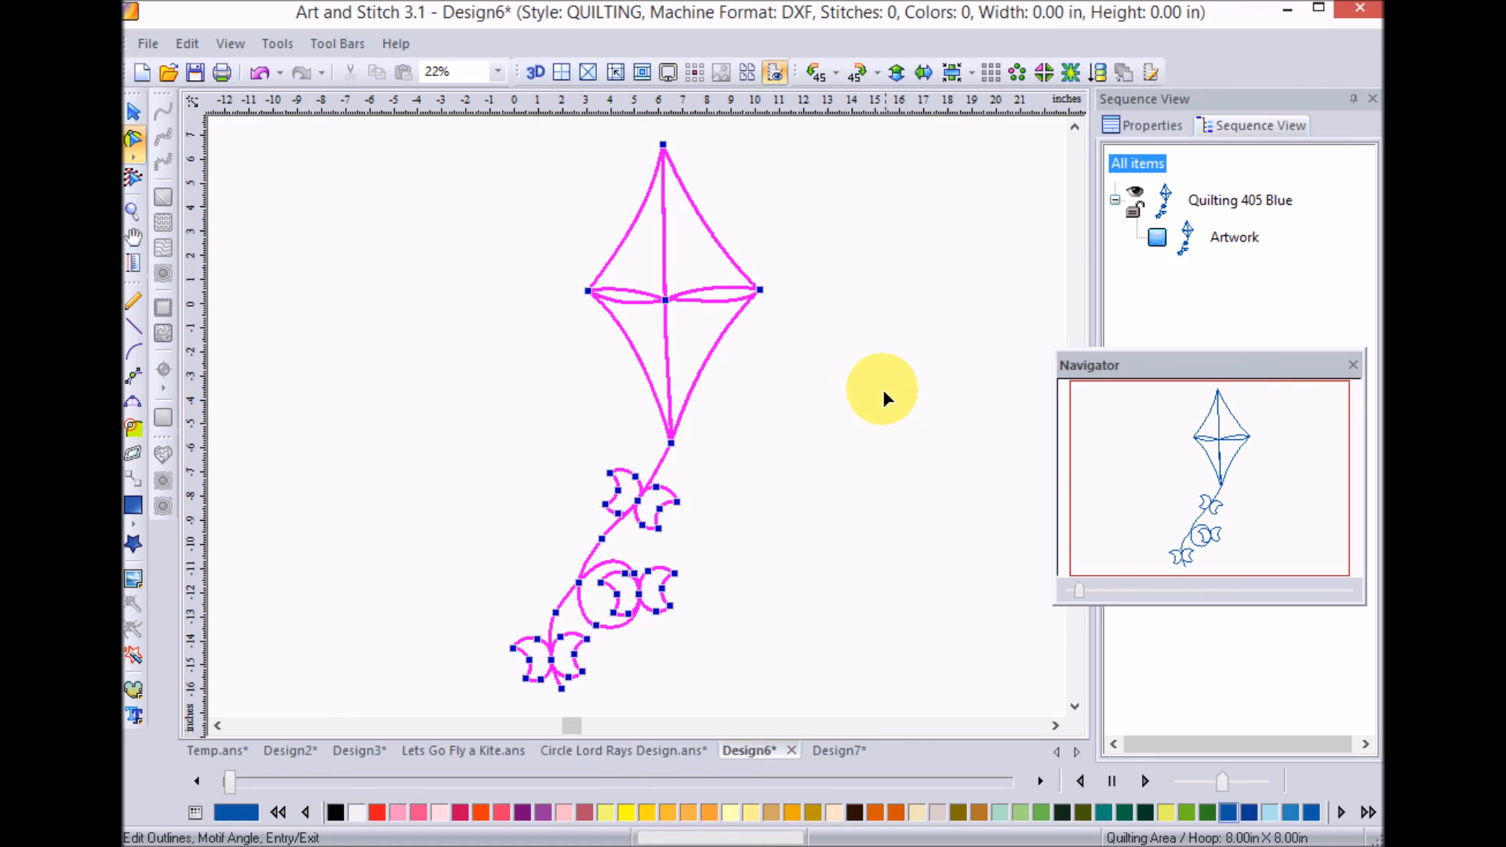
click(887, 389)
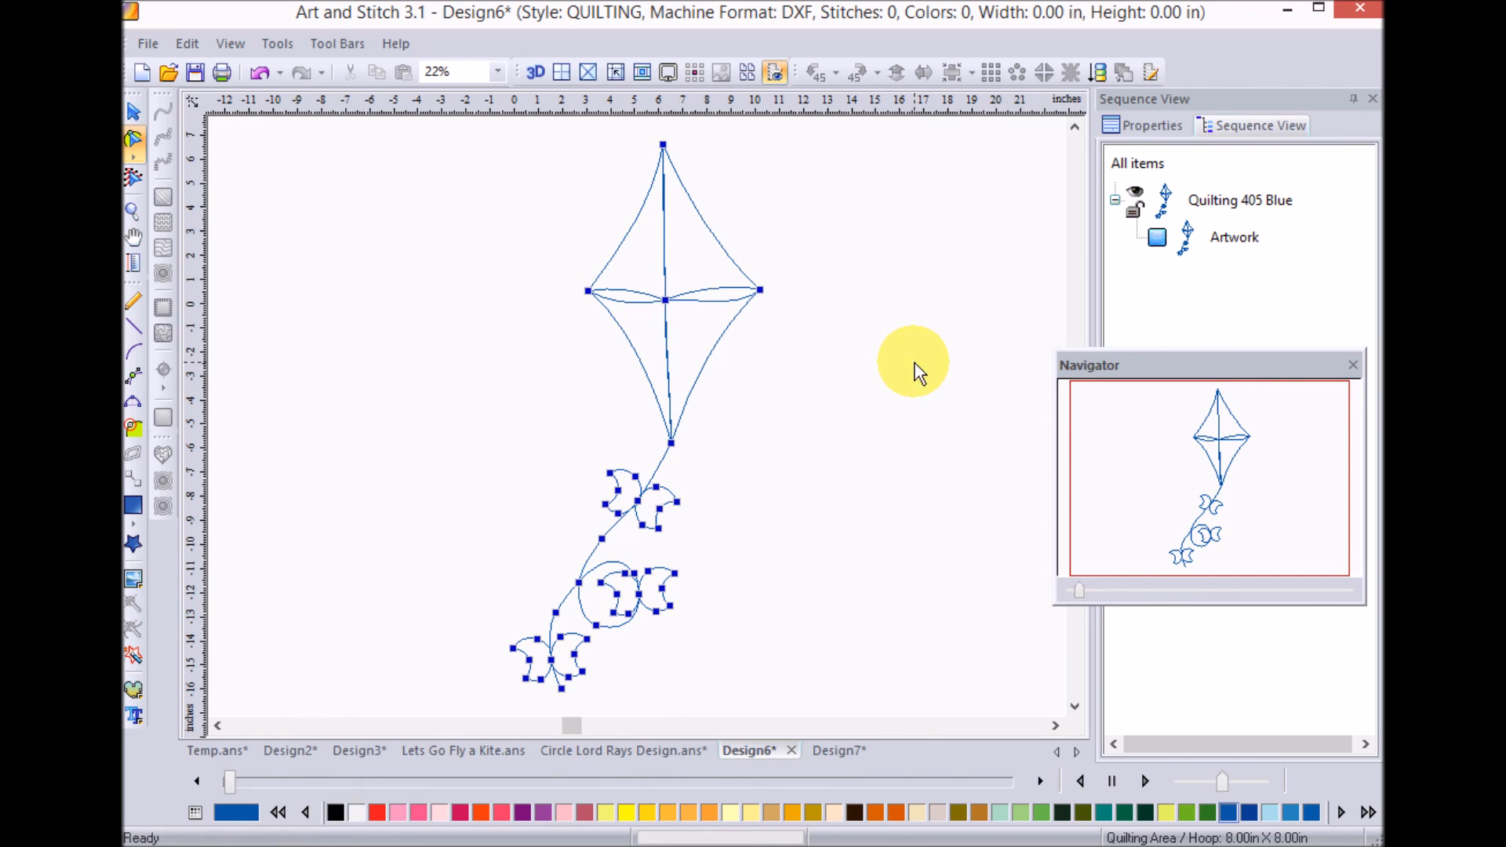
key(Escape)
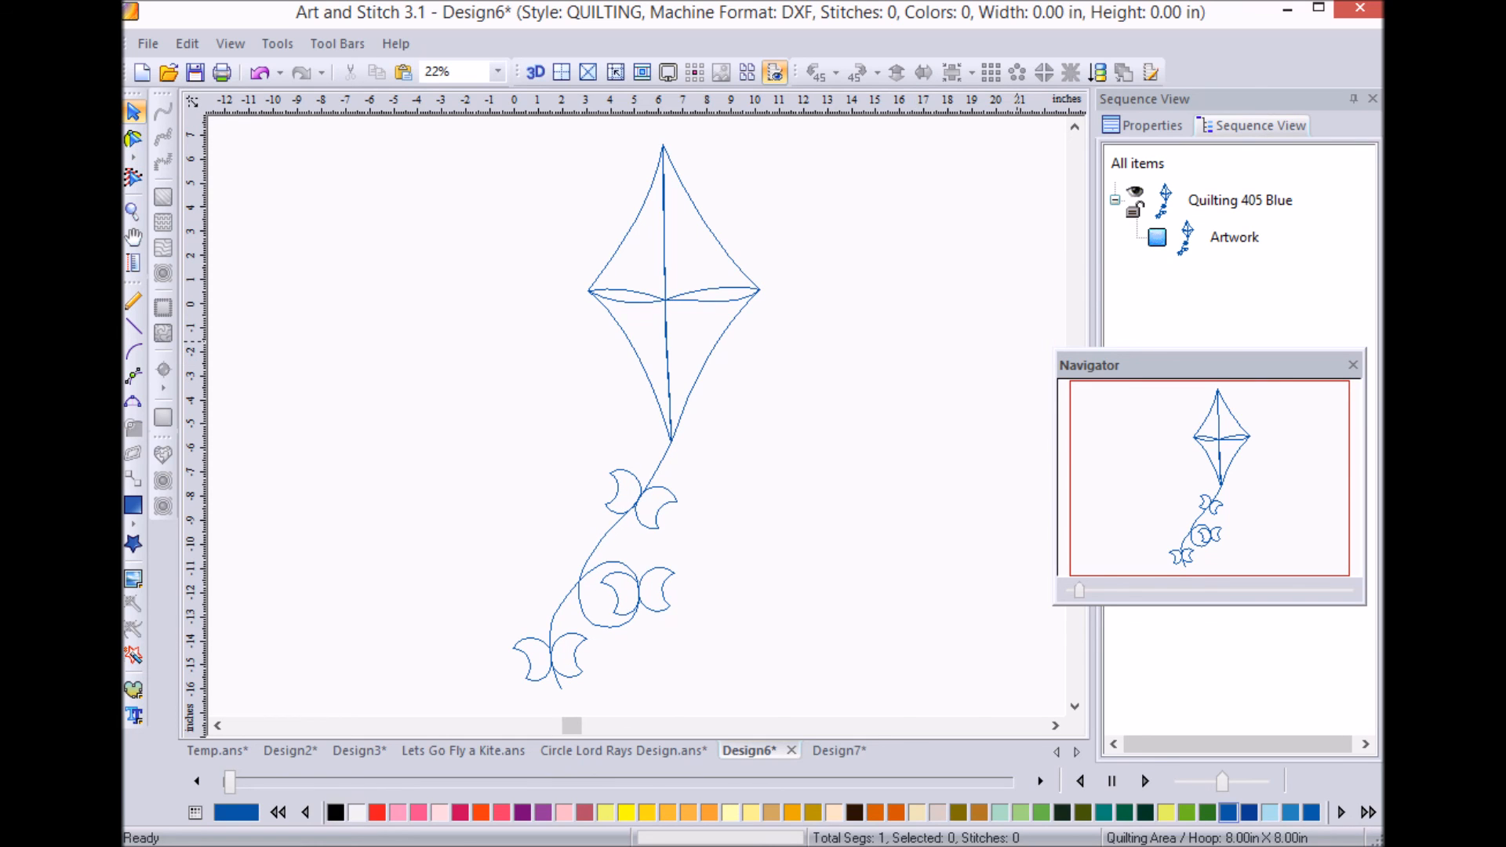